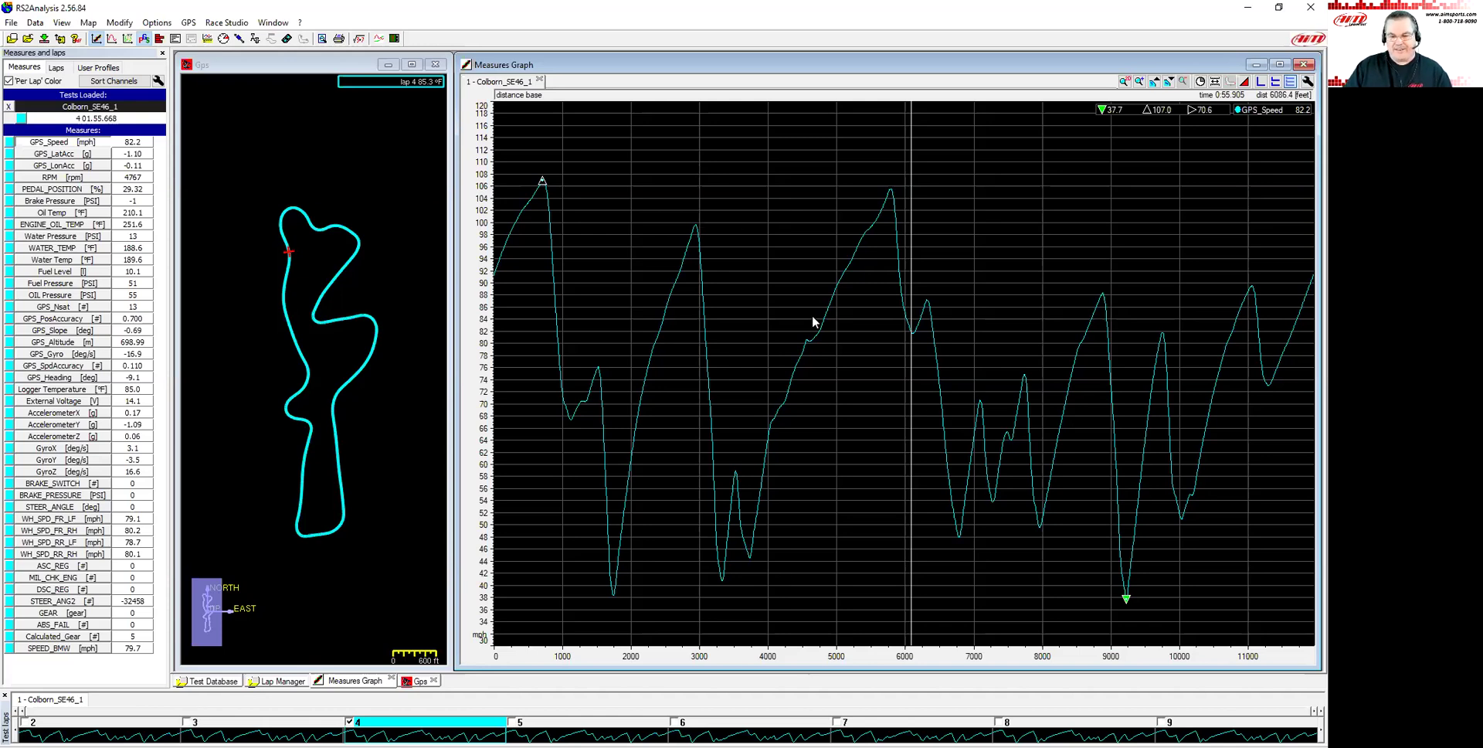
# - Move the cursor along the speed trace and compare its location with the position on the GPS track map
pyautogui.moveTo(771, 308); pyautogui.dragTo(841, 321)
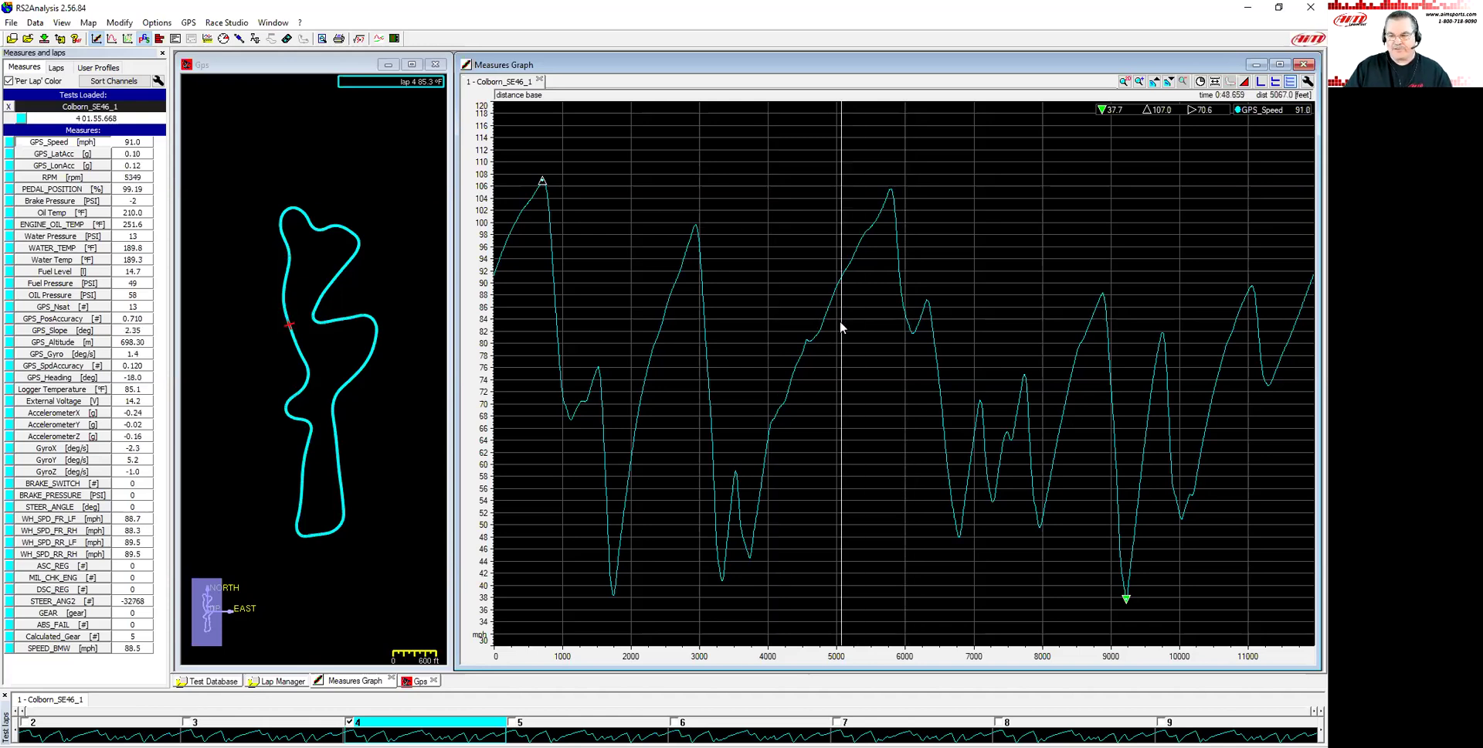
pyautogui.click(332, 349)
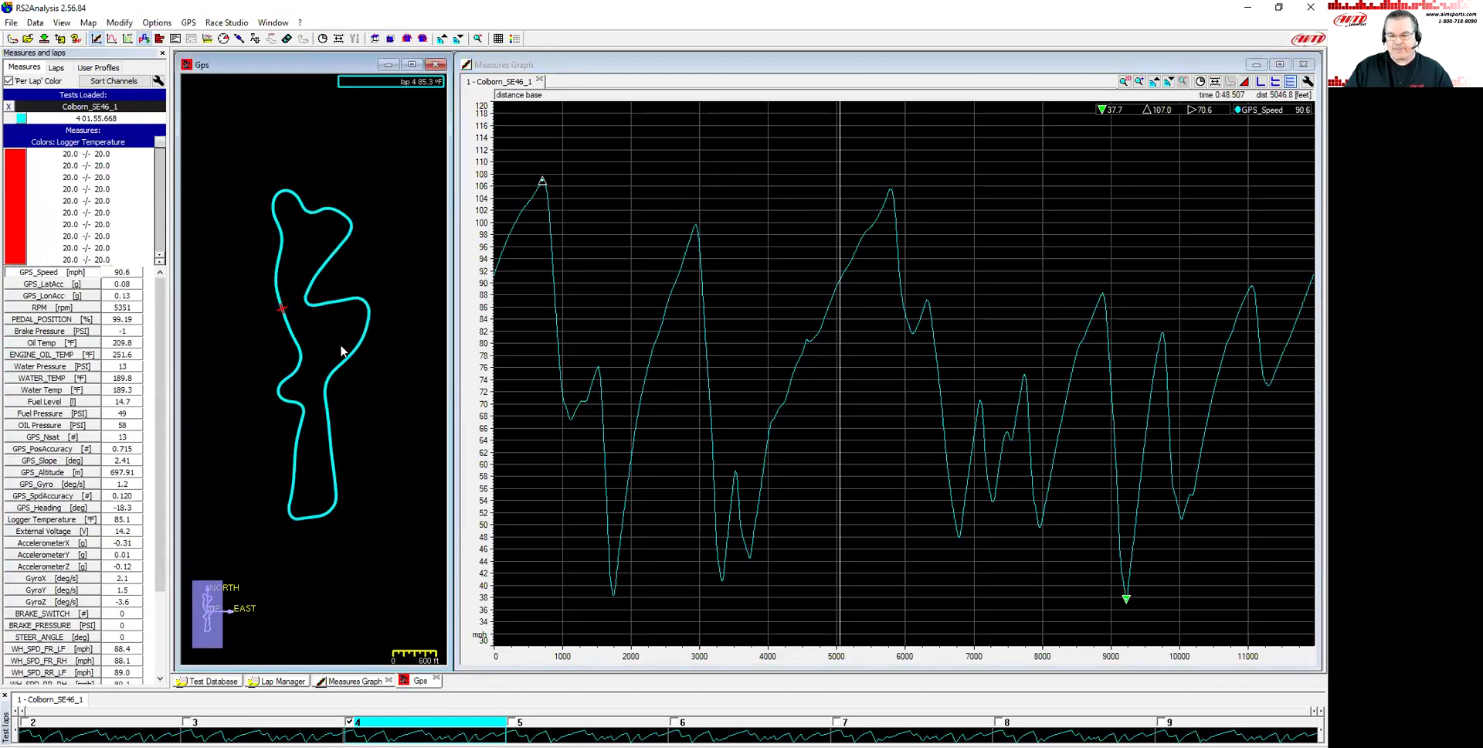
pyautogui.click(881, 332)
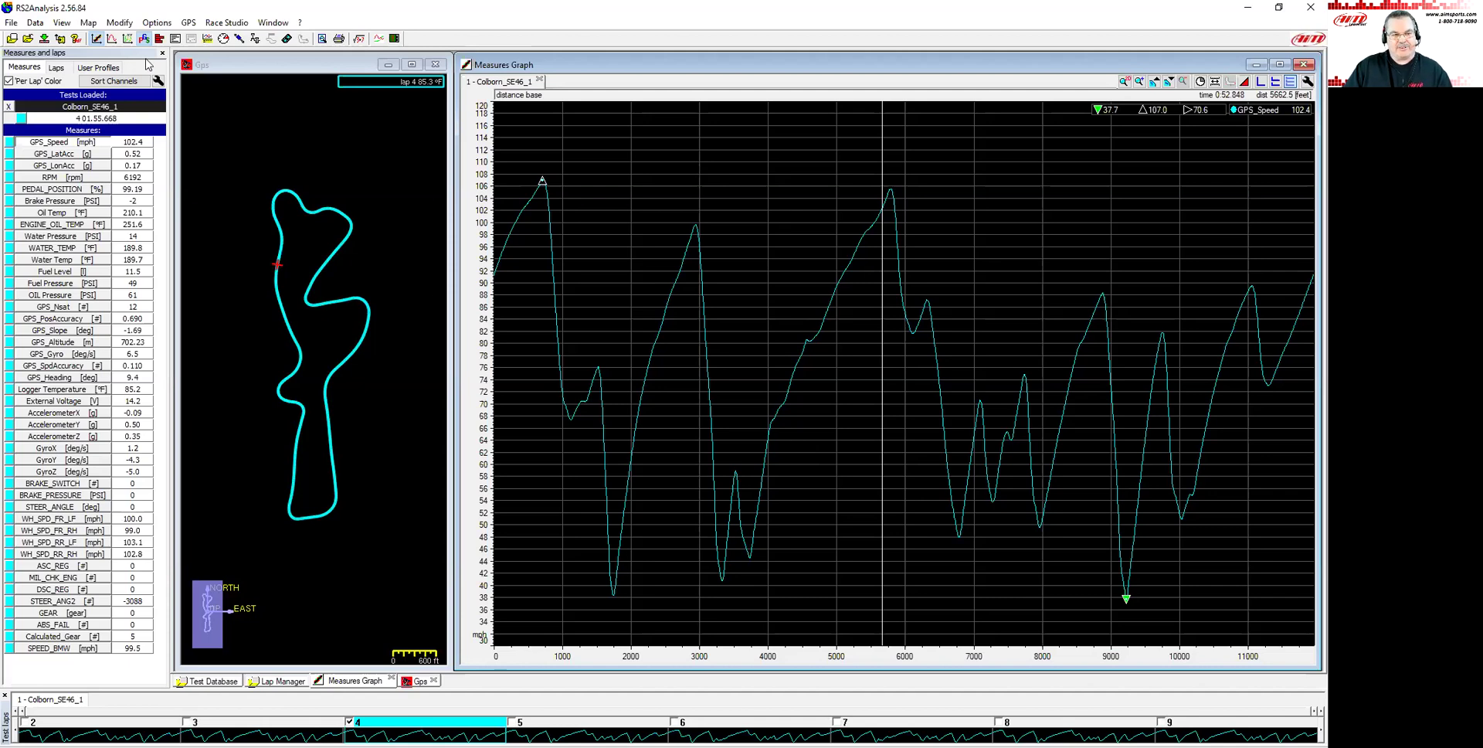
# - Open an X/Y plot window and move it to float over the GPS map and Measures Graph
pyautogui.click(128, 40)
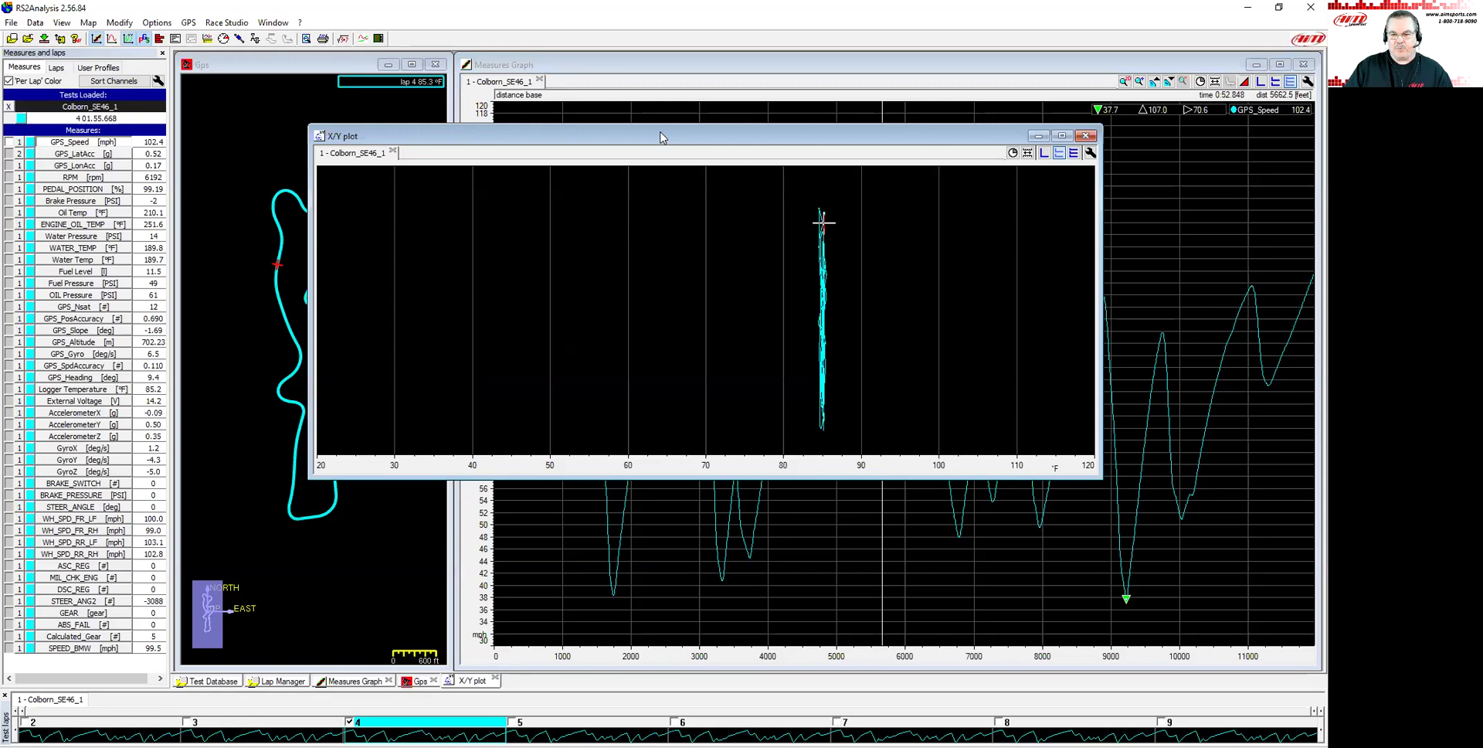
pyautogui.moveTo(660, 138); pyautogui.dragTo(706, 222)
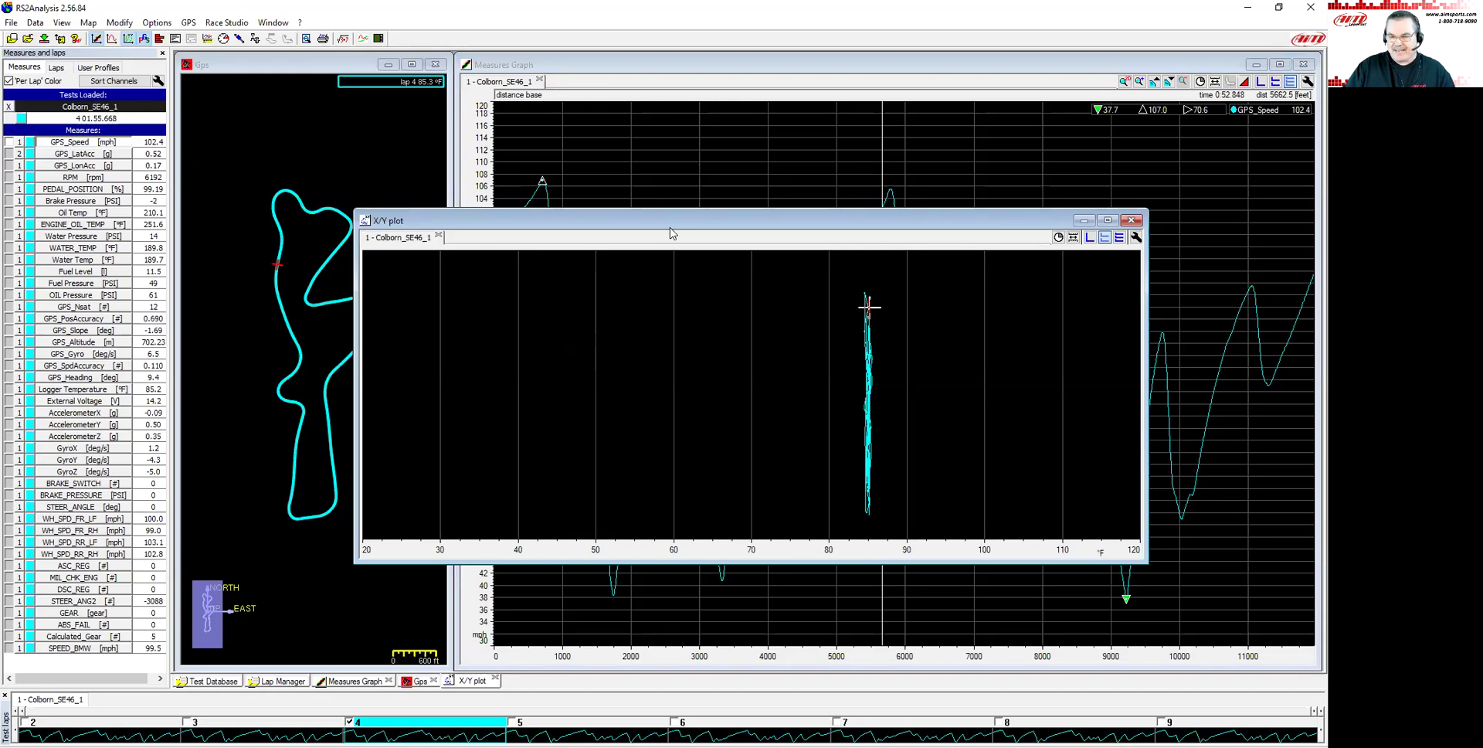
pyautogui.moveTo(673, 233); pyautogui.dragTo(584, 216)
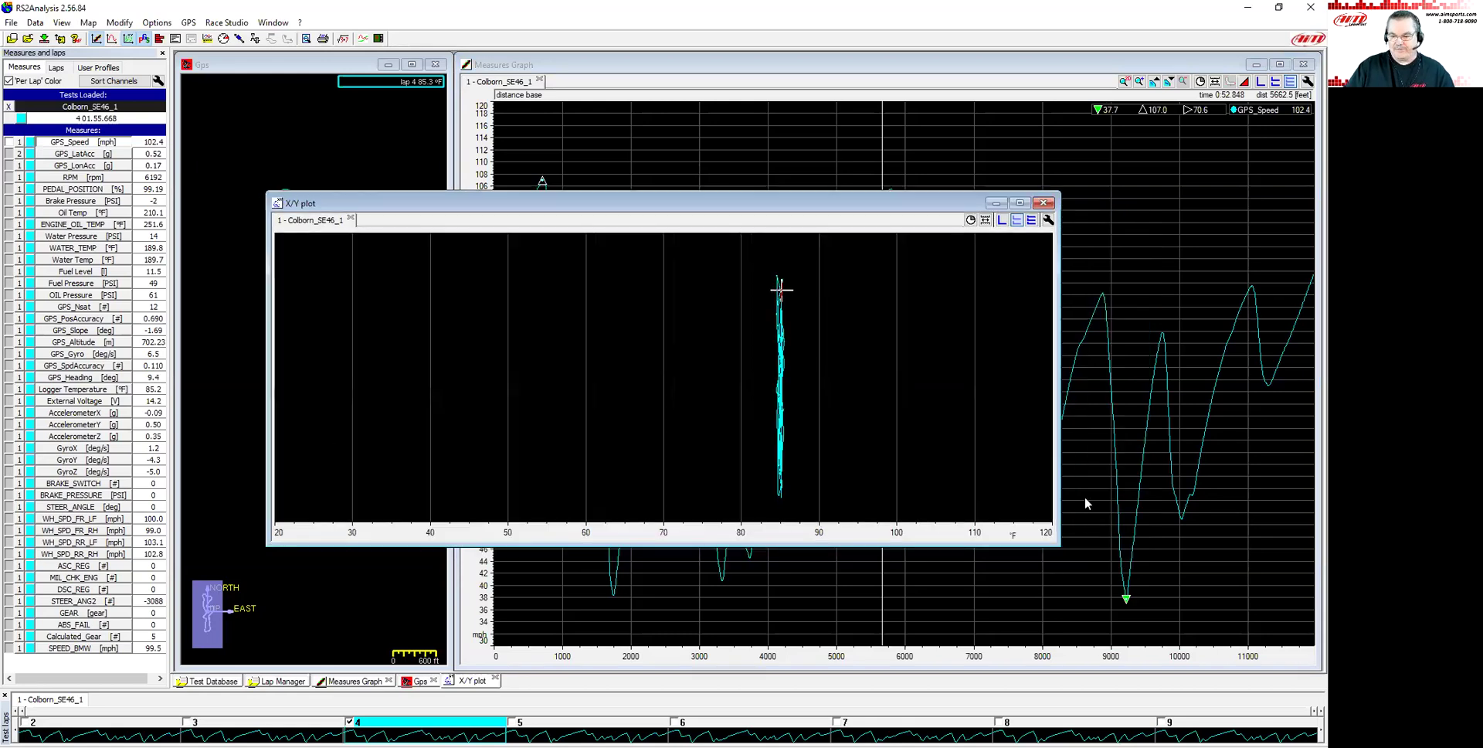
# - Shorten the Measures Graph window to the upper part of its area and fit the X/Y plot into the space beneath it
pyautogui.click(1086, 493)
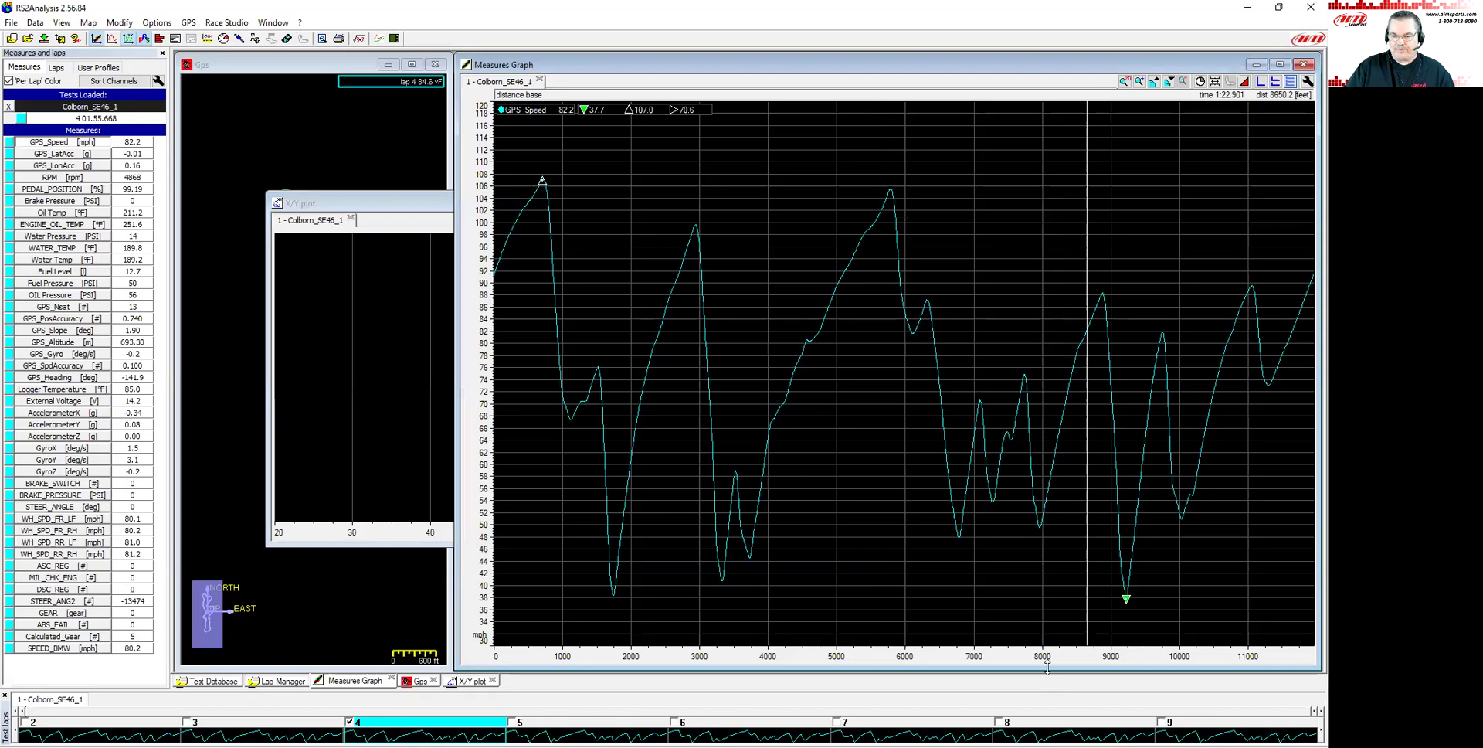
pyautogui.moveTo(1048, 666); pyautogui.dragTo(1048, 292)
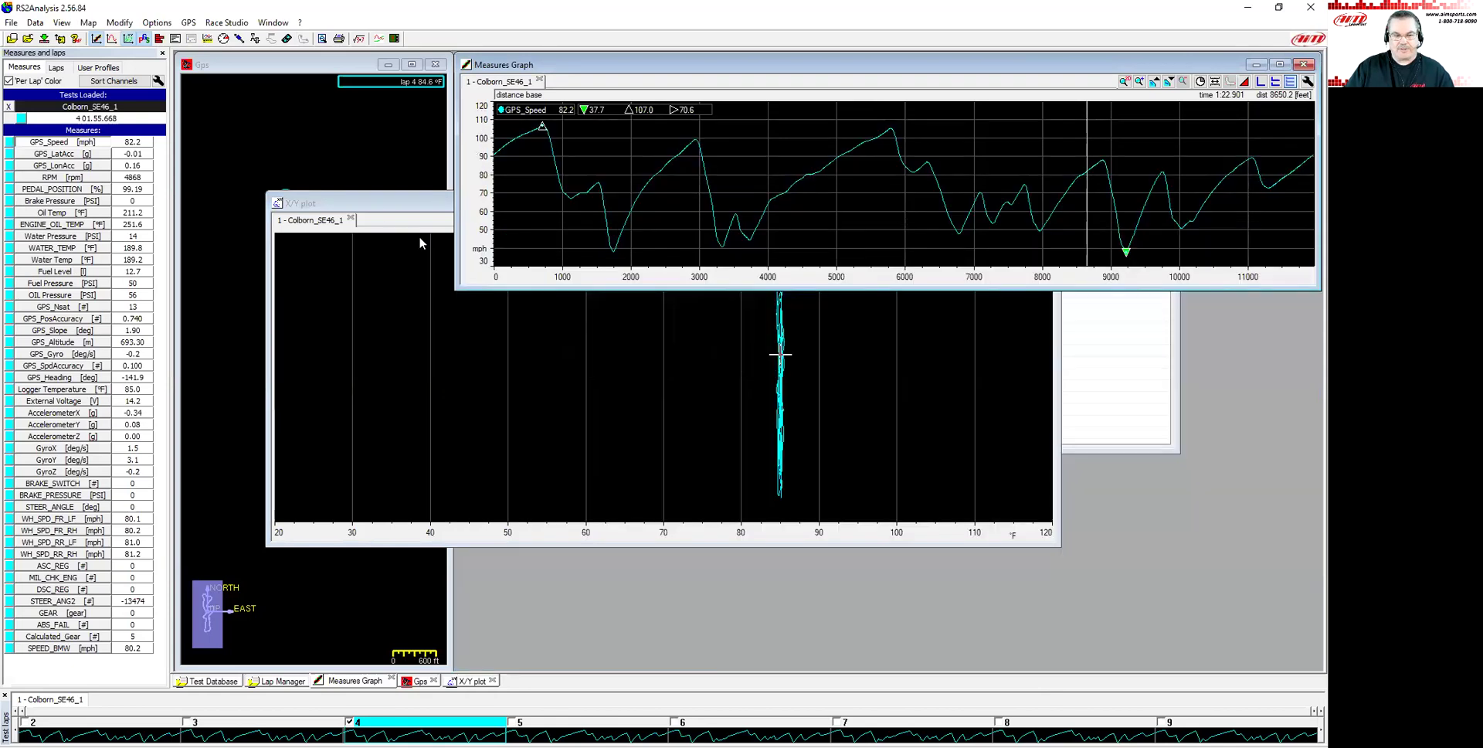
pyautogui.click(419, 235)
pyautogui.moveTo(421, 202); pyautogui.dragTo(475, 230)
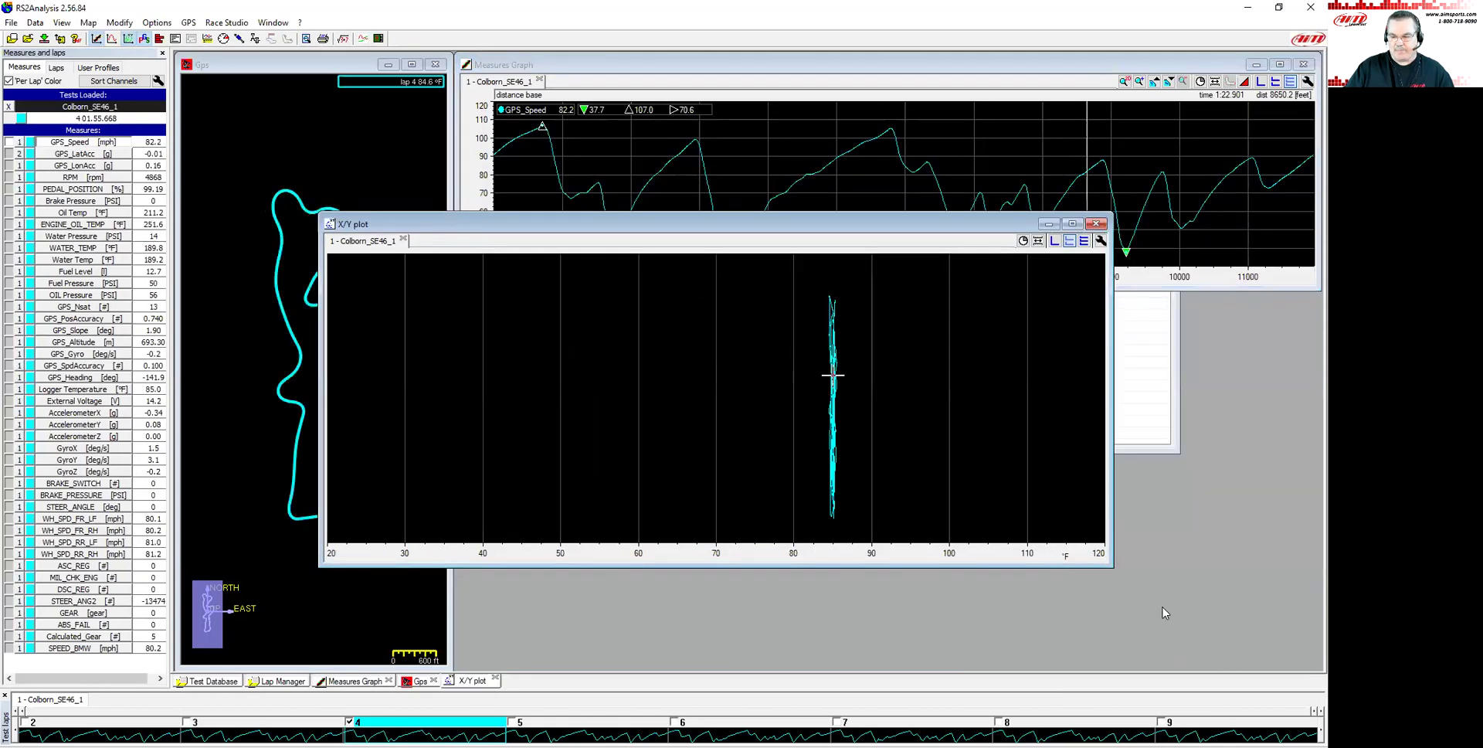
pyautogui.moveTo(1113, 568); pyautogui.dragTo(1323, 669)
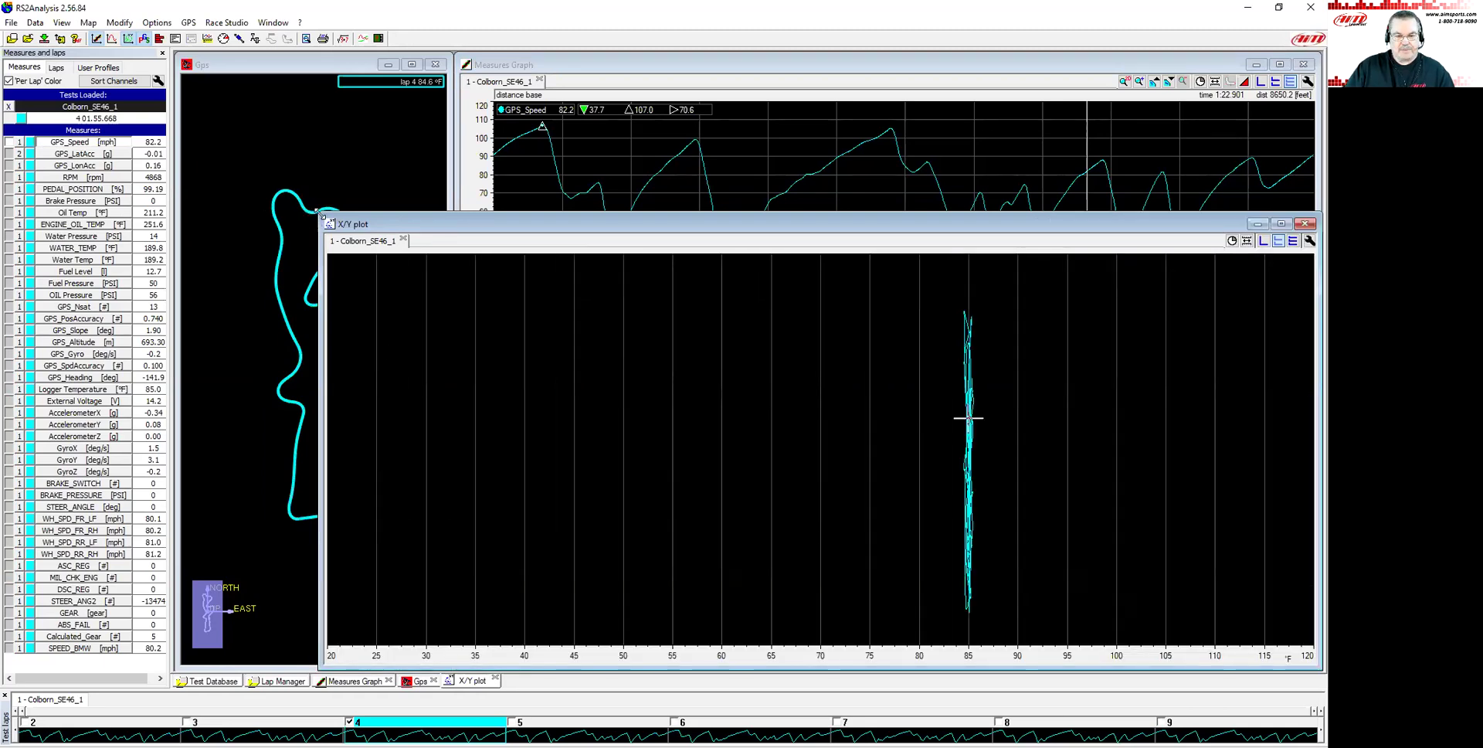
pyautogui.moveTo(321, 213); pyautogui.dragTo(458, 298)
pyautogui.click(872, 169)
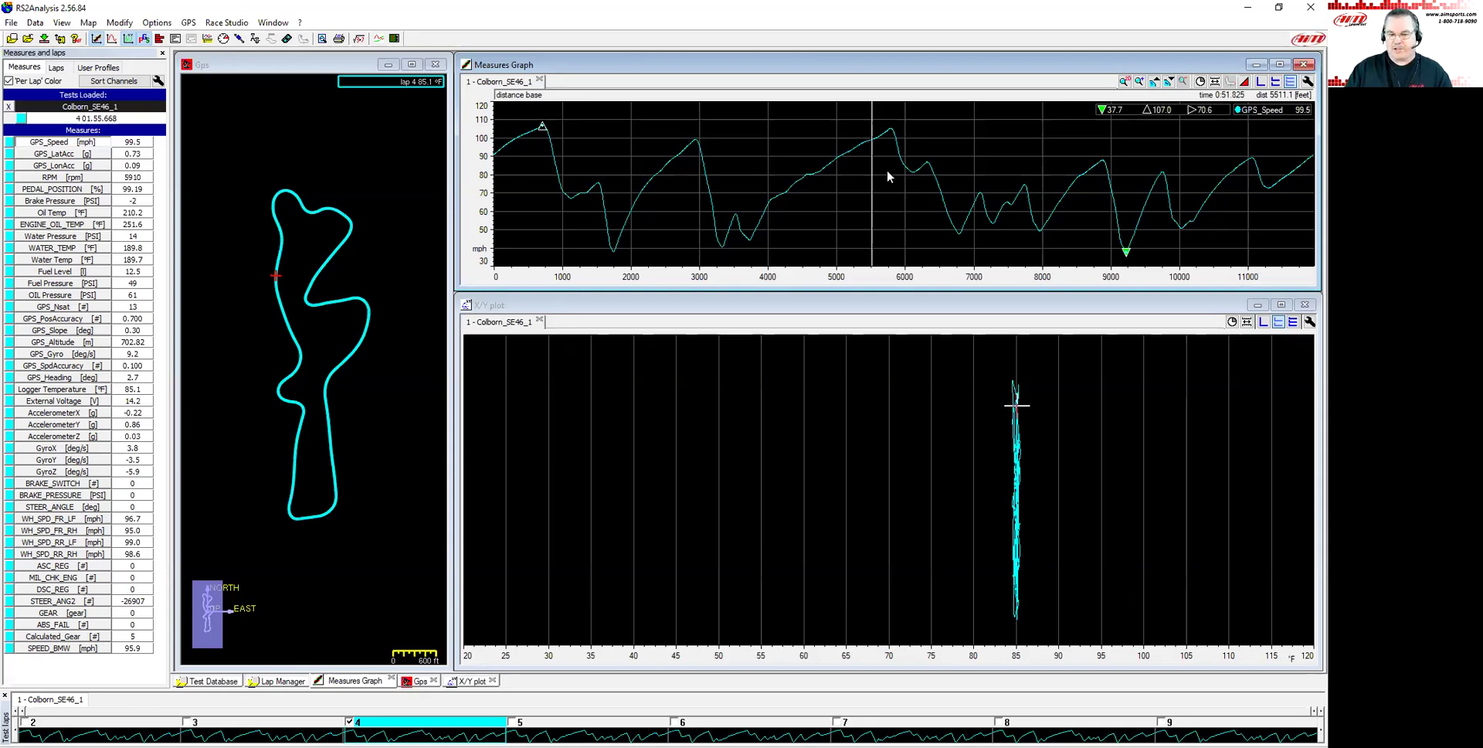
# - Configure the X/Y plot with GPS_LatAcc as the horizontal axis channel, drawn as dots of size 2, and apply it
pyautogui.click(711, 308)
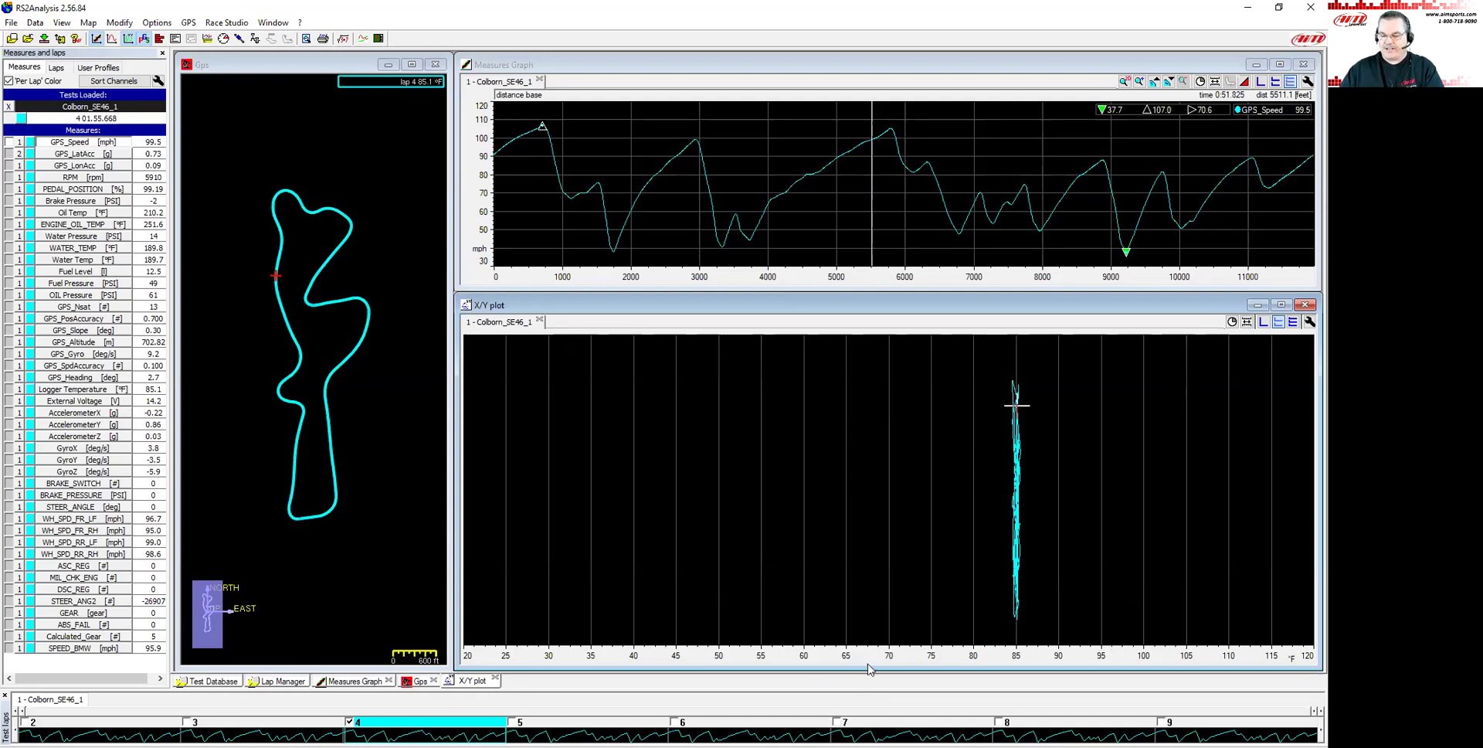
pyautogui.click(1309, 325)
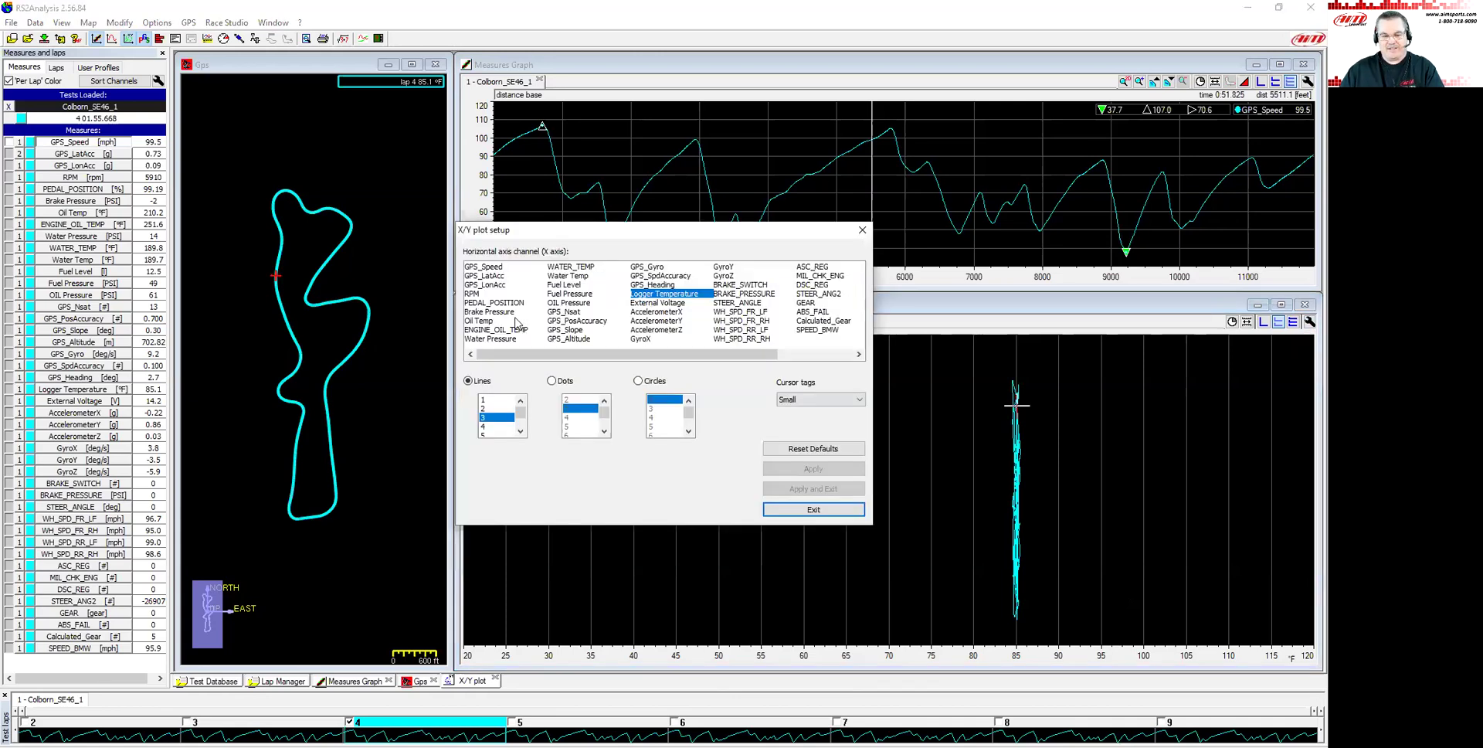
pyautogui.click(498, 276)
pyautogui.click(552, 381)
pyautogui.click(566, 399)
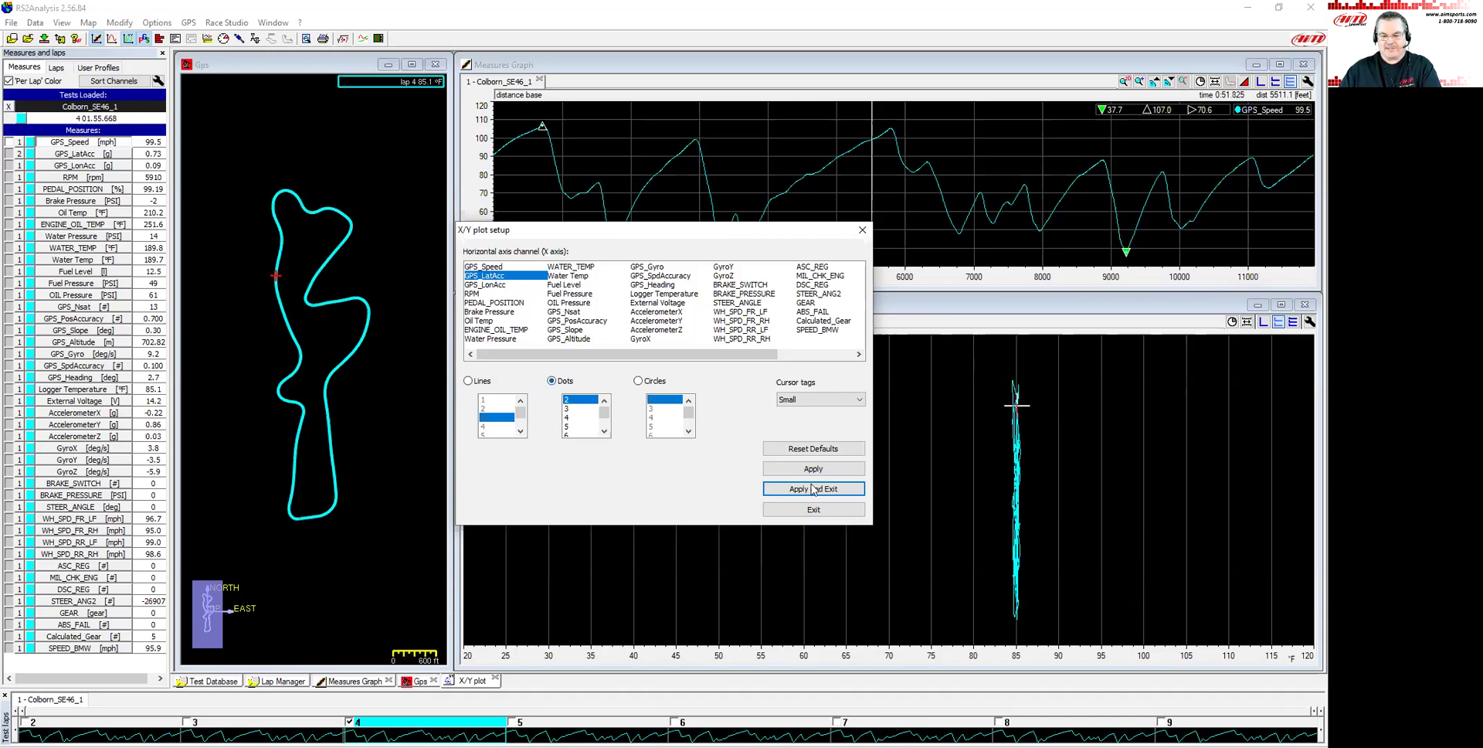
pyautogui.click(839, 493)
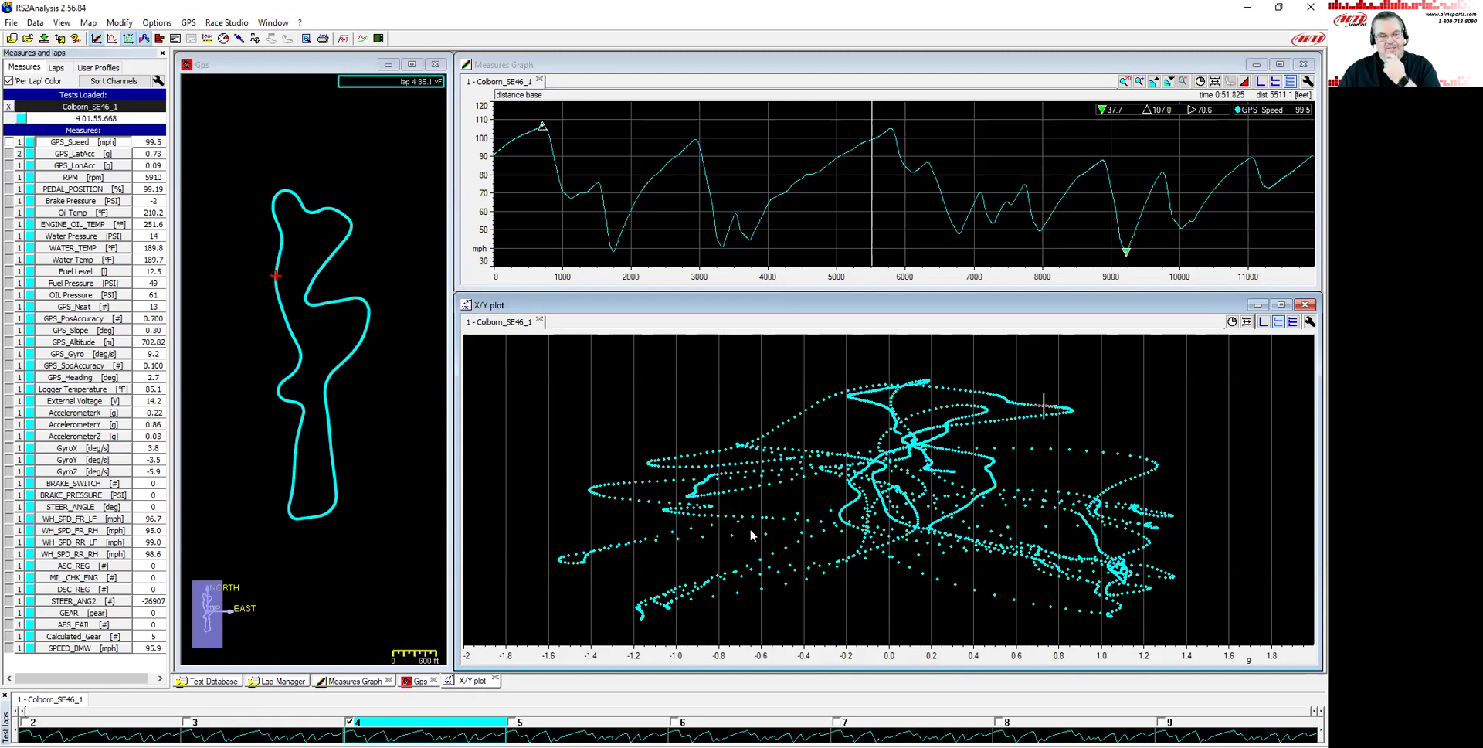
# - Add the GPS_LonAcc channel to the graphs and display its own vertical scale in the X/Y plot
pyautogui.click(92, 167)
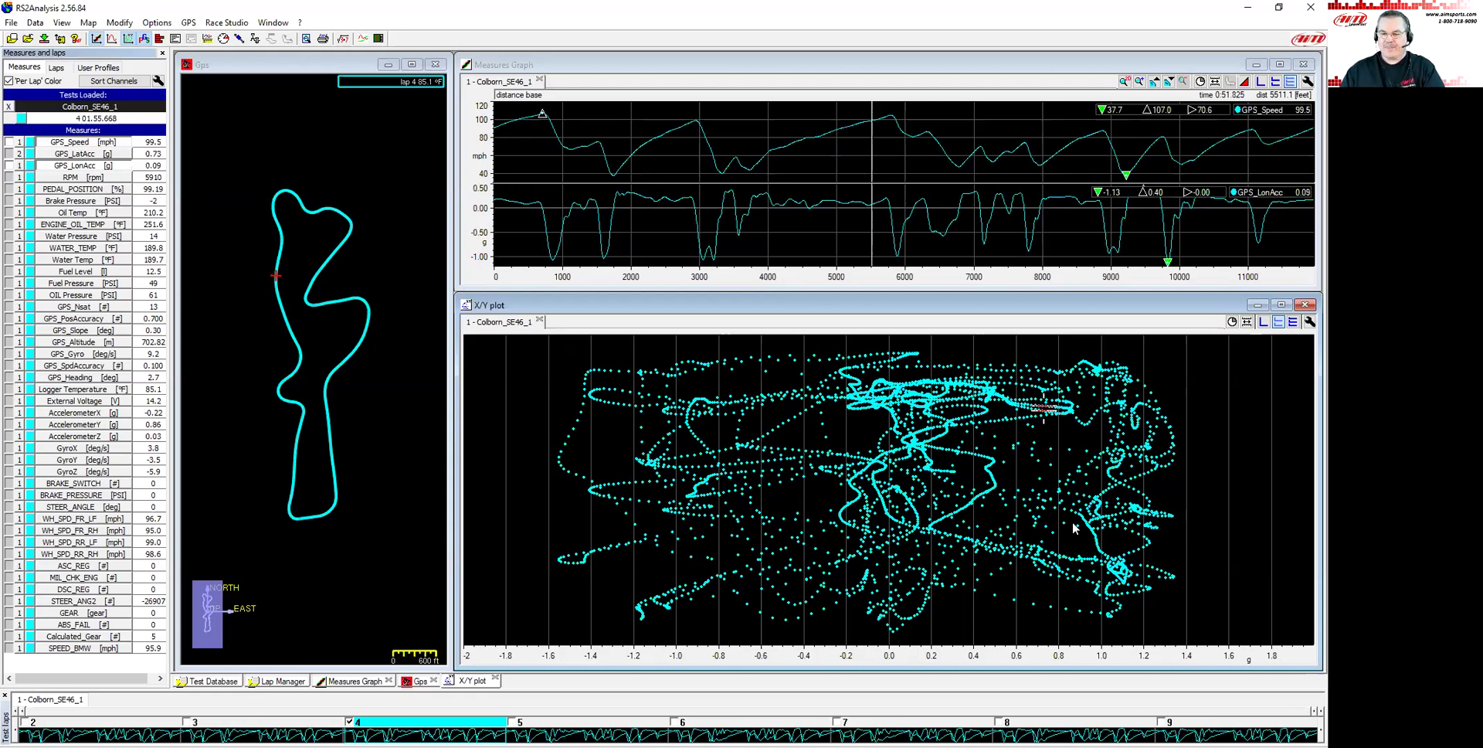
pyautogui.click(9, 165)
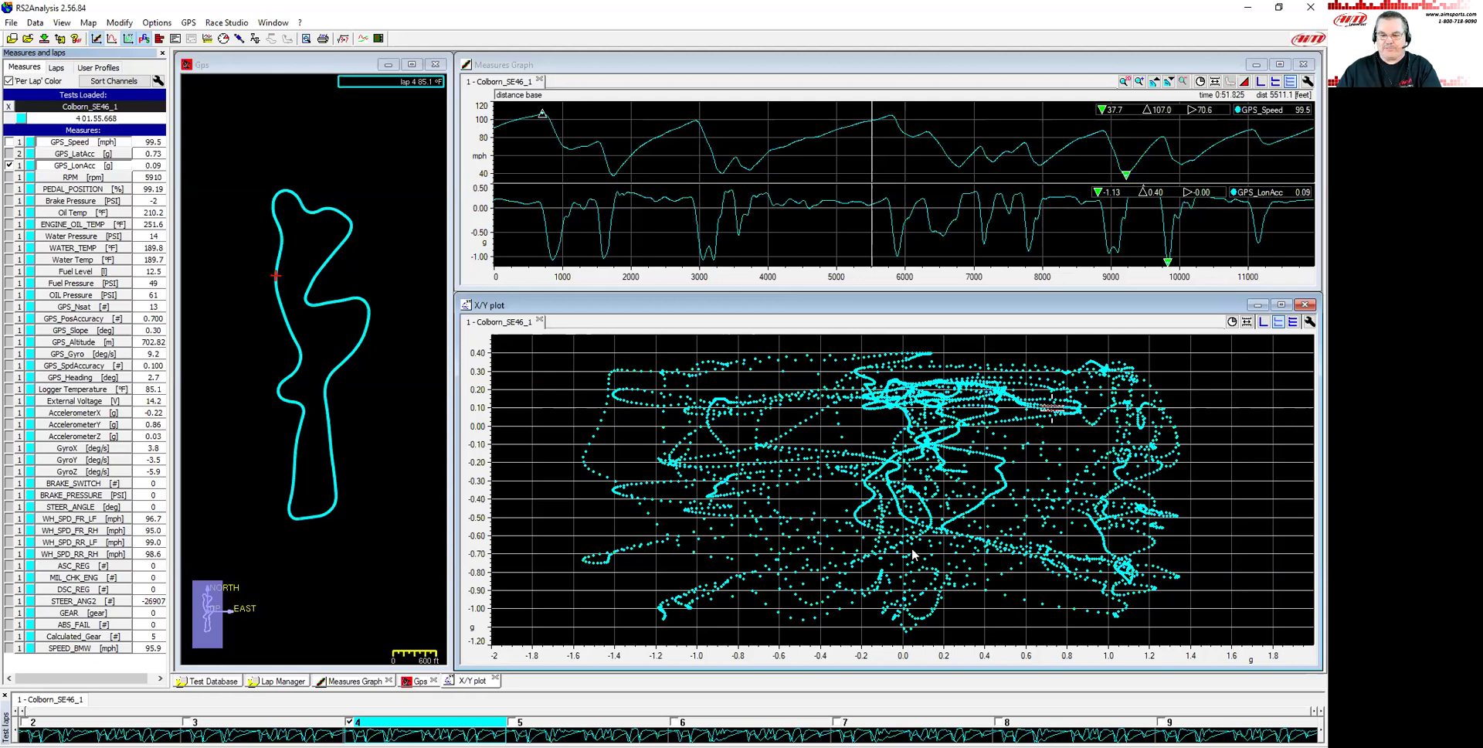
# - Try plotting GPS_LatAcc as an additional channel and remove it again
pyautogui.click(71, 155)
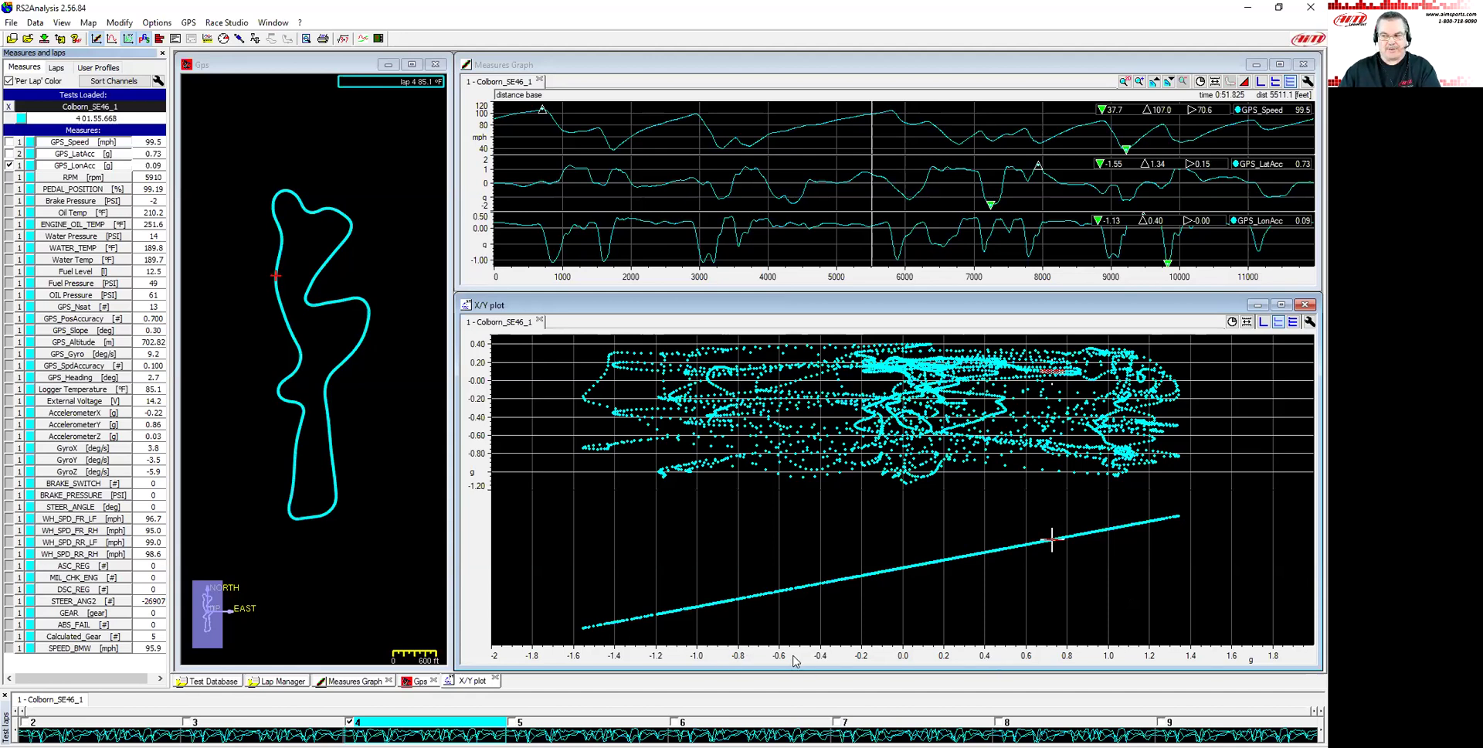
pyautogui.click(96, 155)
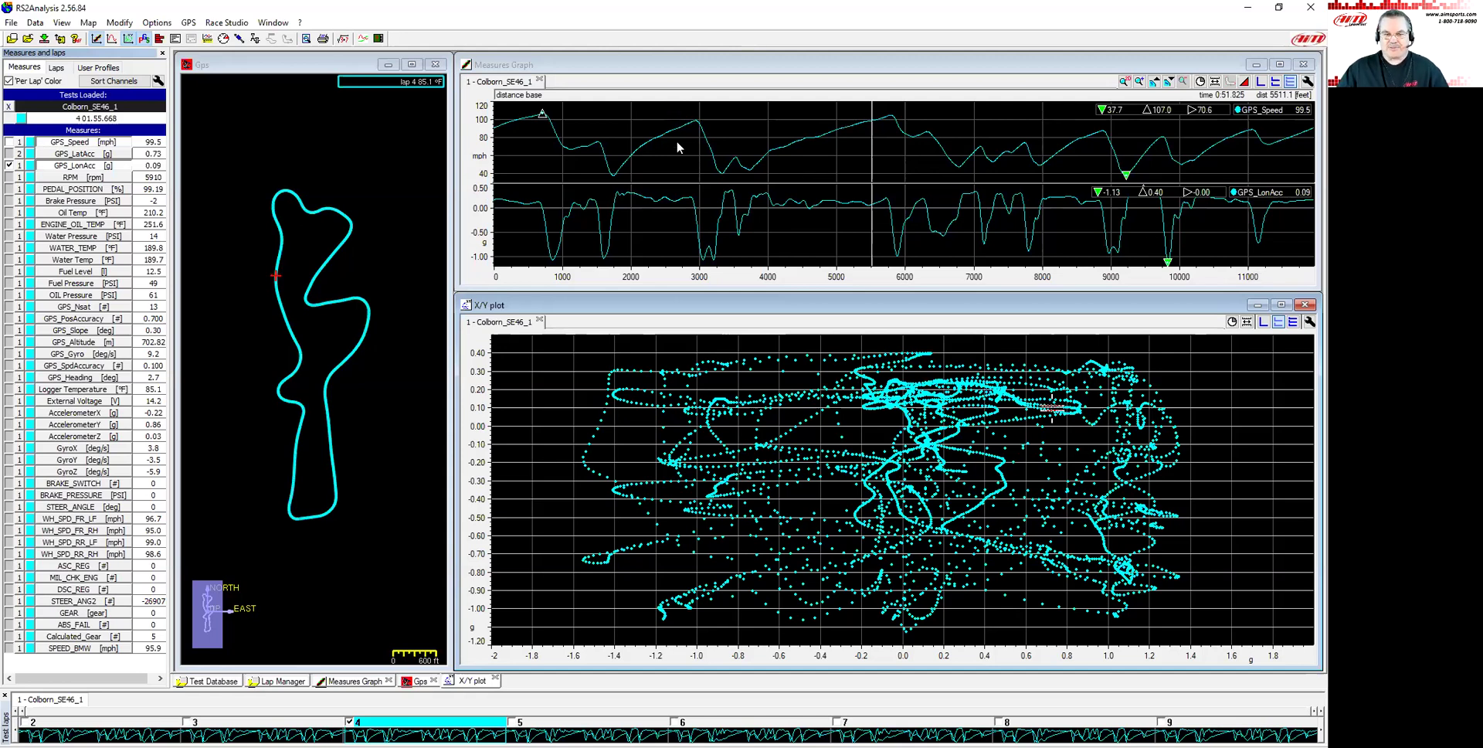
# - Place the graph cursor at about 3240 feet, examine that section in the graph and X/Y plot, and return to the full lap
pyautogui.click(718, 159)
pyautogui.click(716, 163)
pyautogui.scroll(3, 748, 185)
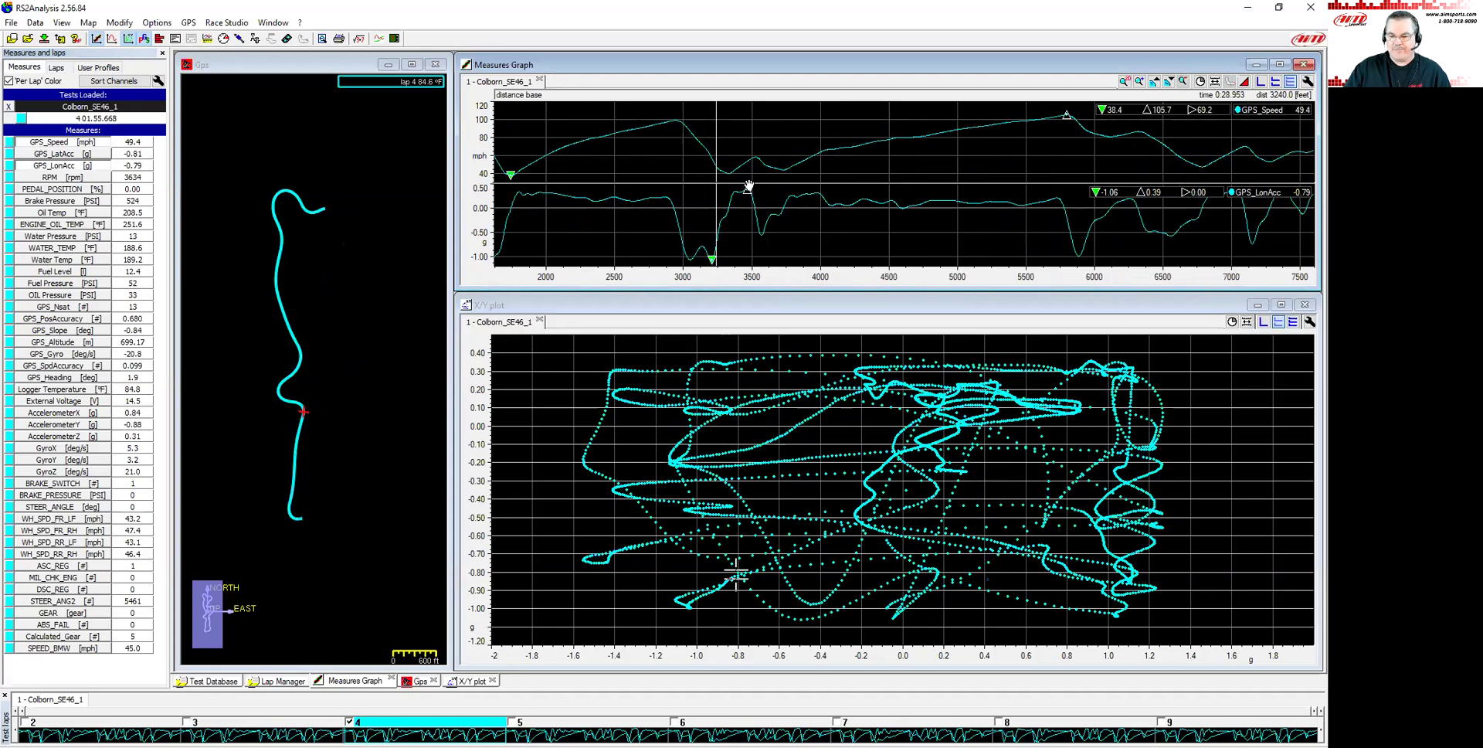
pyautogui.scroll(1, 748, 185)
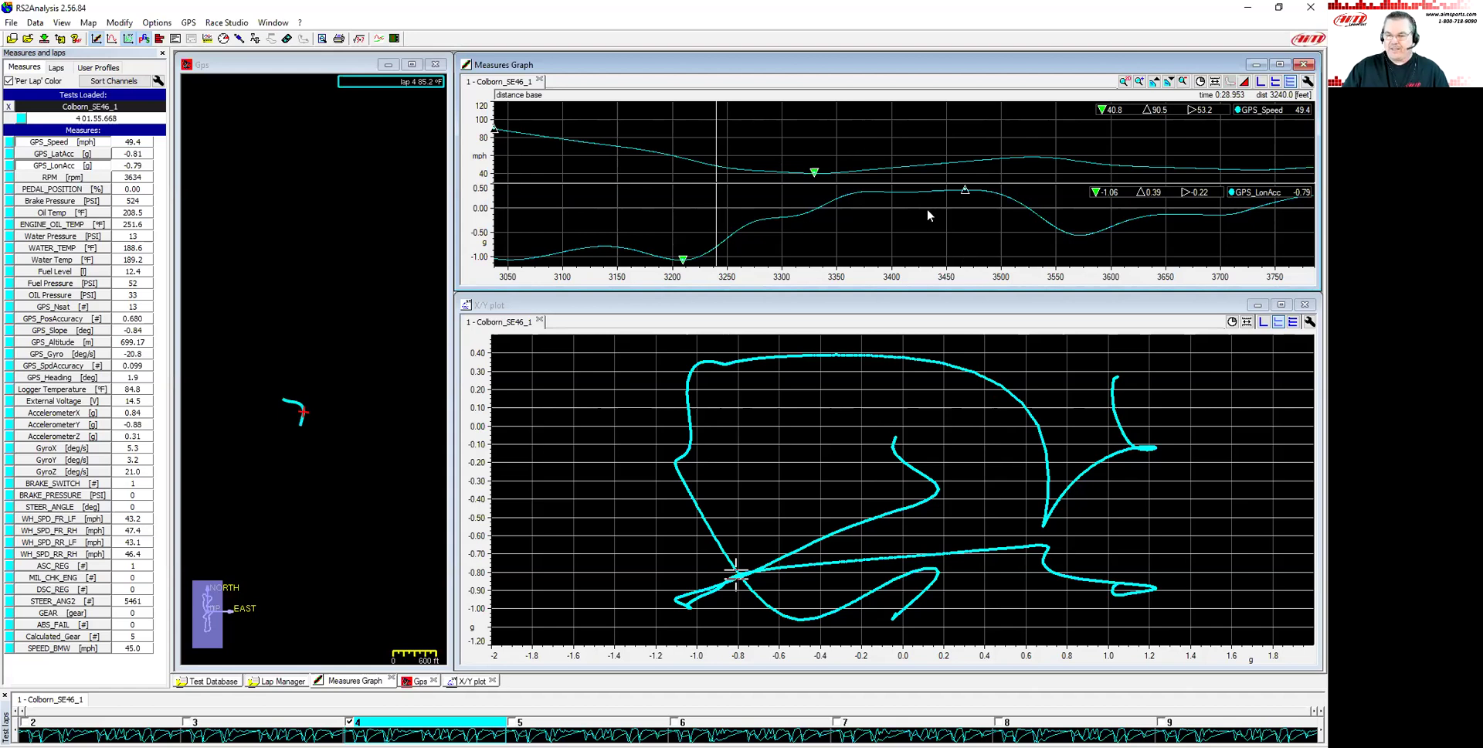
pyautogui.scroll(-5, 925, 209)
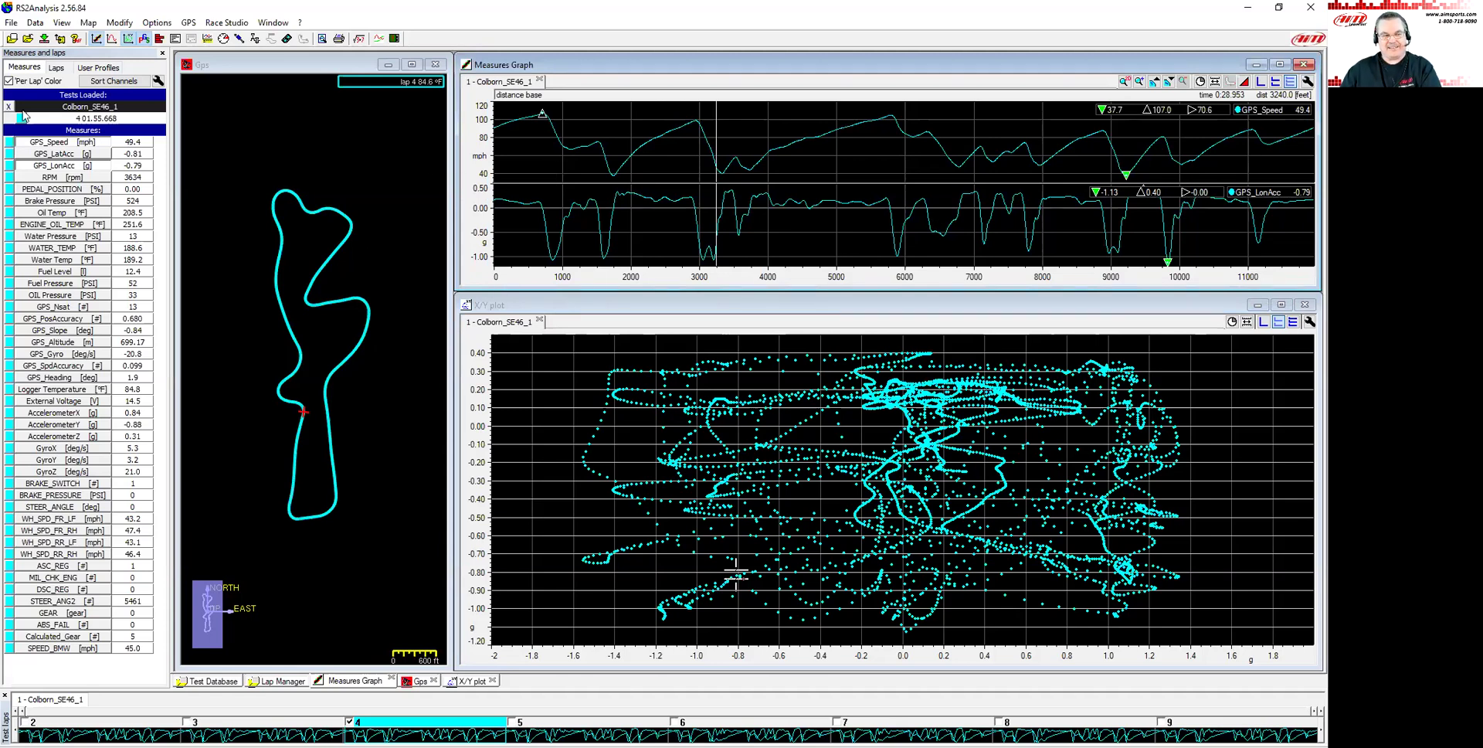
# - Turn off per-lap colouring and switch GPS_LonAcc off and on to distinguish its points from GPS_Speed in the X/Y plot
pyautogui.click(9, 80)
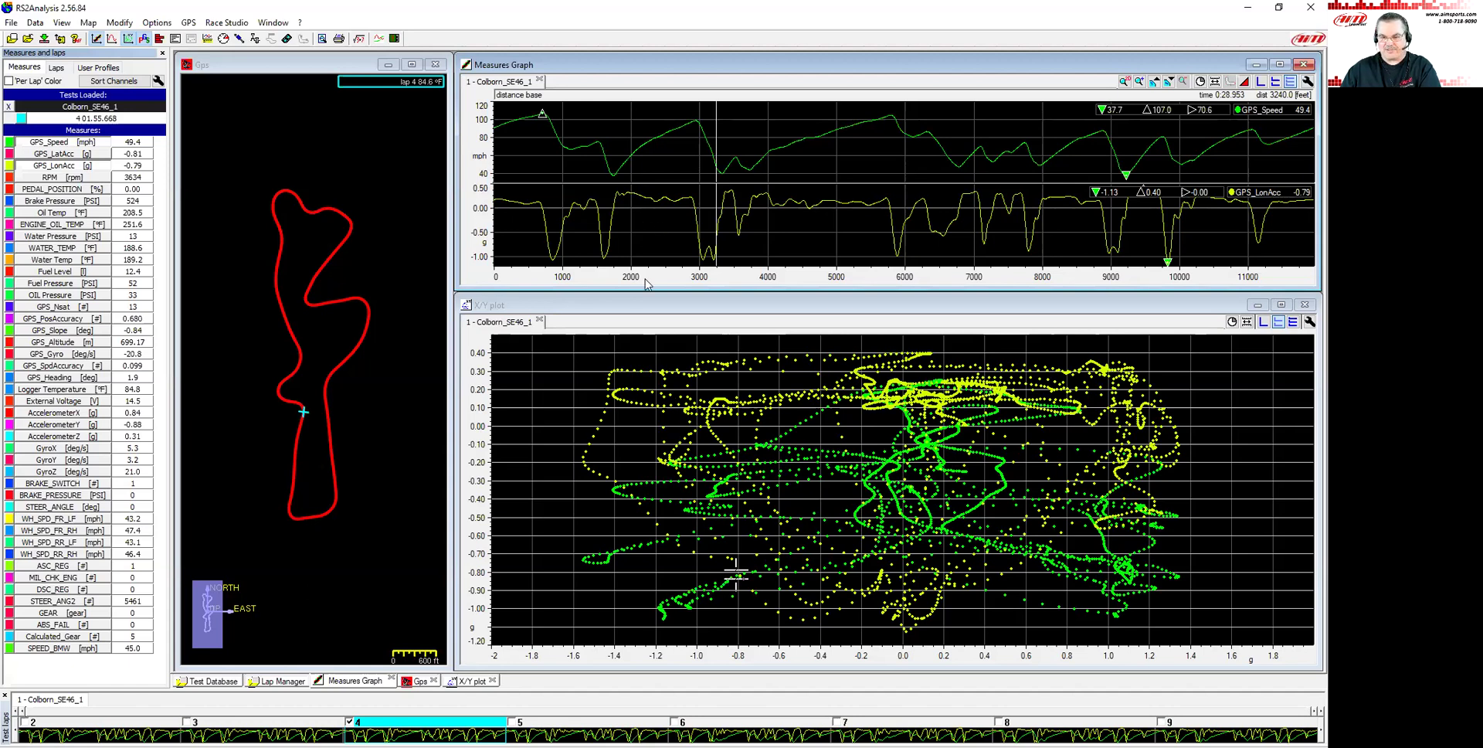
pyautogui.click(65, 166)
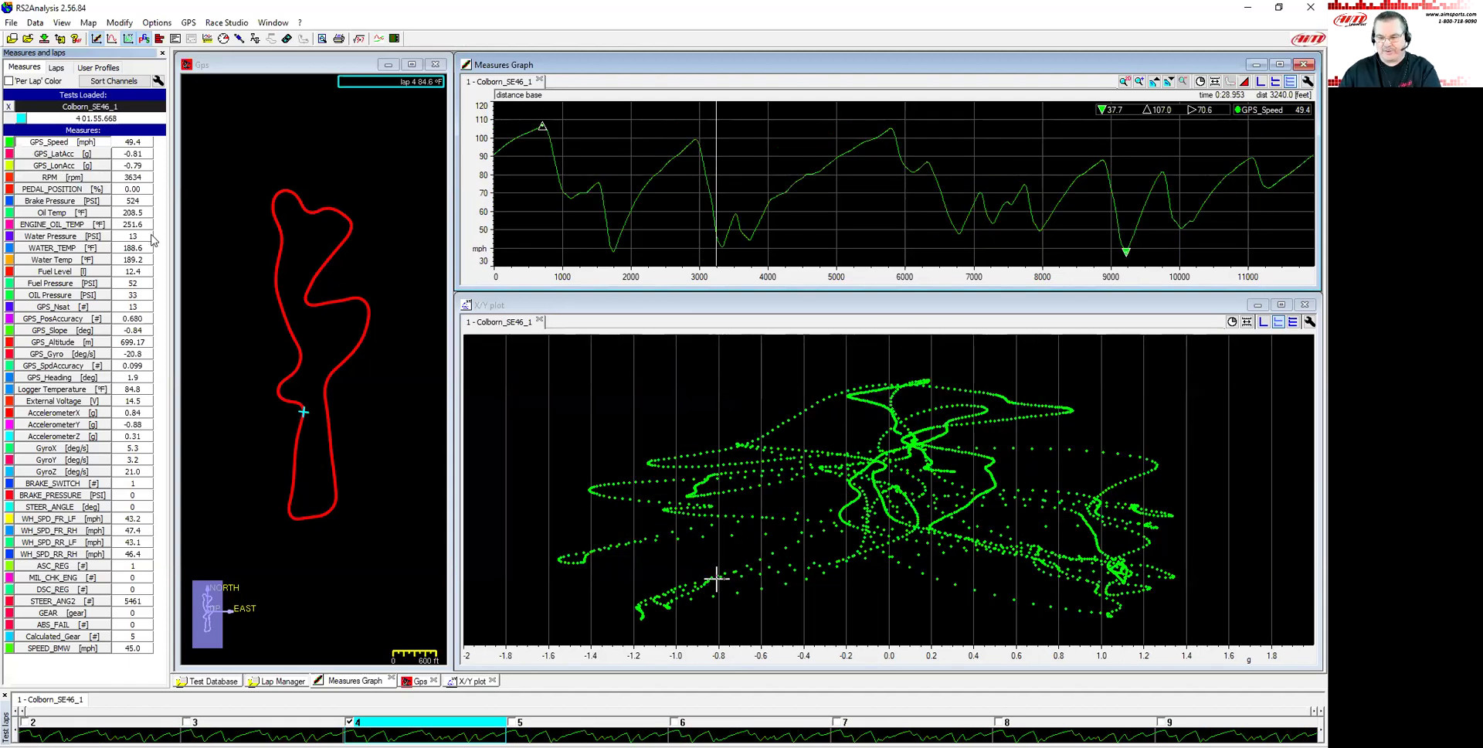
pyautogui.click(79, 166)
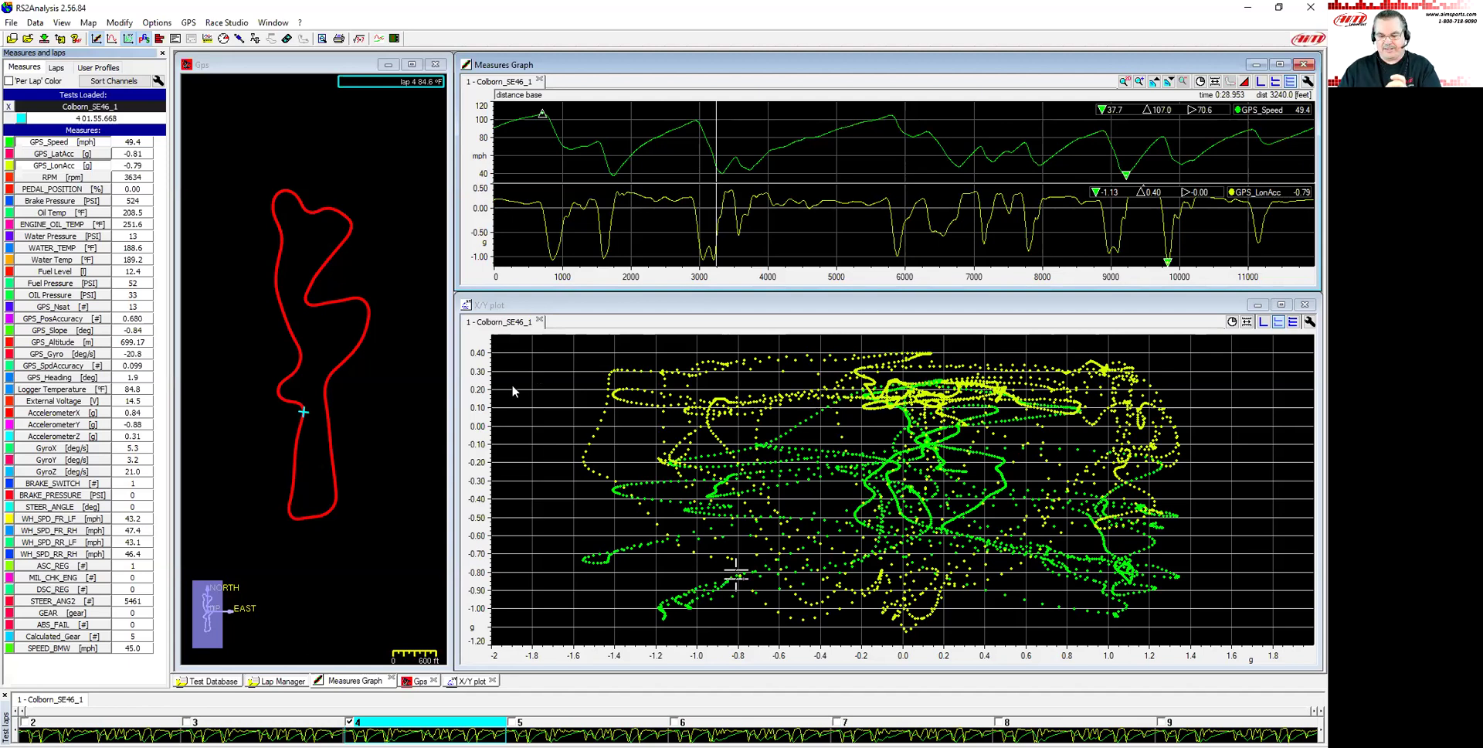
# - Enable multiple views in the user profile window settings of the 'Turn v Curve' profile and close the dialog
pyautogui.click(650, 154)
pyautogui.click(11, 23)
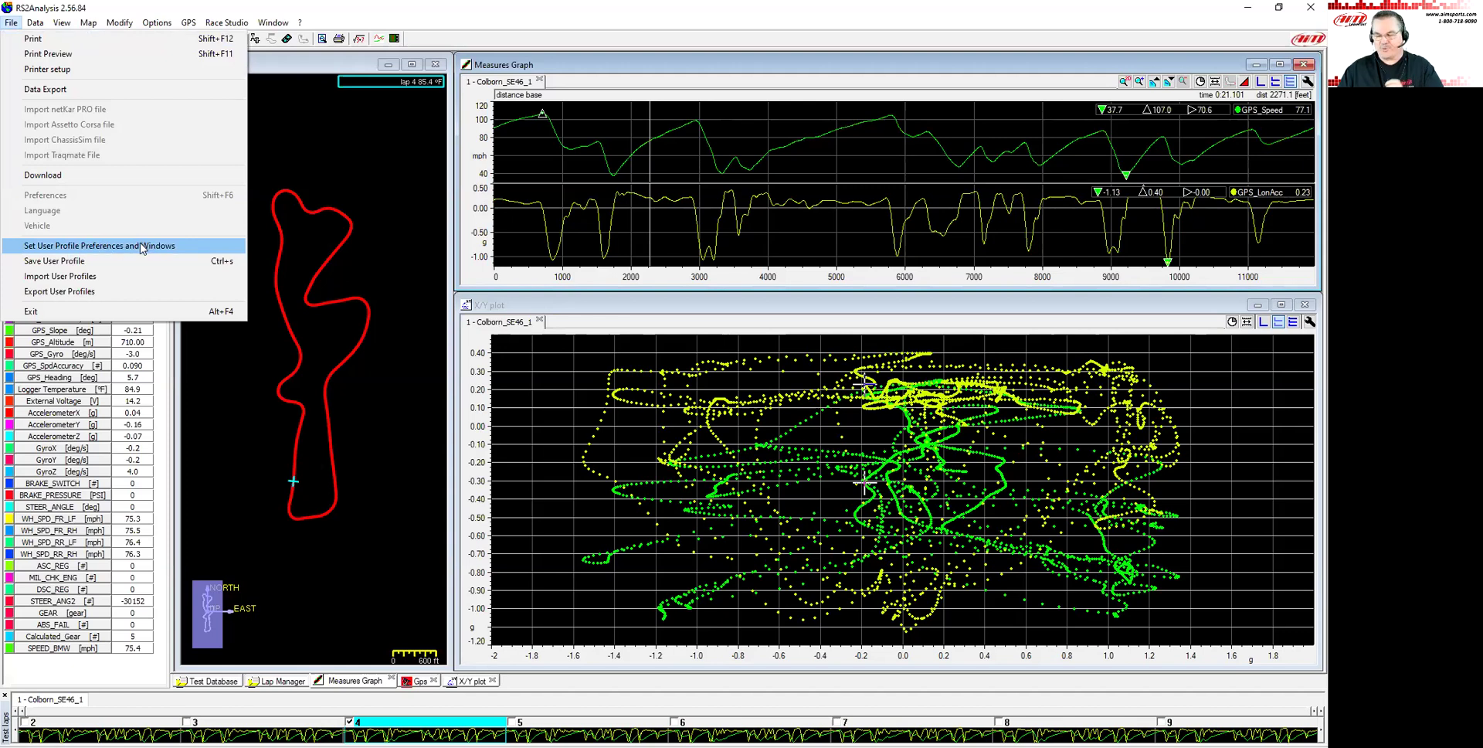
pyautogui.click(99, 249)
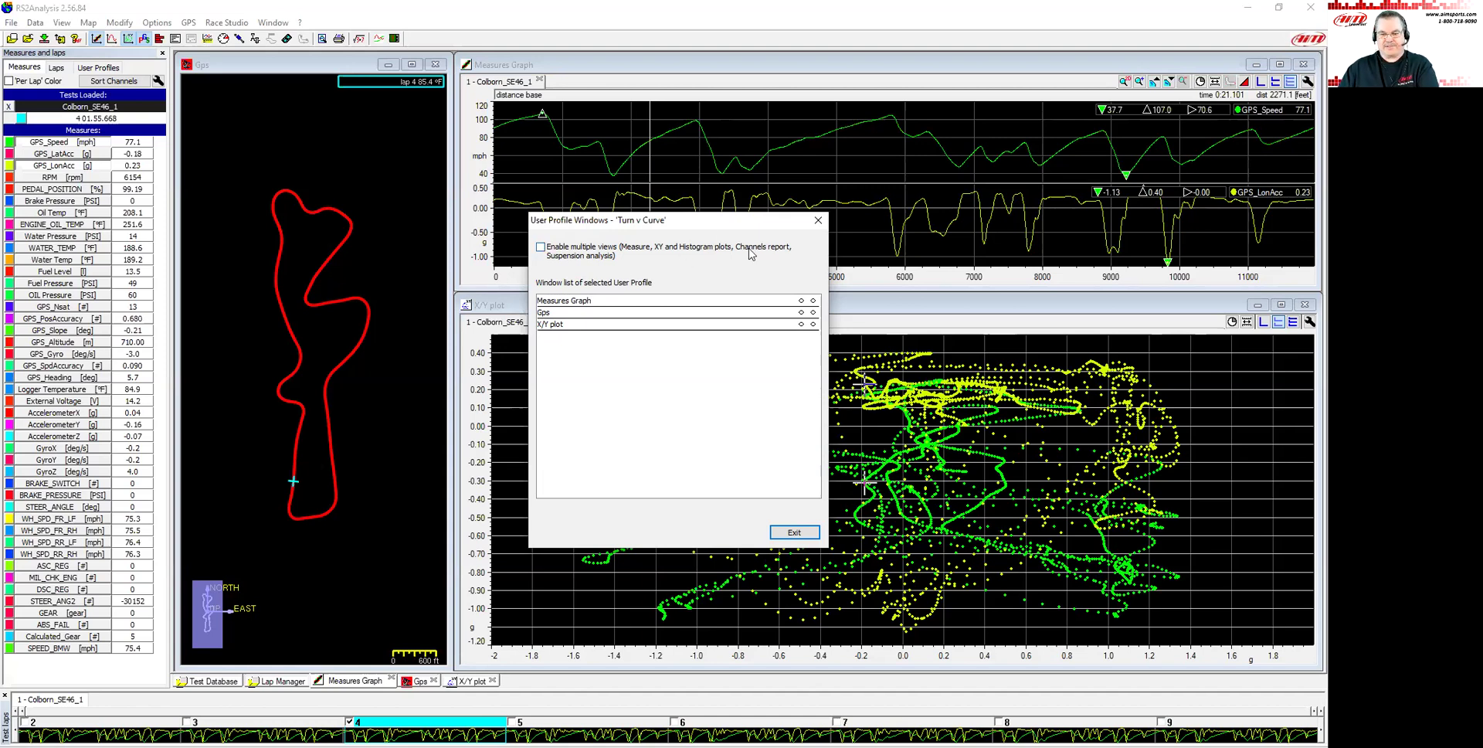
pyautogui.click(540, 247)
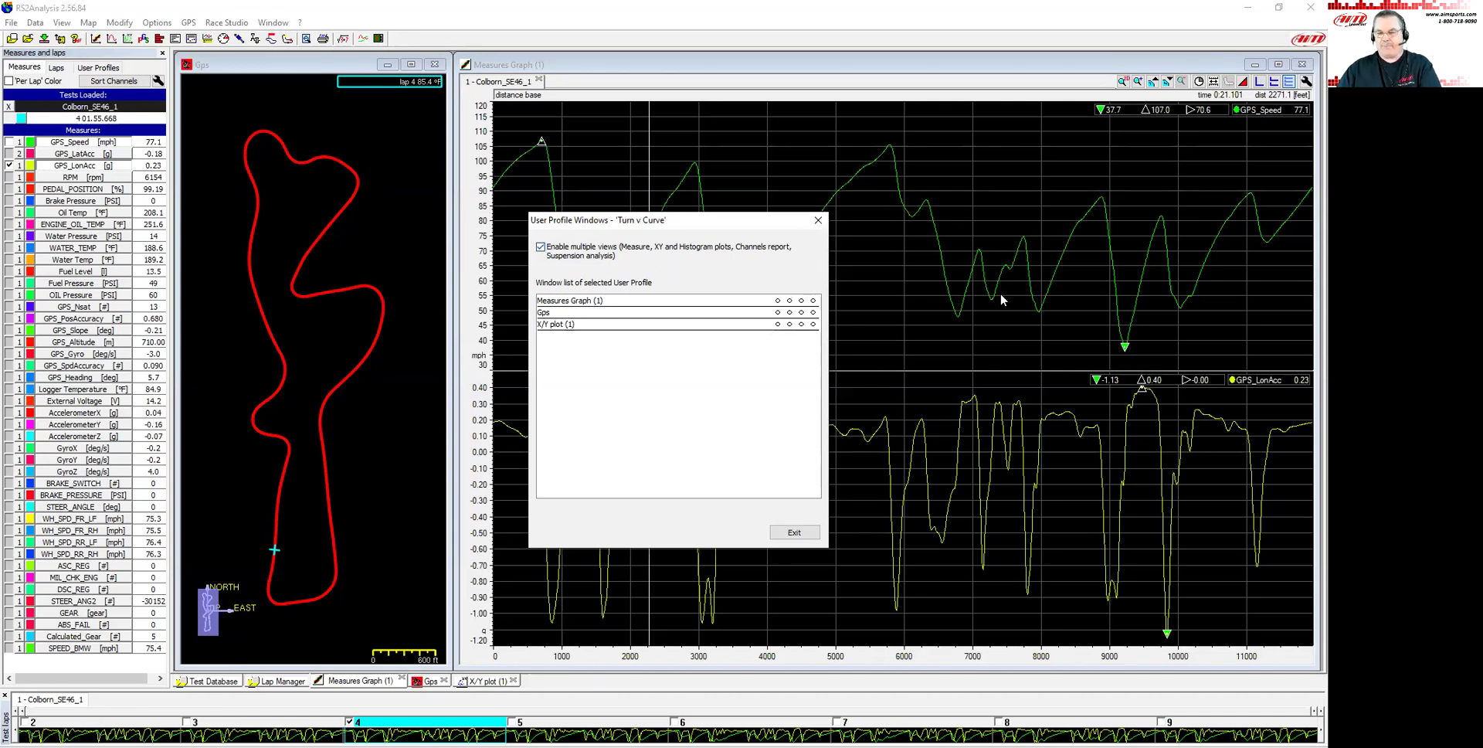
pyautogui.click(795, 532)
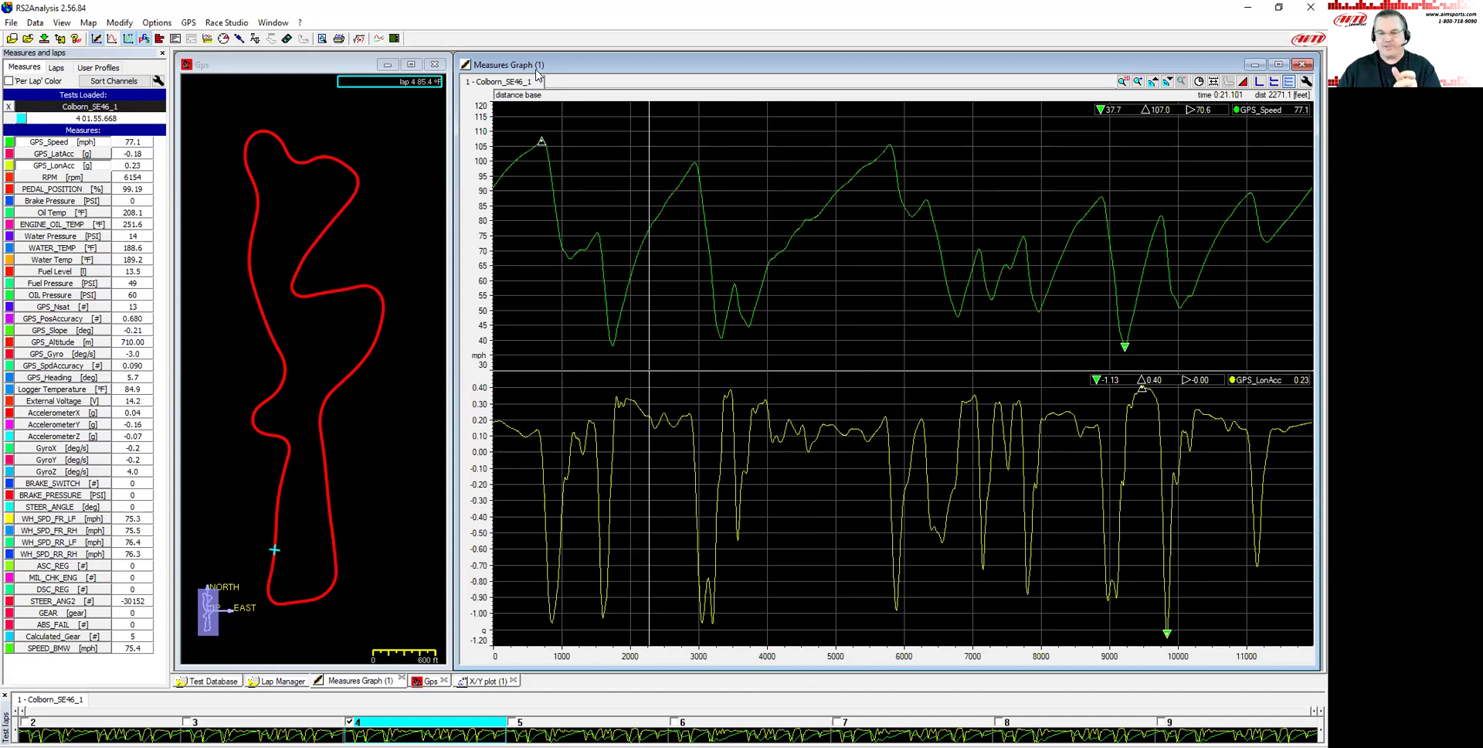
# - Rename the Measures Graph (1) window to "Speed Trace"
pyautogui.moveTo(785, 246); pyautogui.dragTo(796, 241)
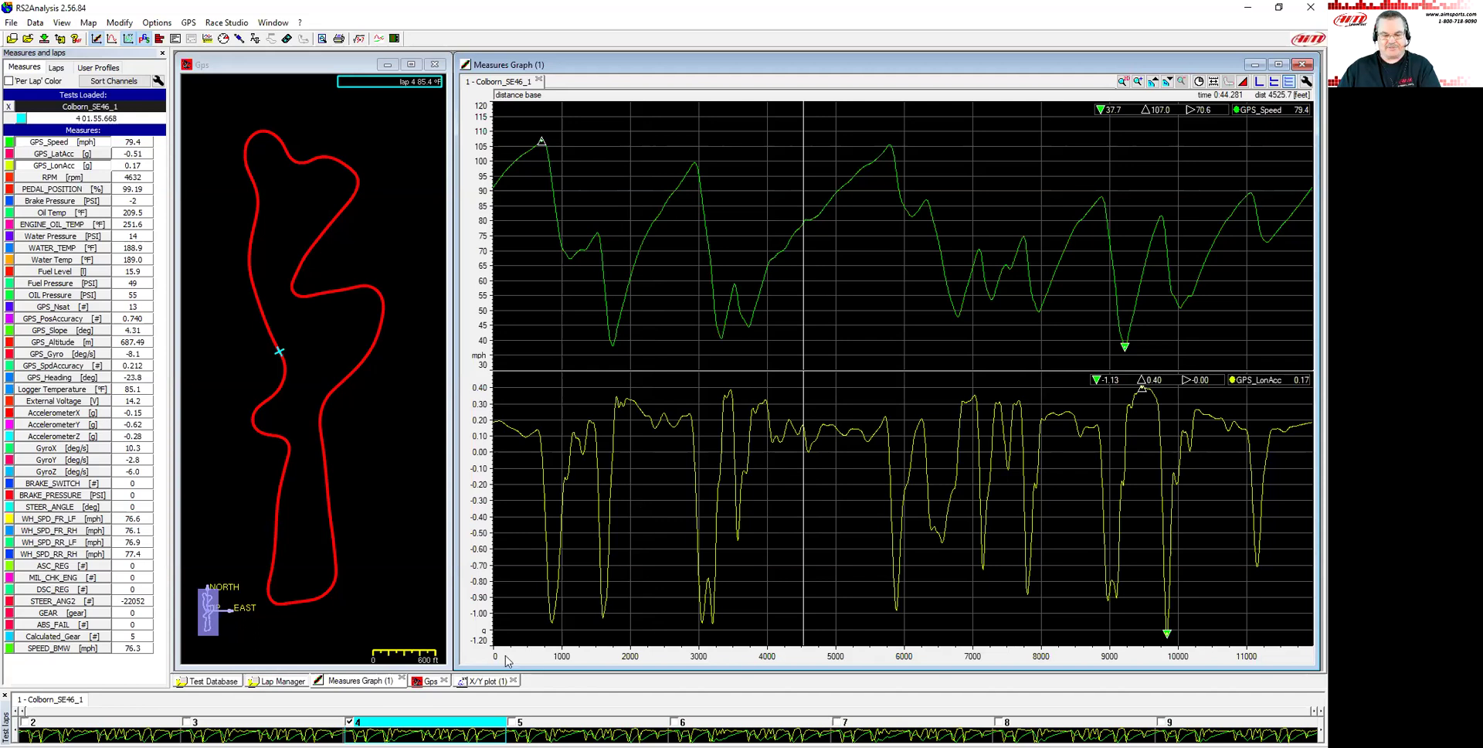
pyautogui.rightClick(371, 680)
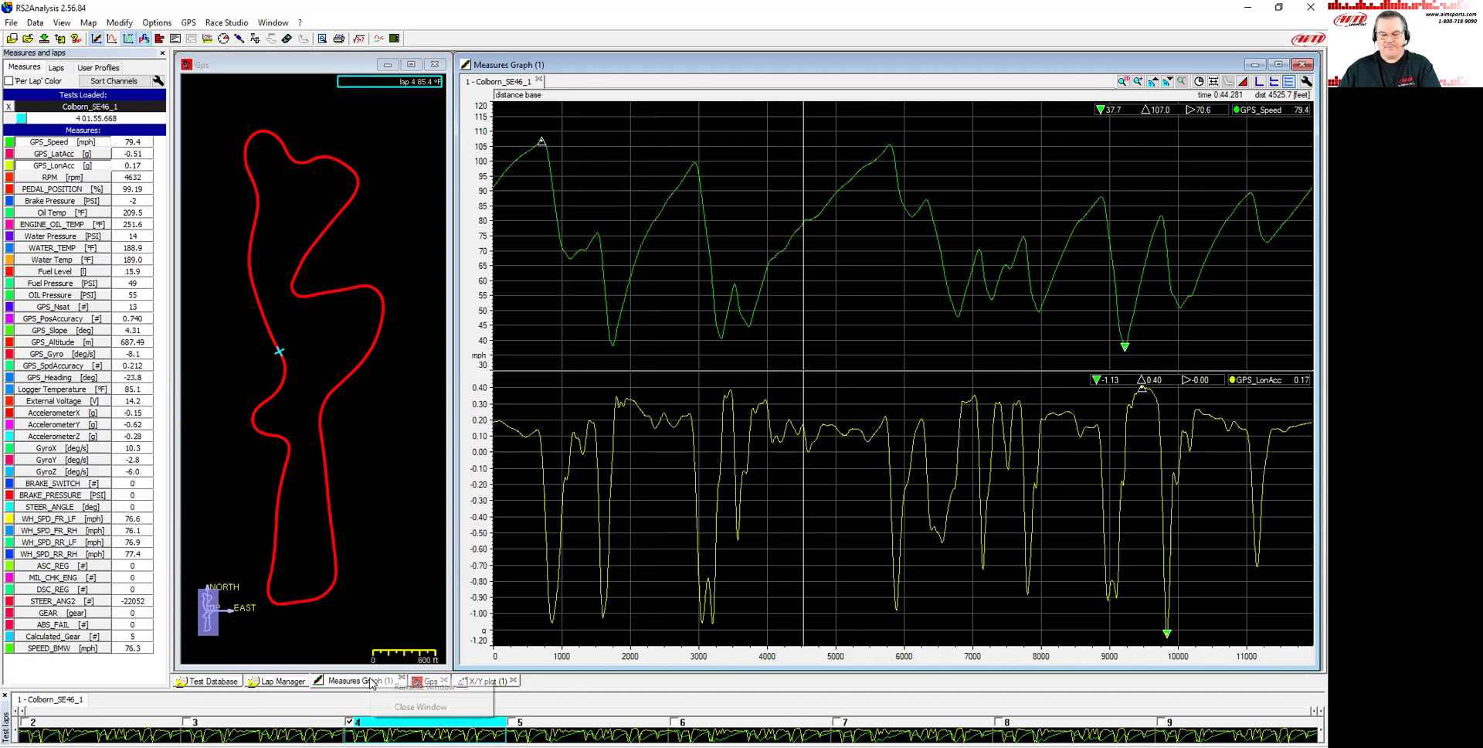
pyautogui.click(435, 687)
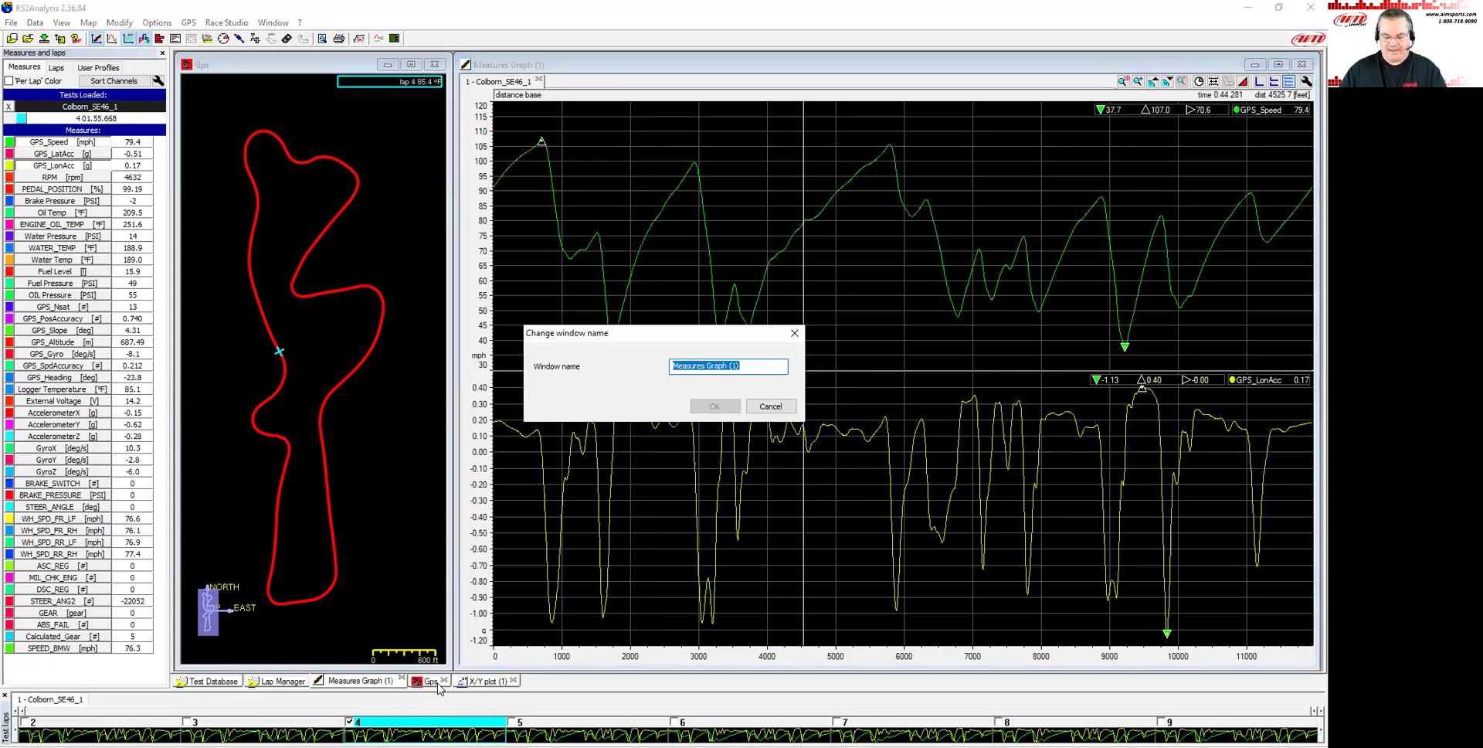
pyautogui.write('Spe')
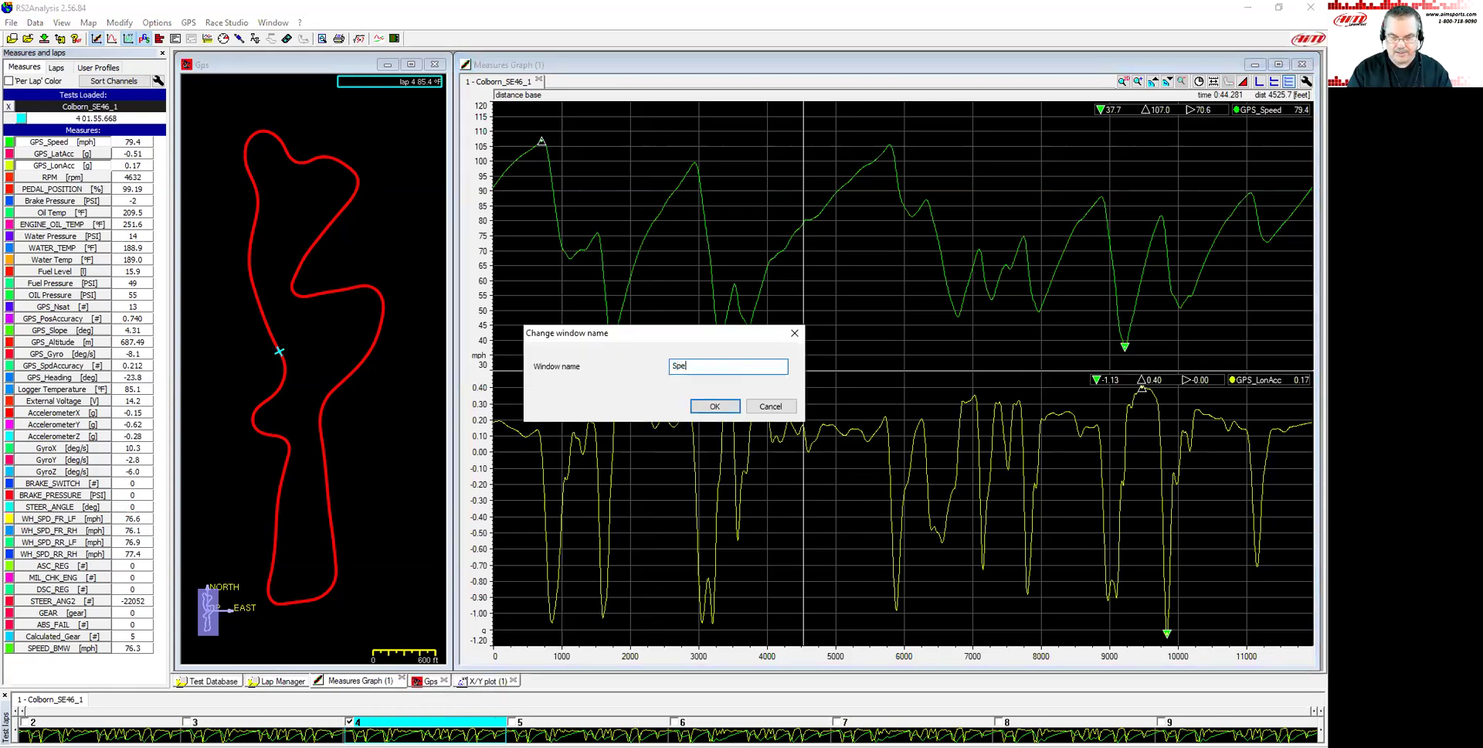
pyautogui.write('ed Trace')
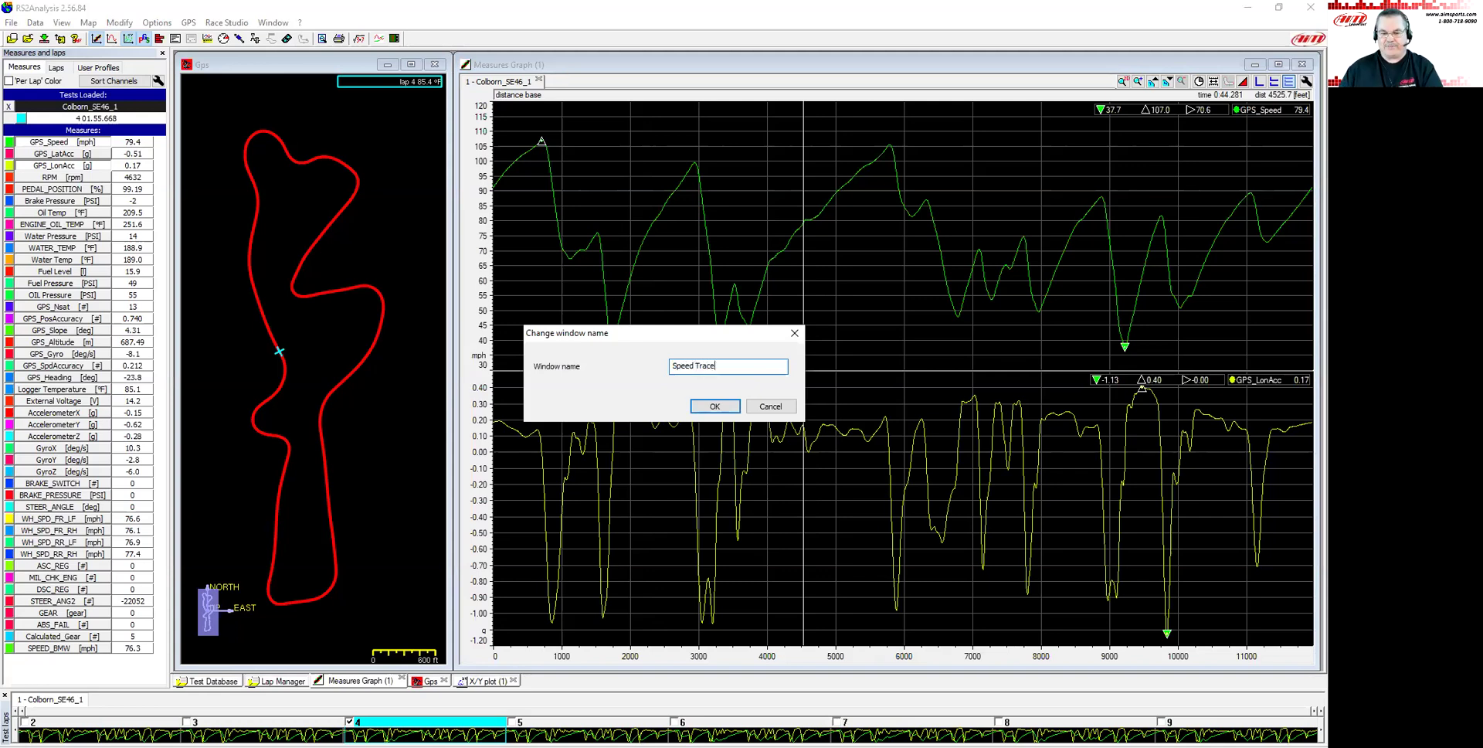
pyautogui.click(716, 407)
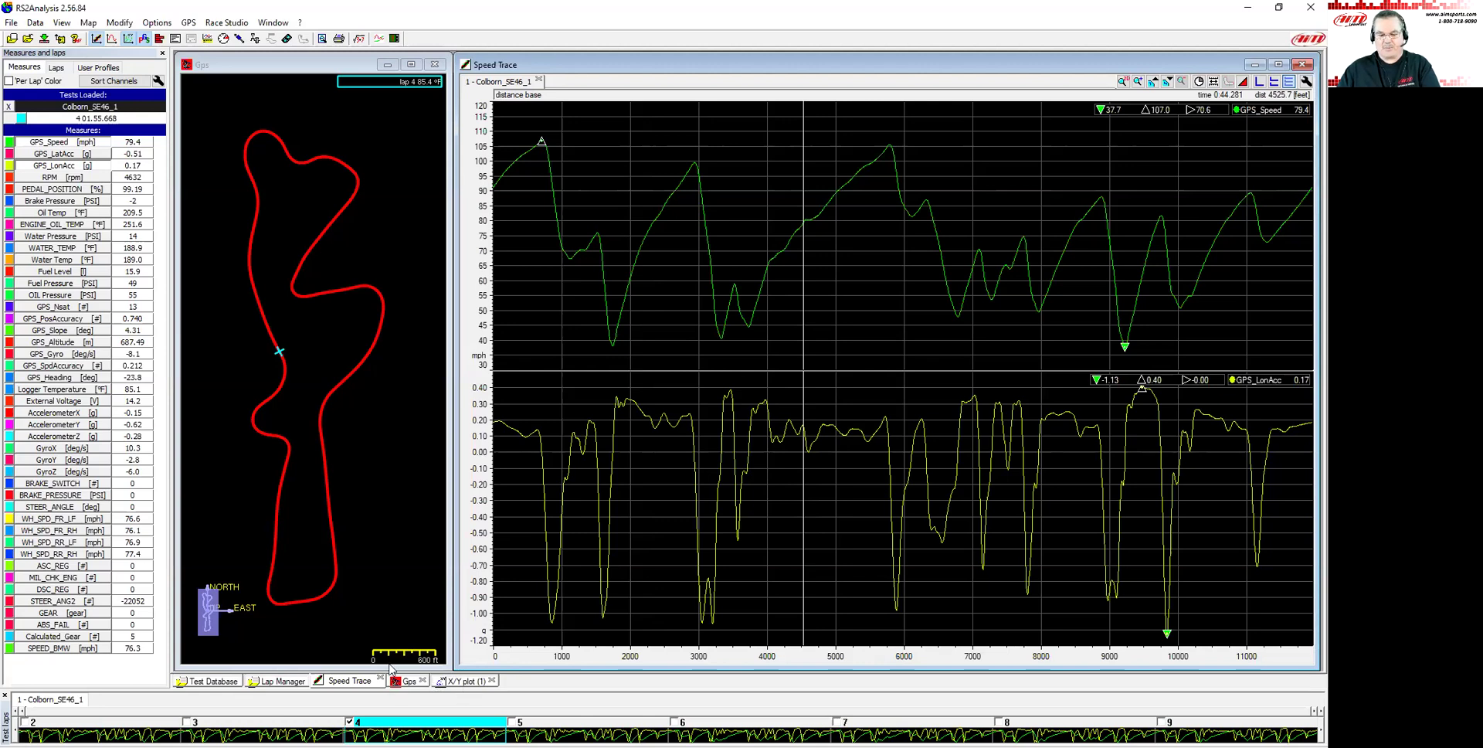
# - Shorten the Speed Trace window and resize the X/Y plot to fill the space beneath it beside the GPS map
pyautogui.click(458, 681)
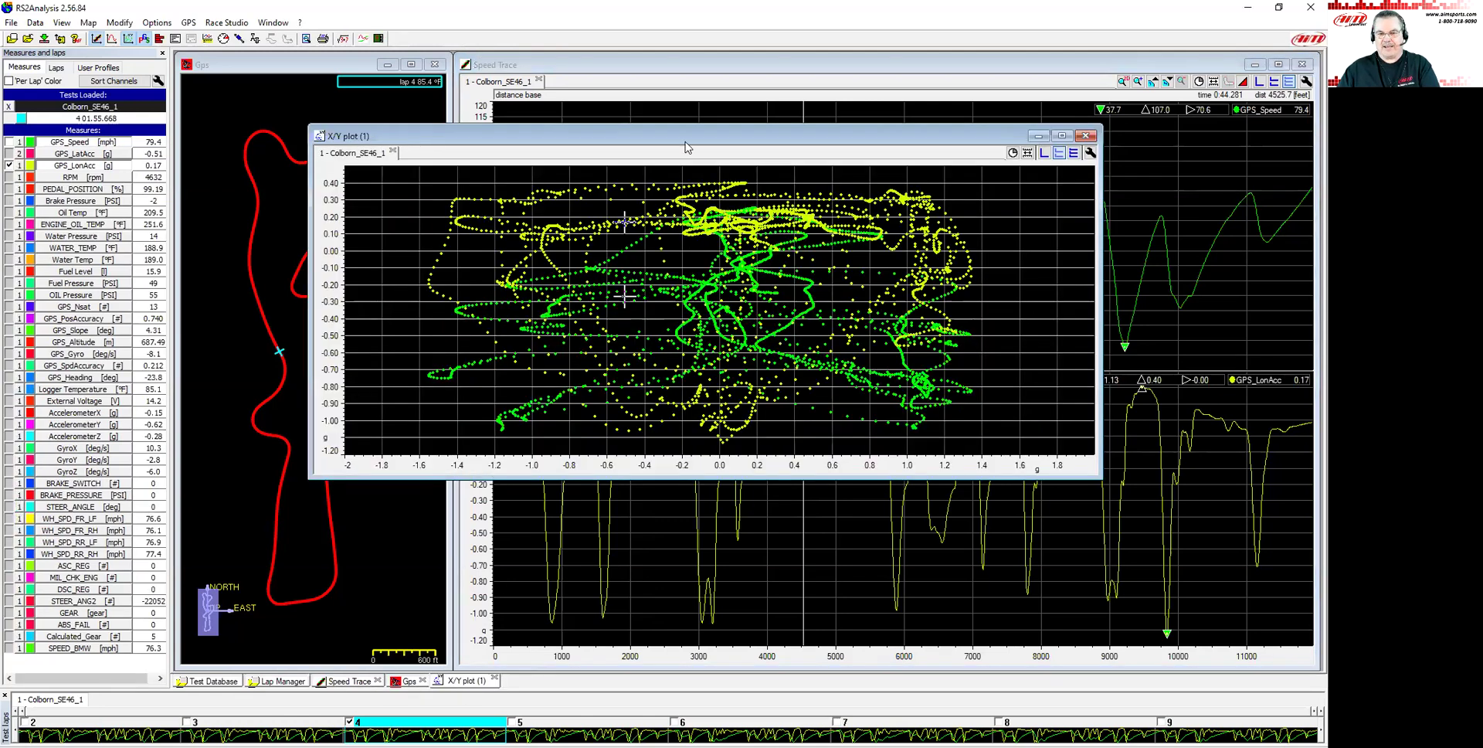
pyautogui.click(1122, 680)
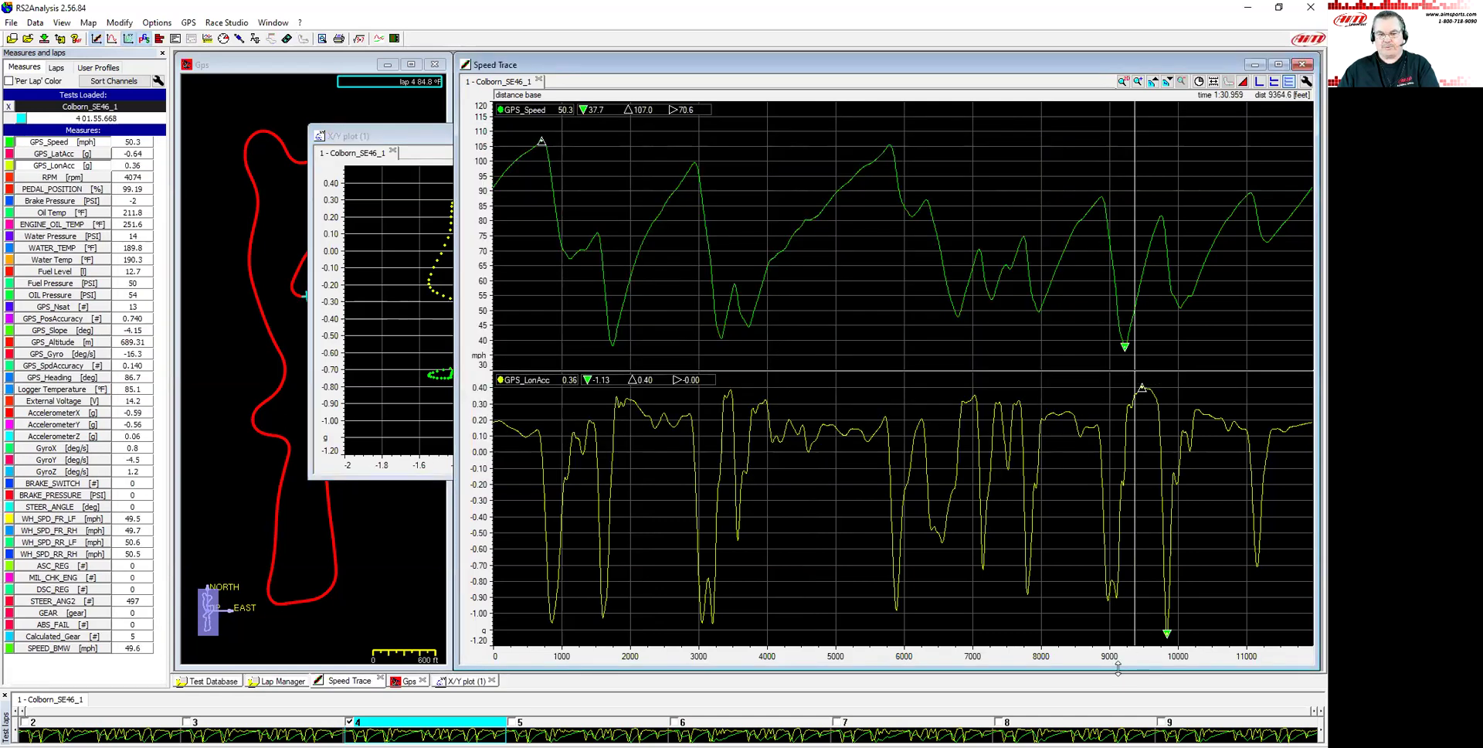
pyautogui.moveTo(1118, 668); pyautogui.dragTo(1117, 307)
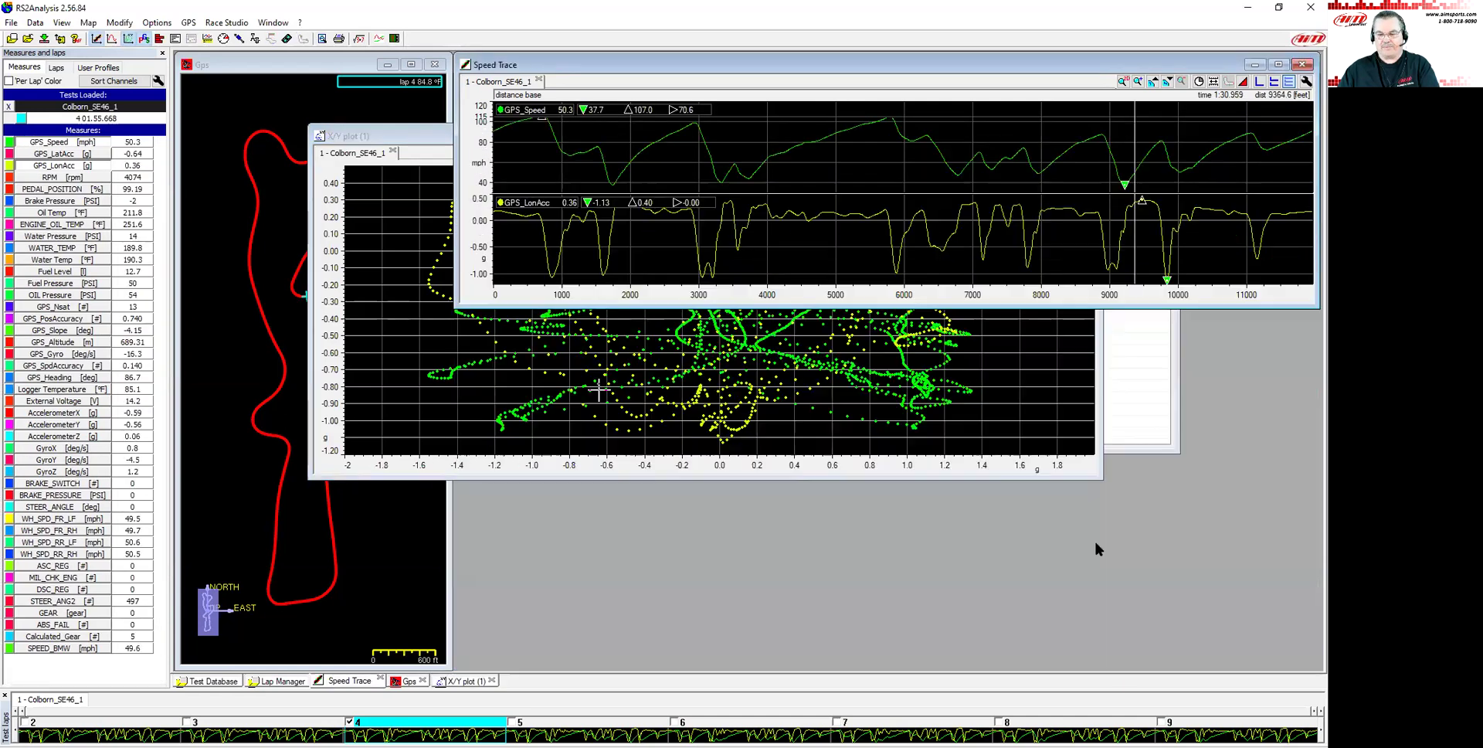
pyautogui.click(1101, 479)
pyautogui.moveTo(1286, 684); pyautogui.dragTo(1321, 669)
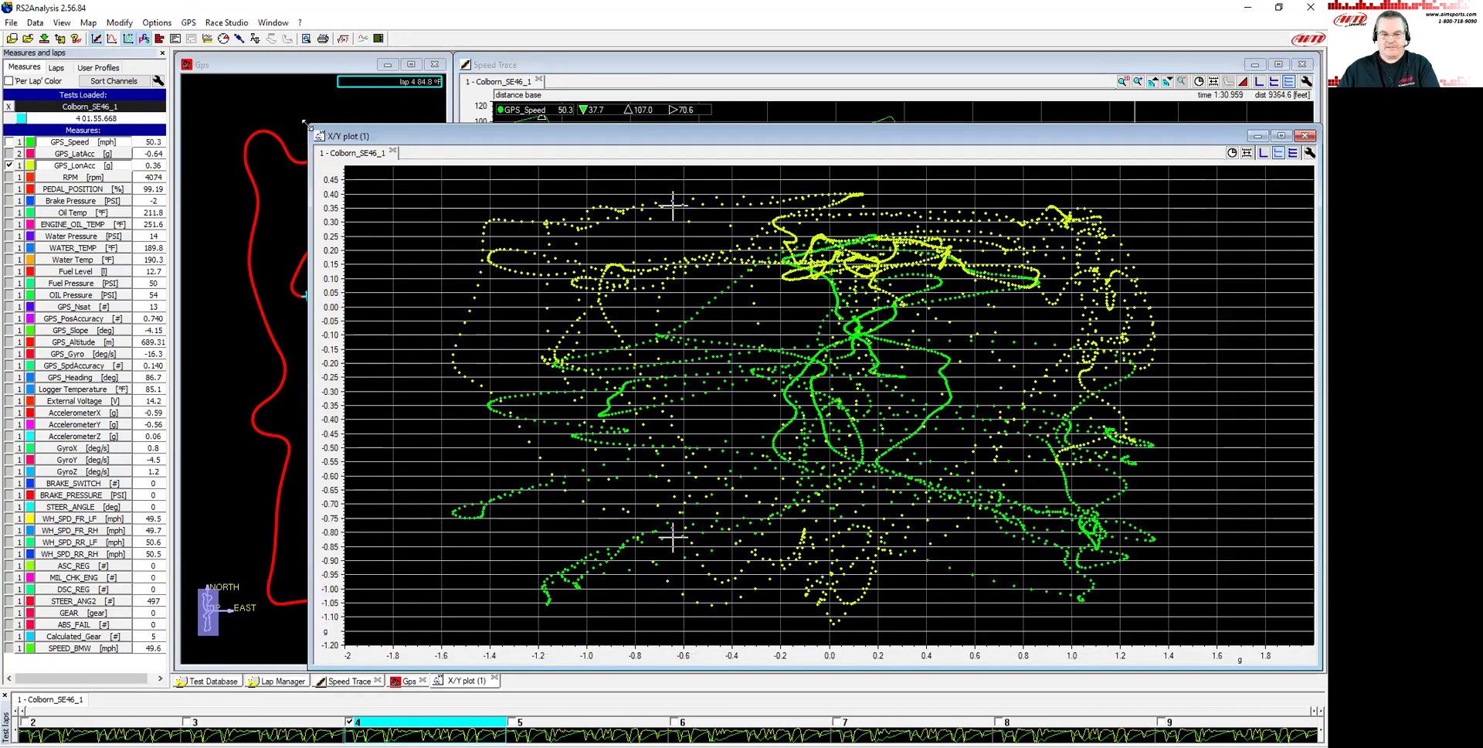
pyautogui.moveTo(304, 122); pyautogui.dragTo(457, 314)
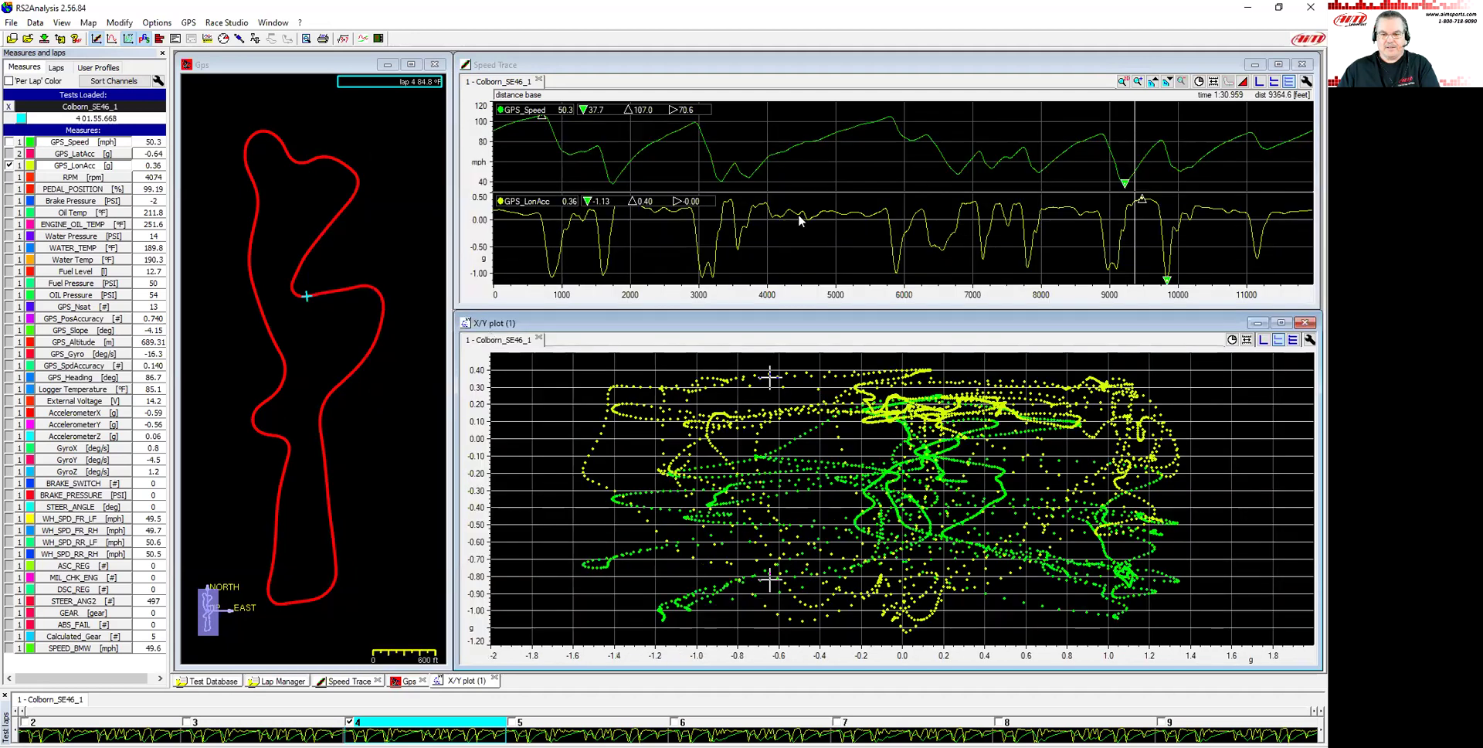
# - Remove GPS_LonAcc from the Speed Trace window and minimise the first X/Y plot window
pyautogui.click(834, 232)
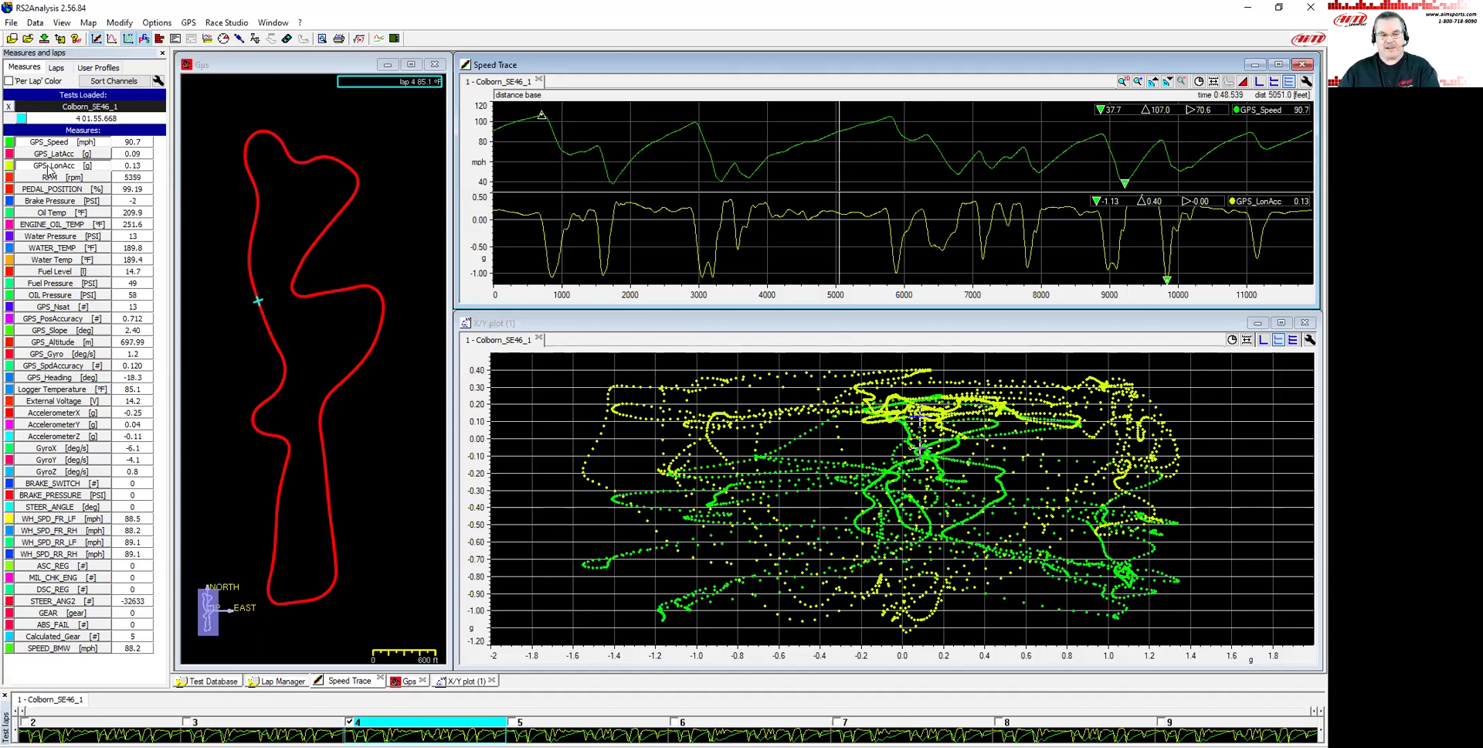
pyautogui.click(51, 166)
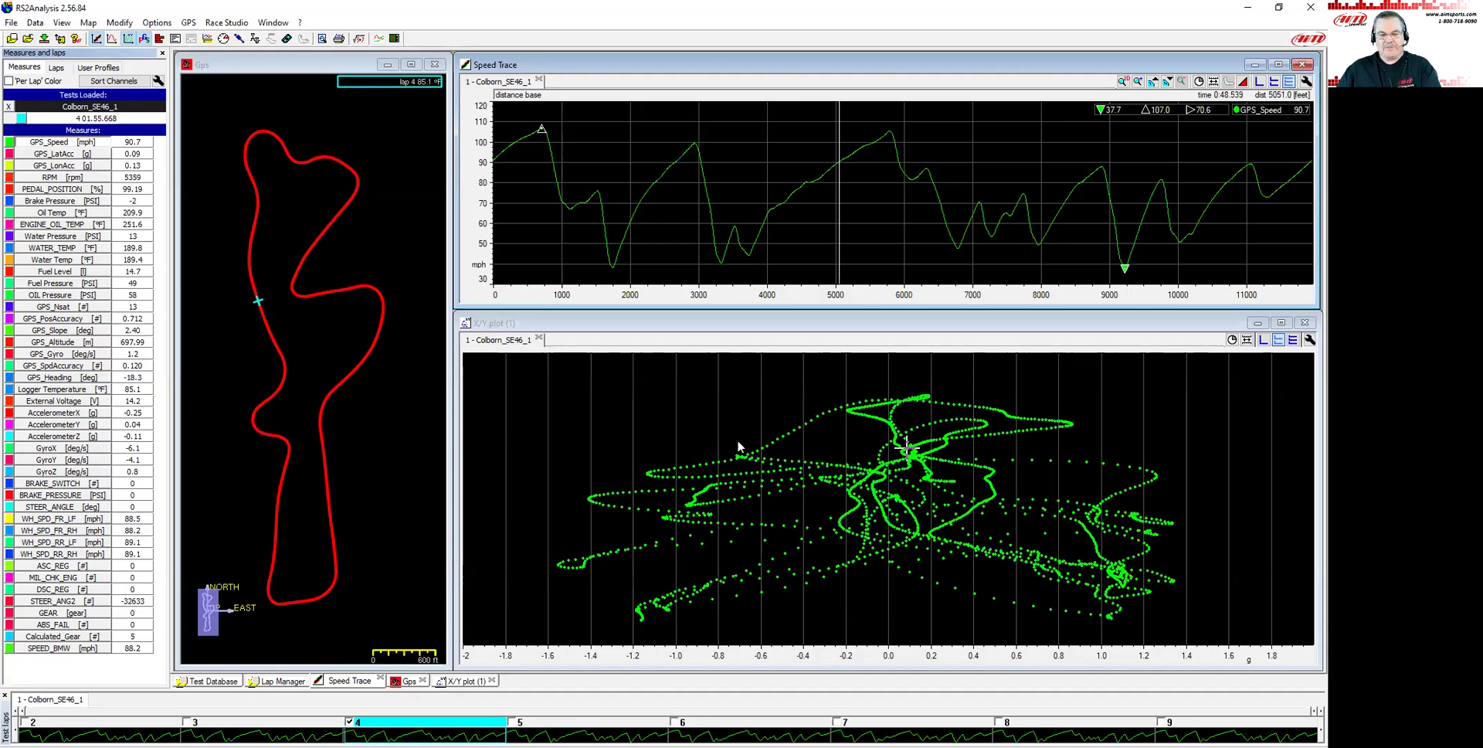
pyautogui.click(1258, 323)
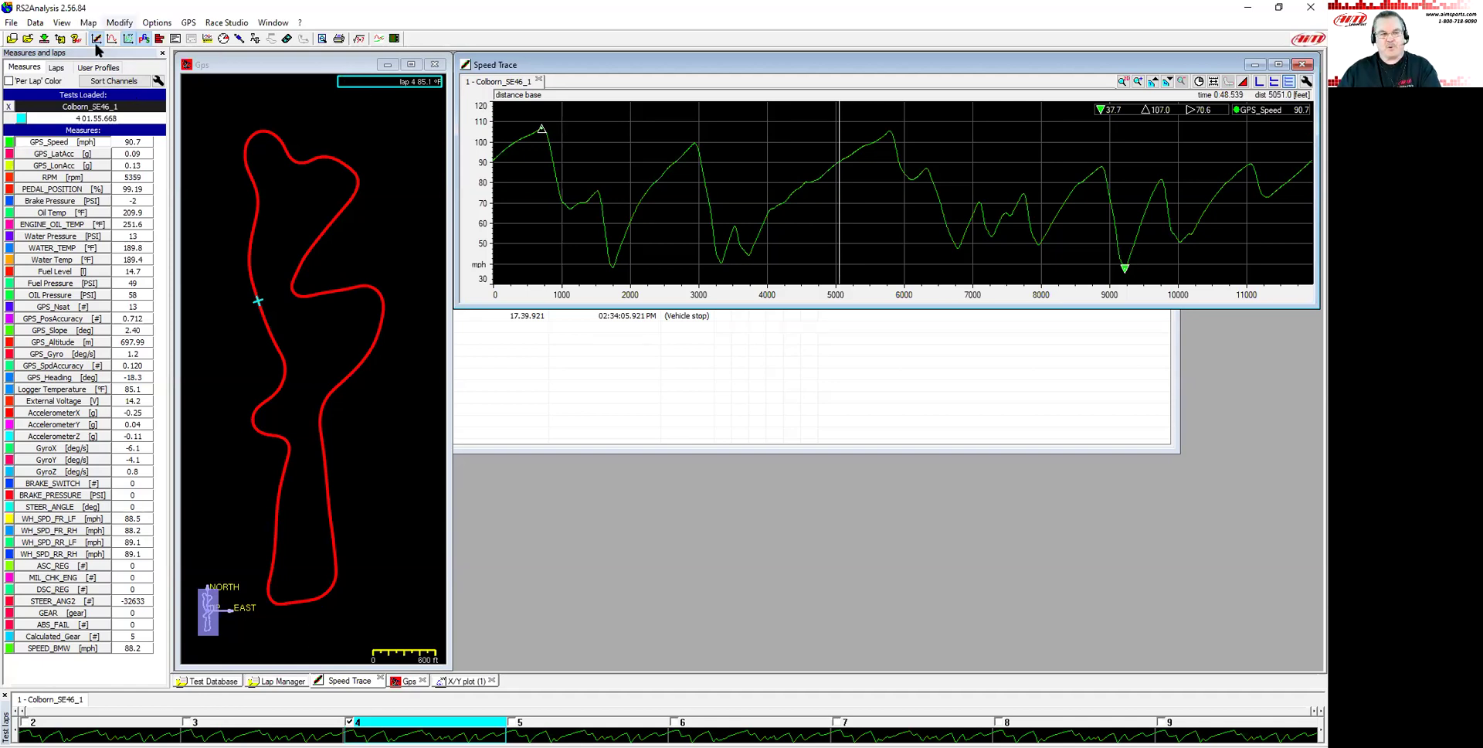
# - Add a new X/Y plot window named "Friction Circle" through the multiview settings
pyautogui.click(128, 39)
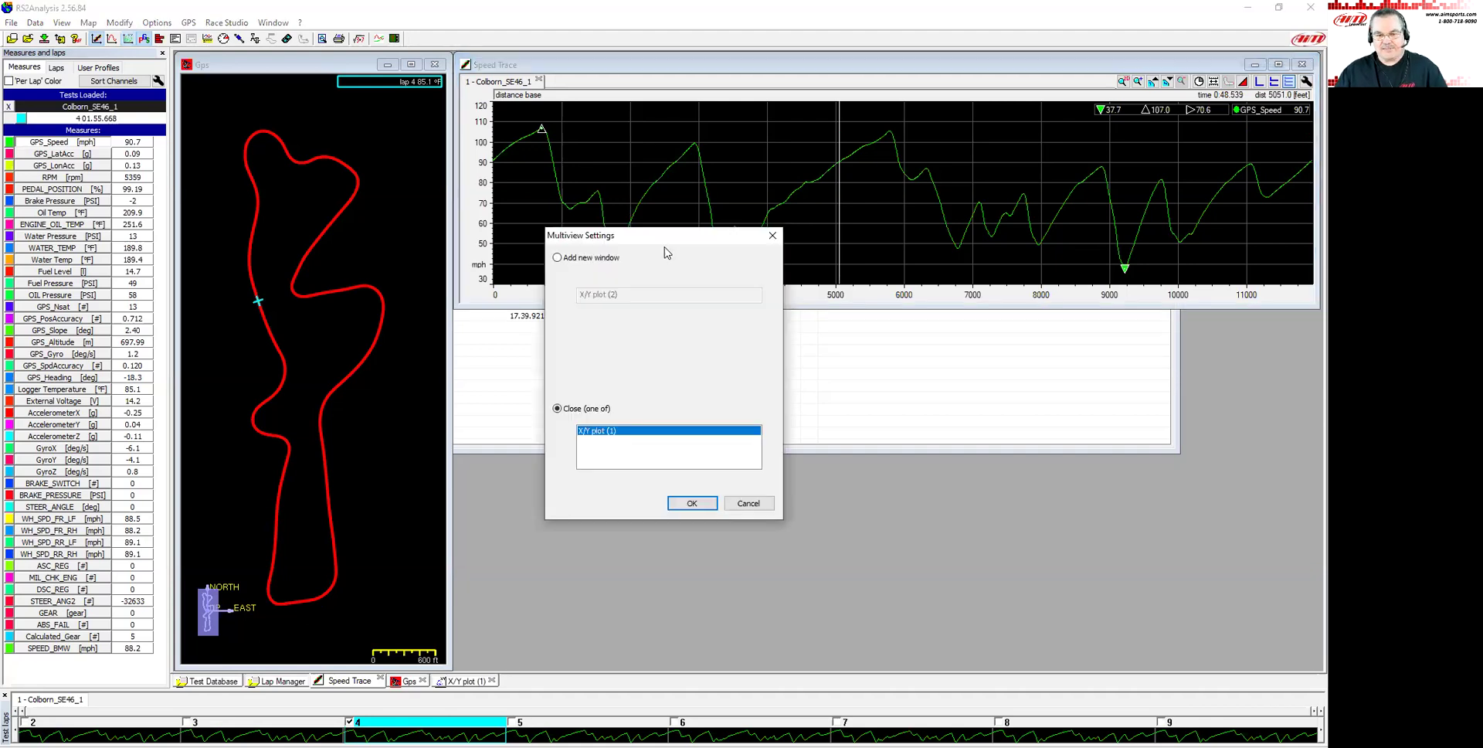
pyautogui.moveTo(666, 238); pyautogui.dragTo(750, 281)
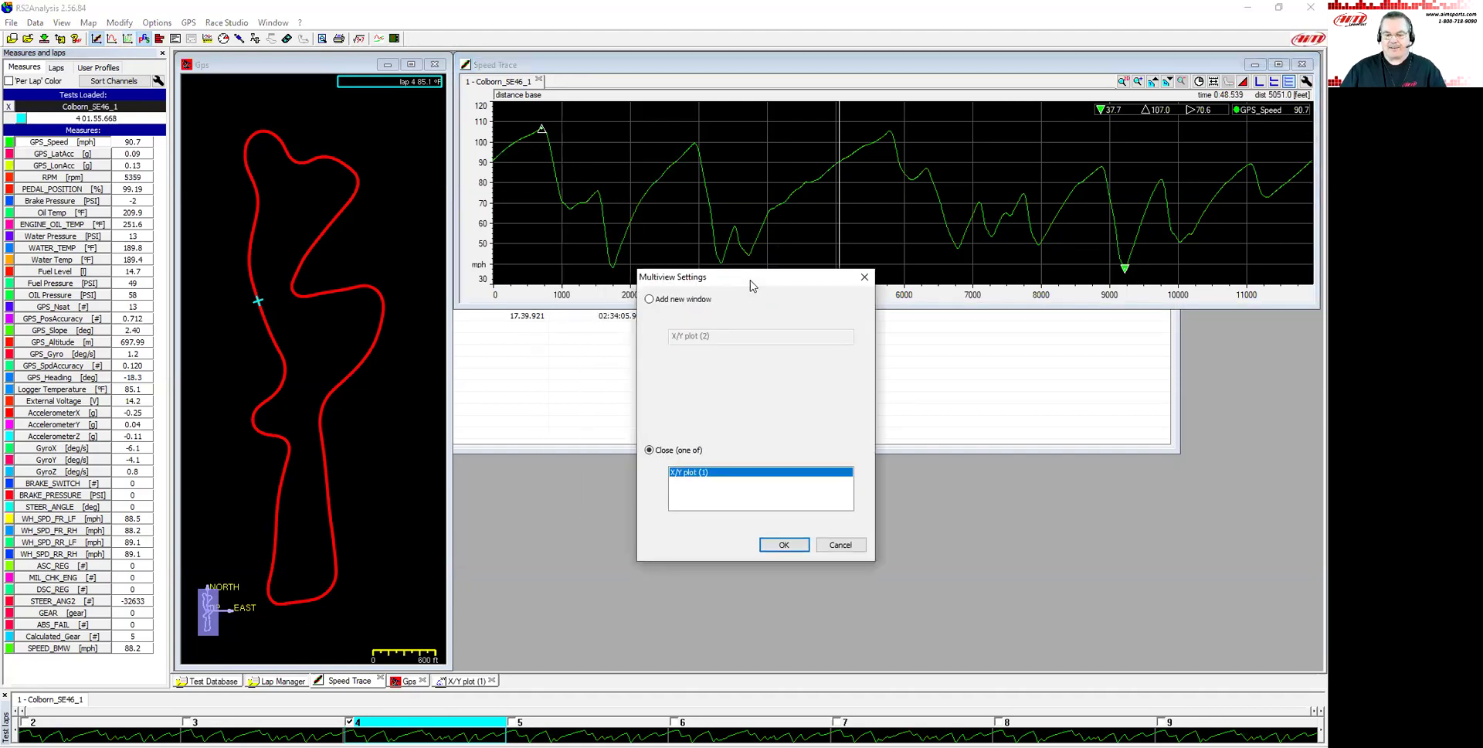
pyautogui.click(711, 473)
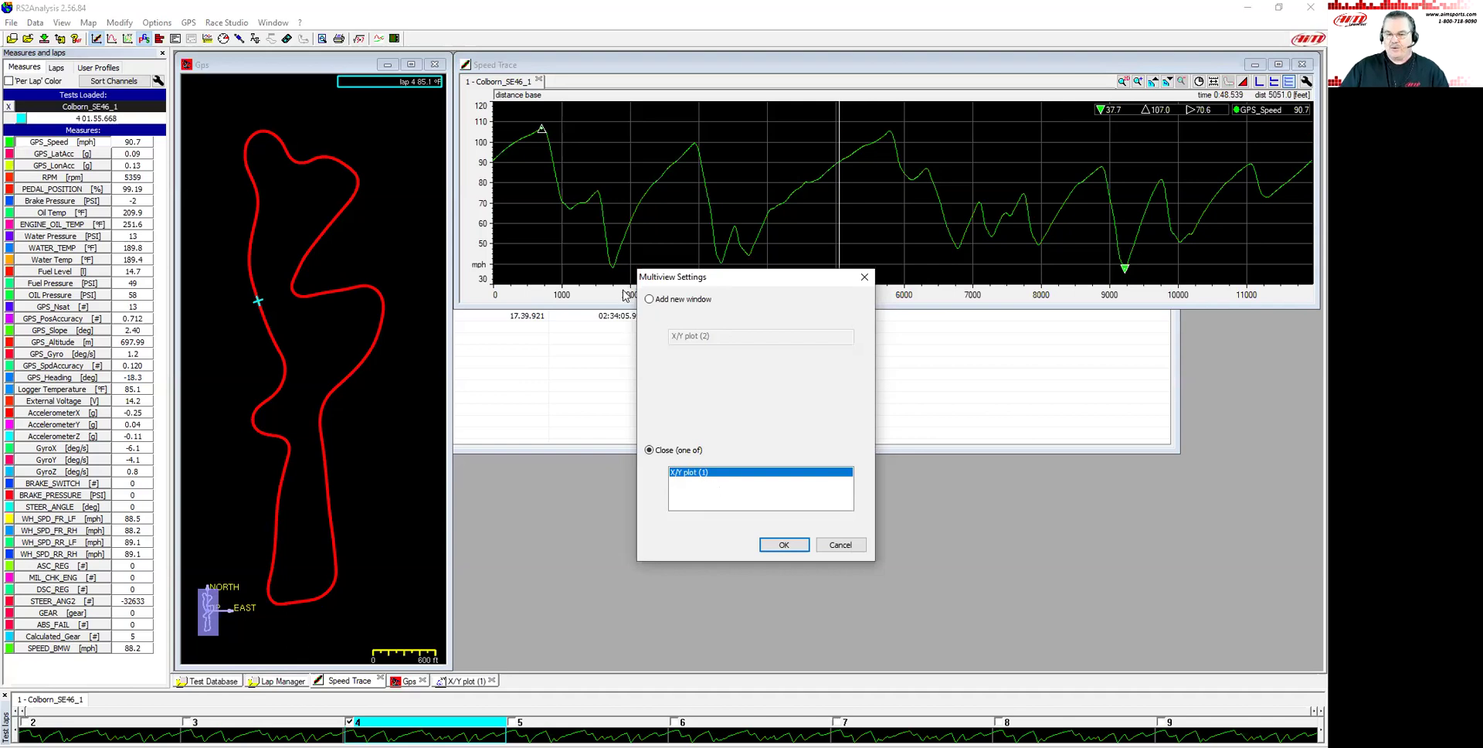
pyautogui.click(649, 299)
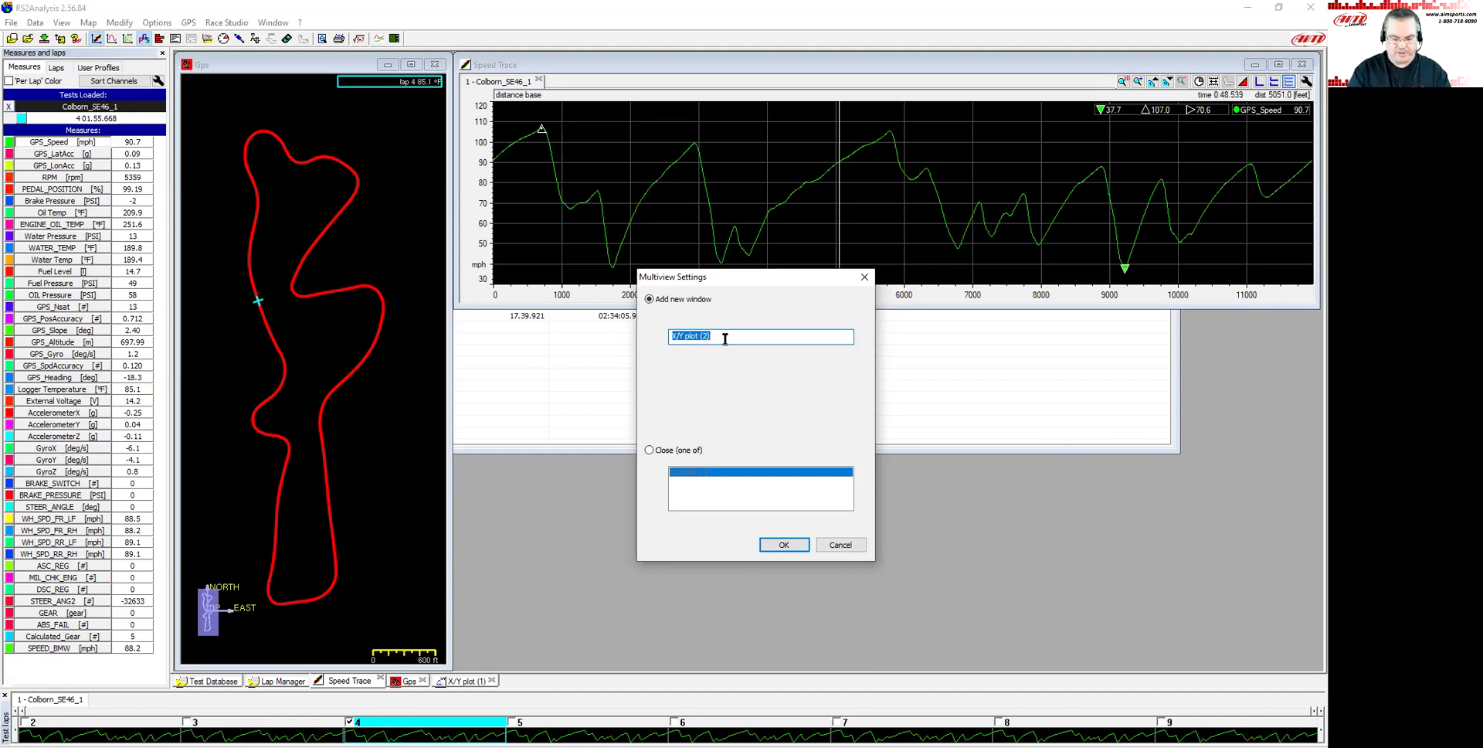
pyautogui.write('Friction Ci')
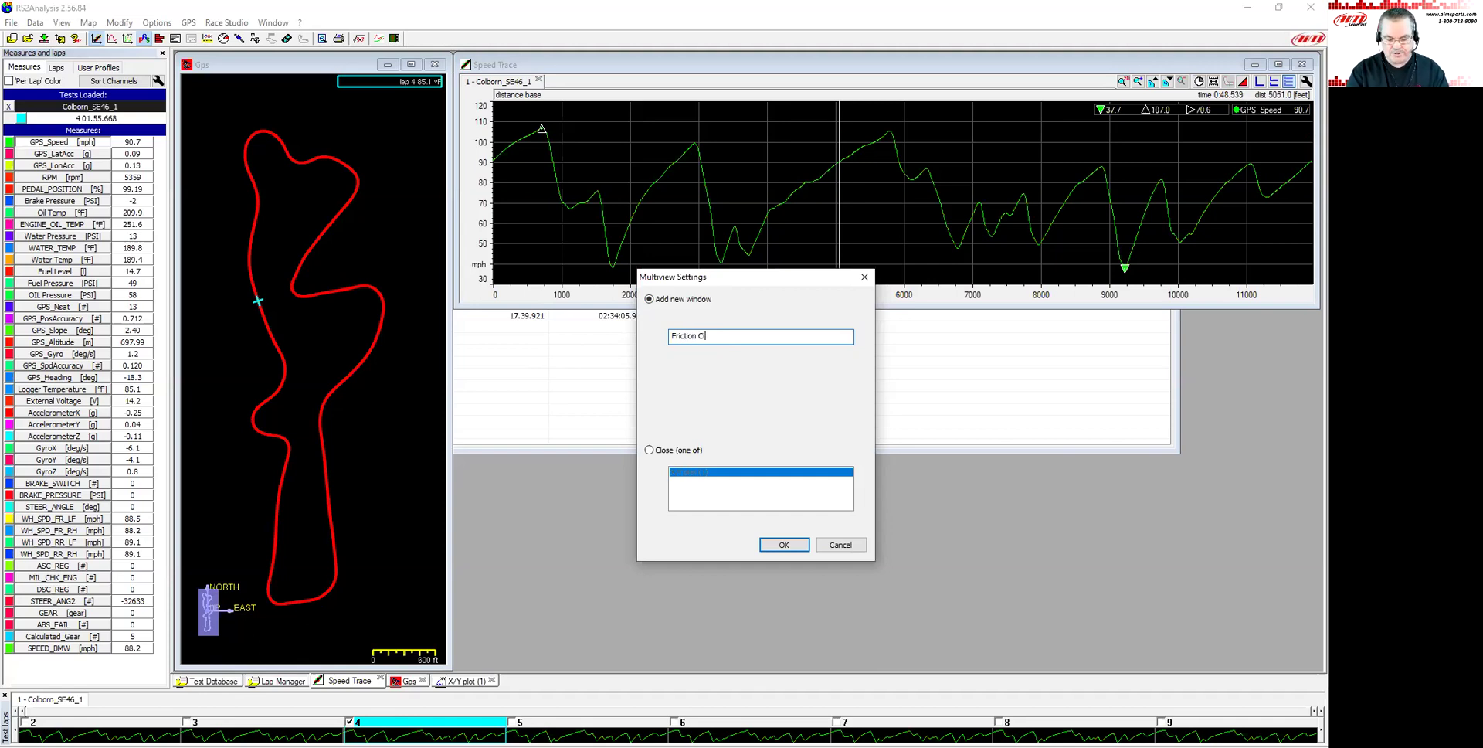
pyautogui.write('rcle')
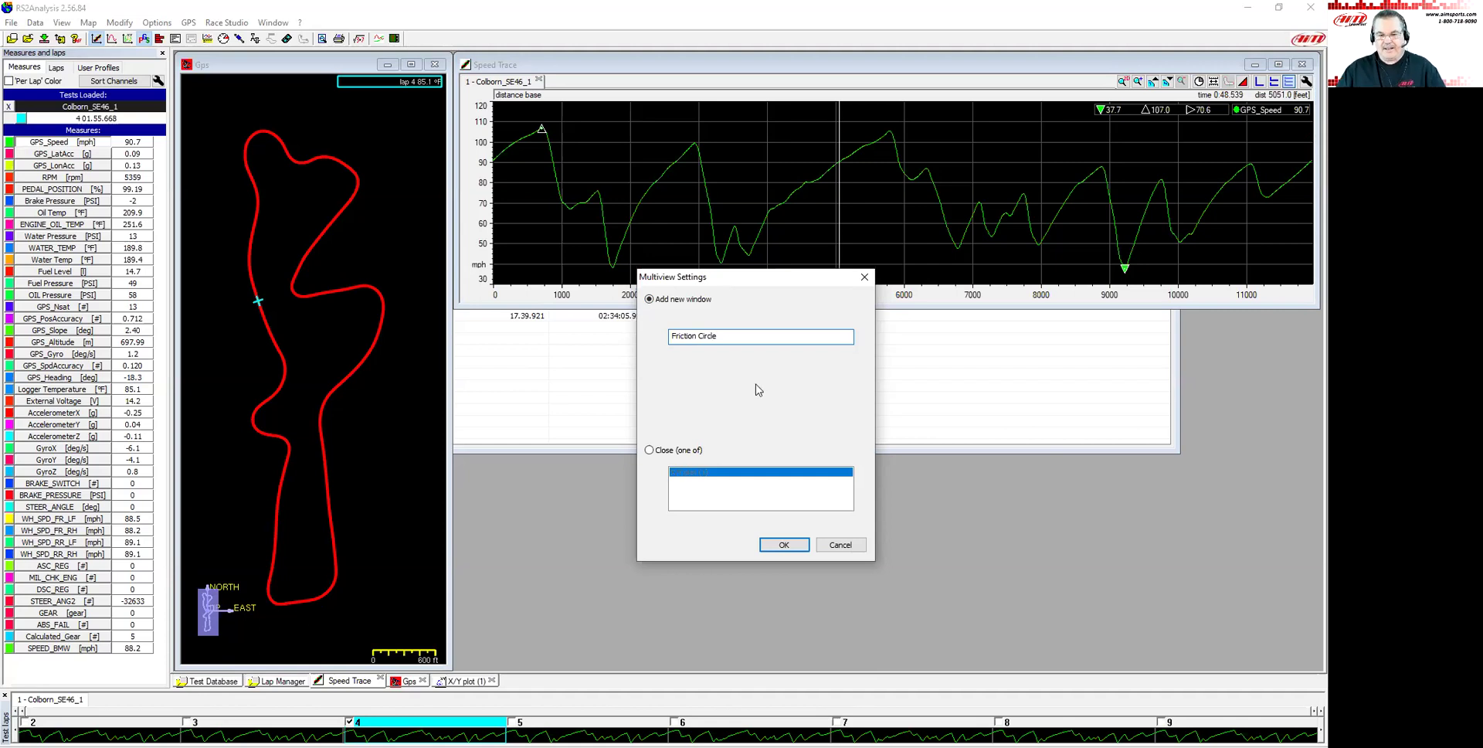
pyautogui.click(784, 545)
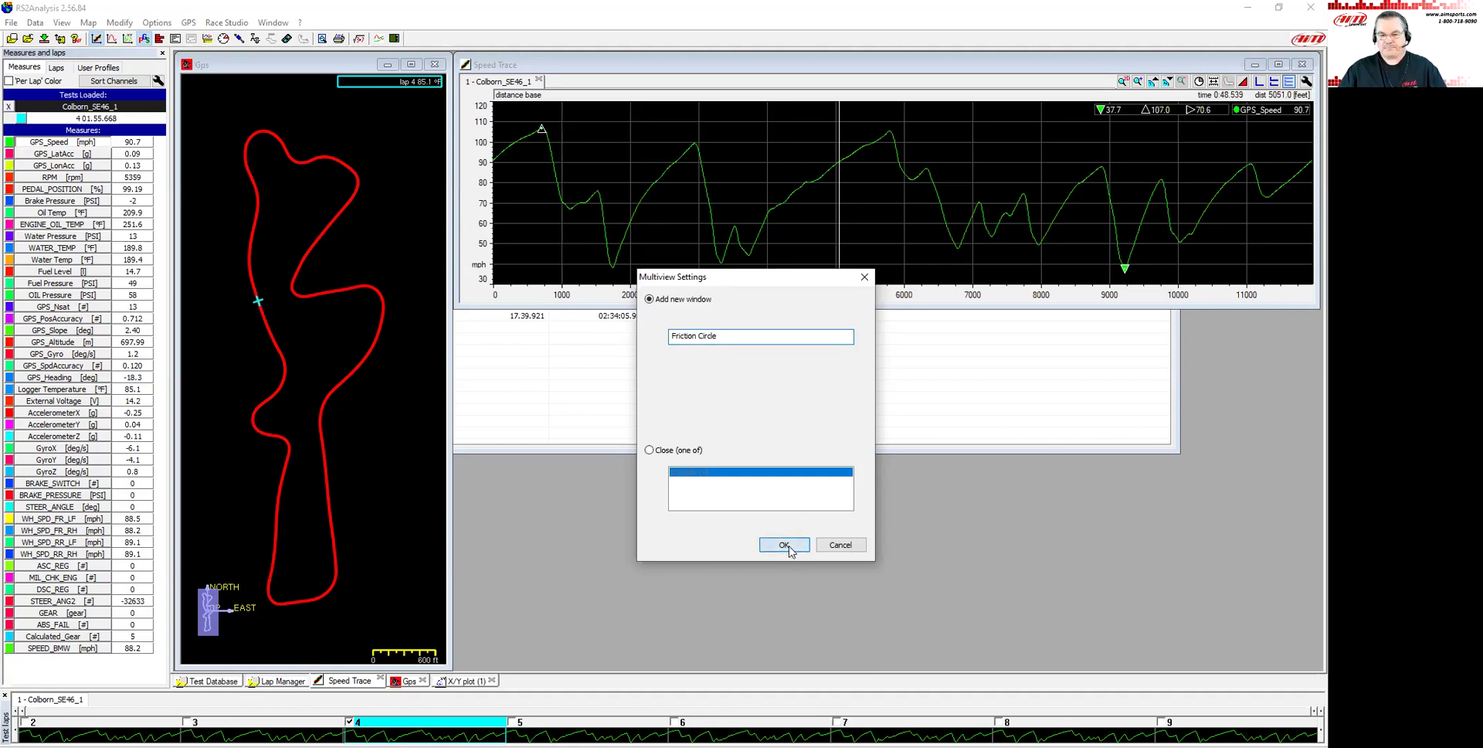
# - Move and resize the Friction Circle window to fill the space beneath the Speed Trace, beside the GPS map
pyautogui.moveTo(648, 144); pyautogui.dragTo(731, 174)
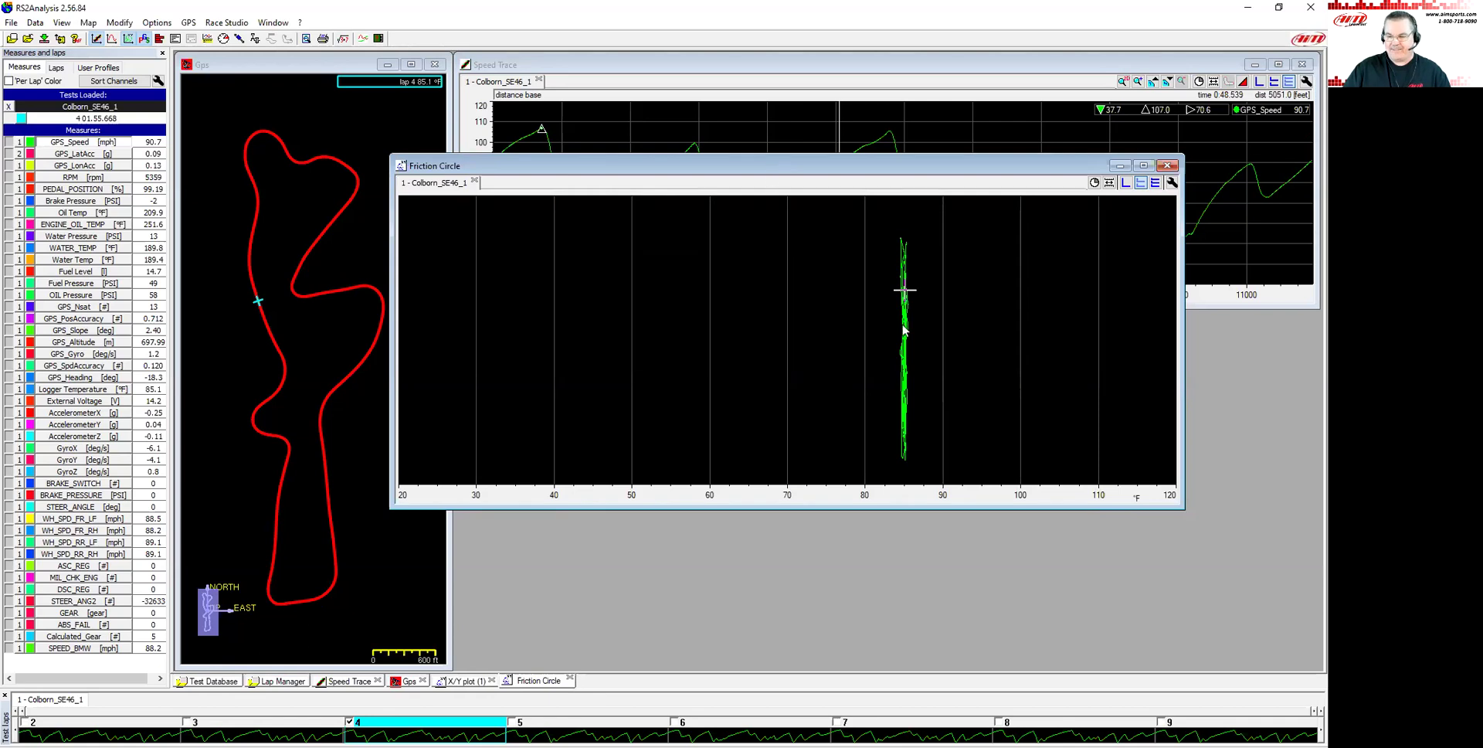
pyautogui.moveTo(770, 177); pyautogui.dragTo(912, 340)
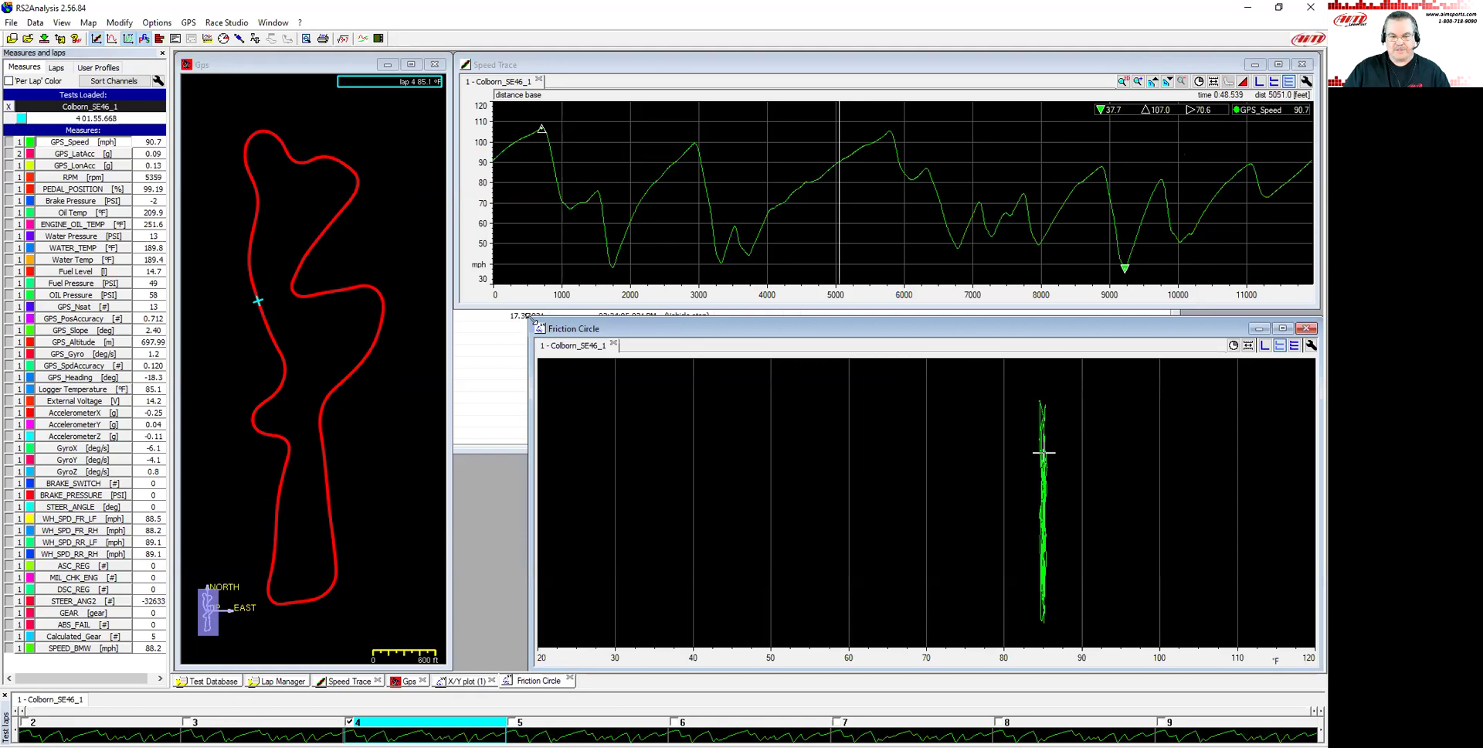
pyautogui.moveTo(531, 319); pyautogui.dragTo(456, 315)
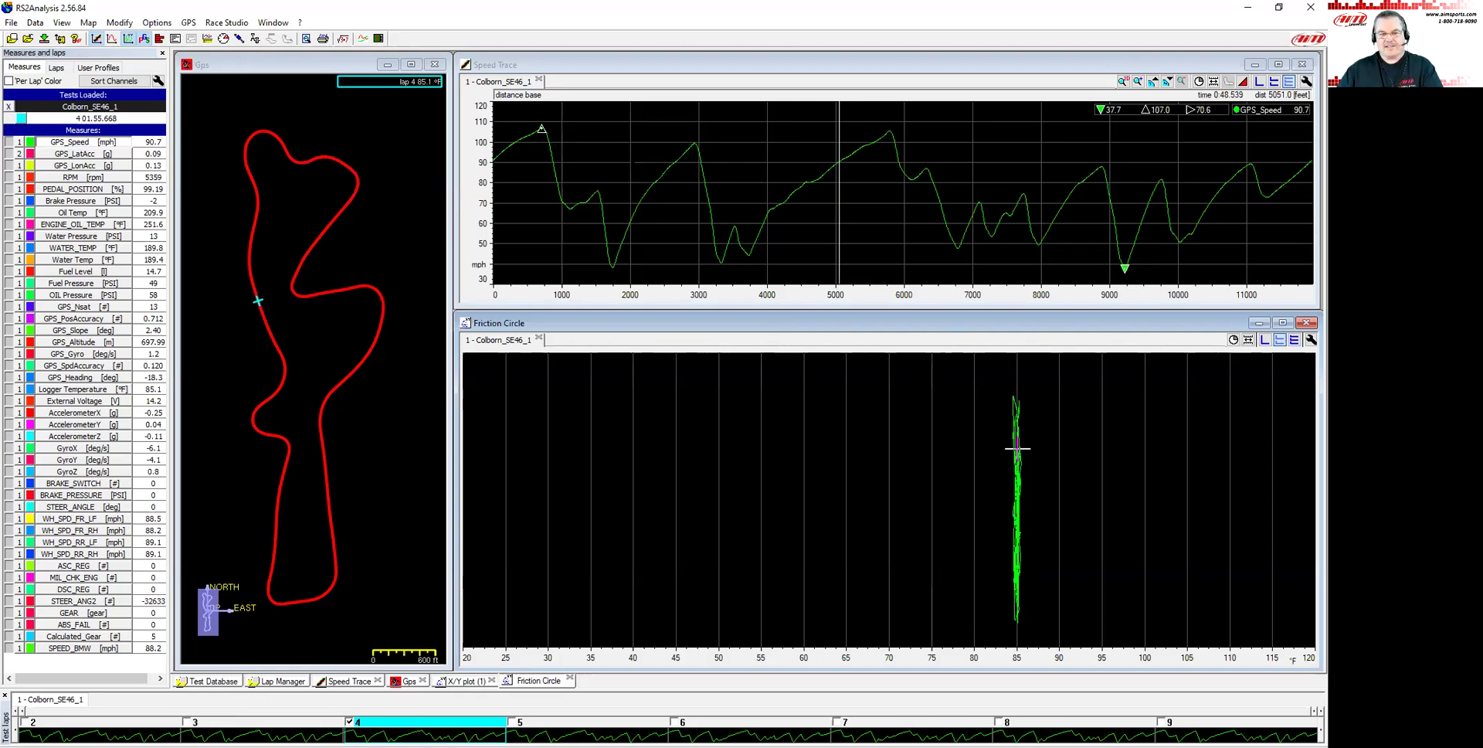
# - Place the Speed Trace cursor at several points between about 2690 and 4120 feet, and compare the channel selections of both windows
pyautogui.click(775, 147)
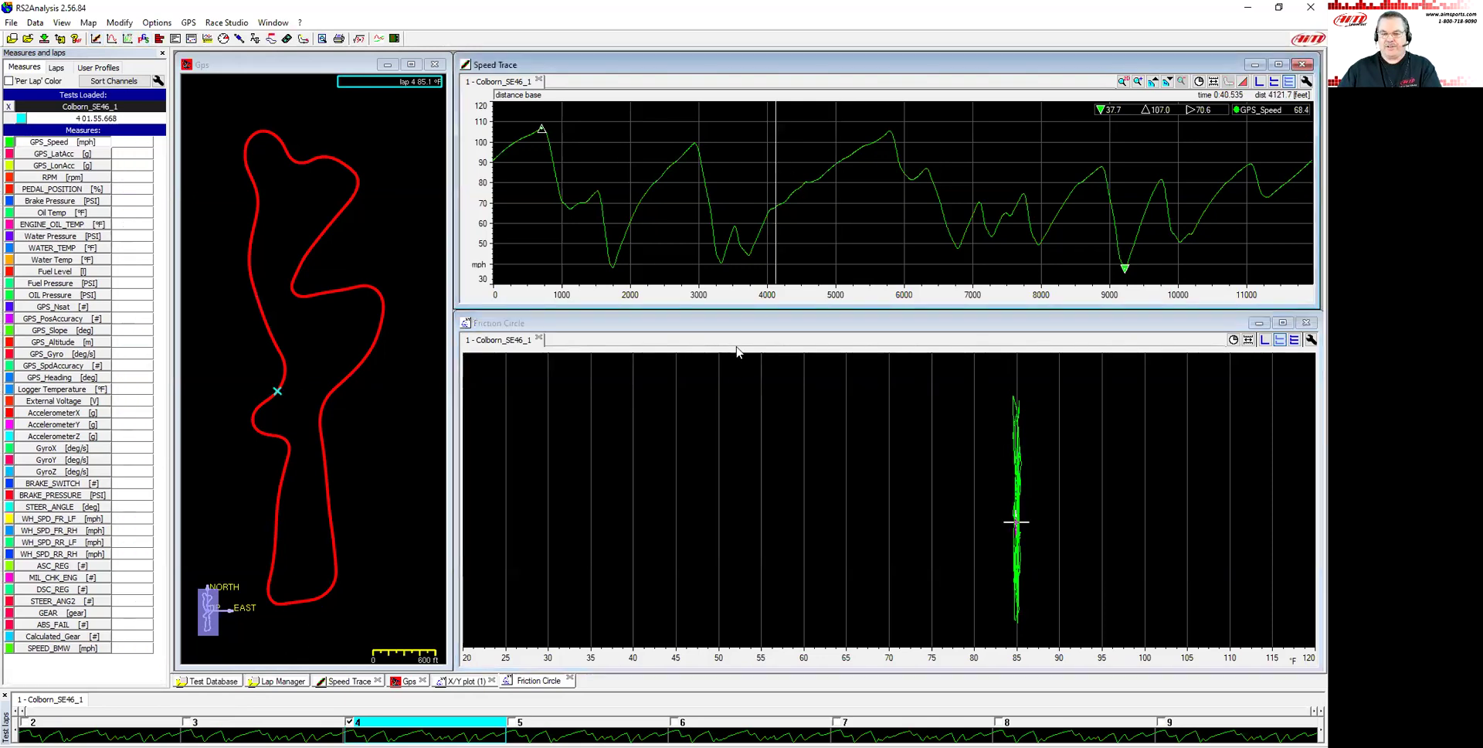
pyautogui.click(749, 196)
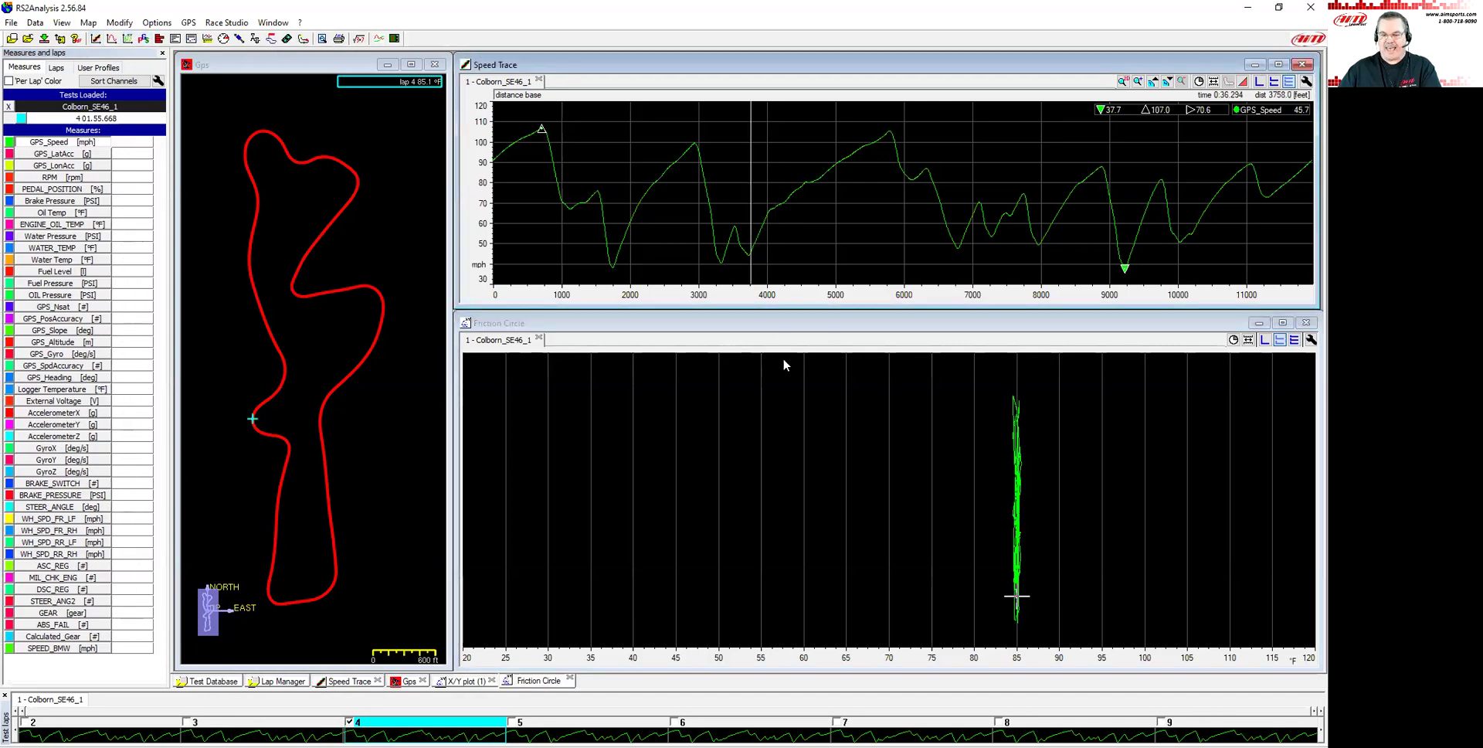
pyautogui.click(765, 240)
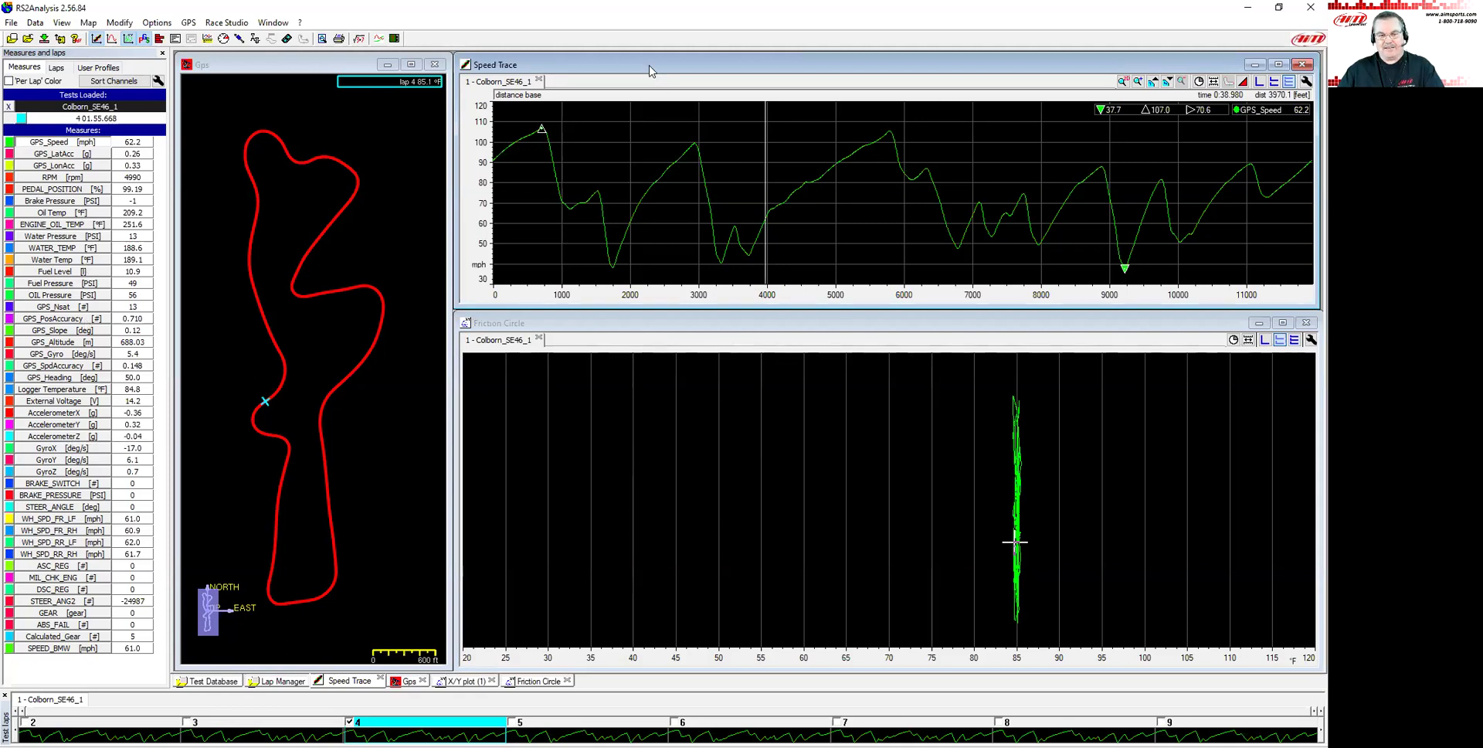
pyautogui.click(631, 324)
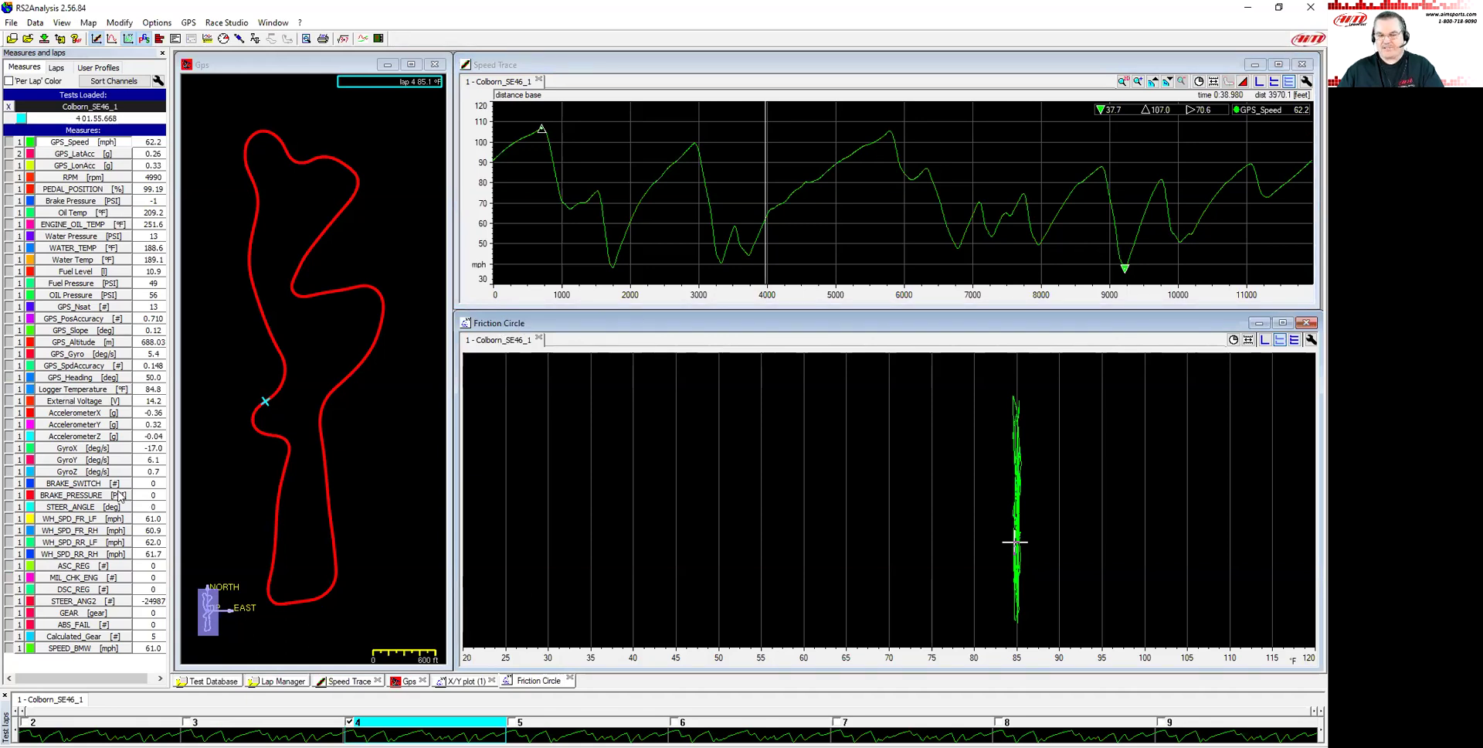
pyautogui.click(677, 108)
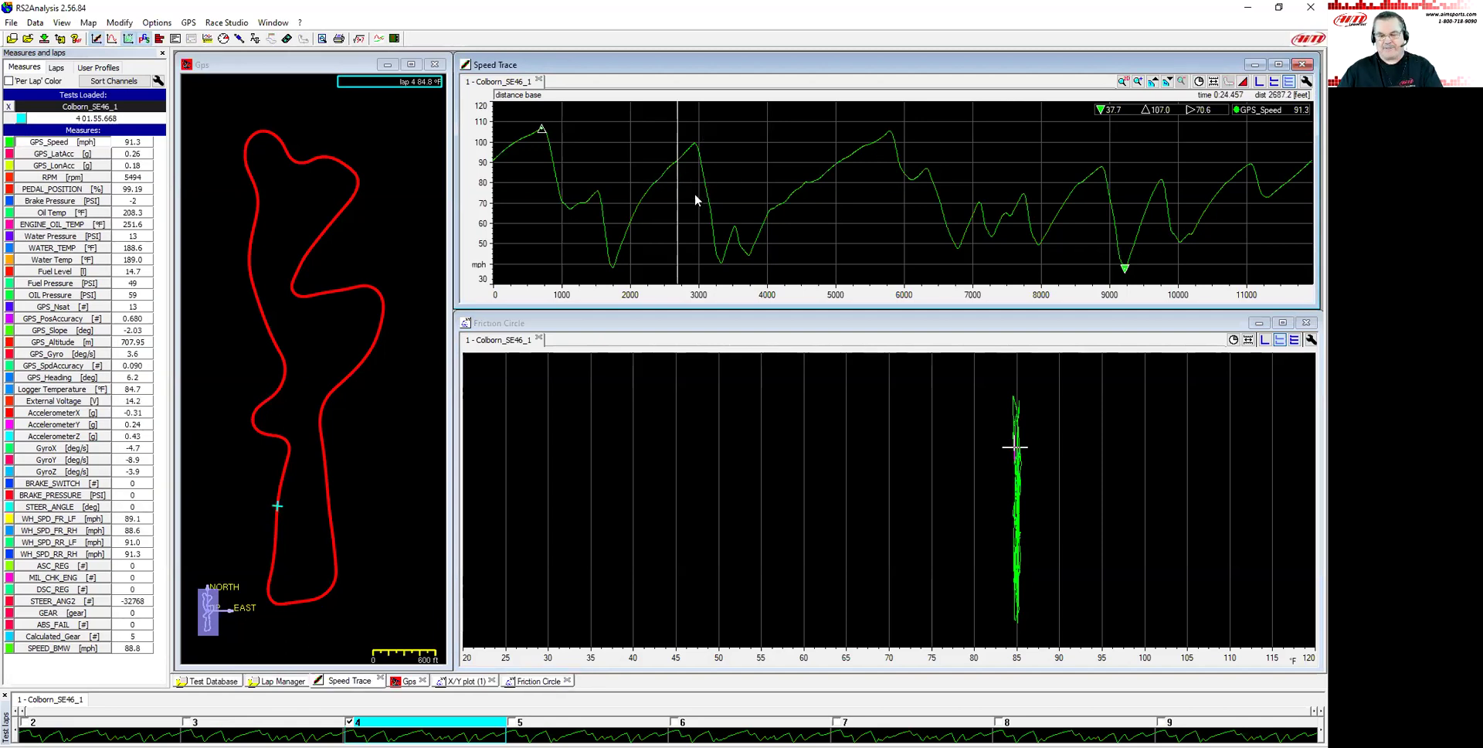
# - Show GPS_LonAcc instead of GPS_Speed in the Friction Circle window
pyautogui.click(688, 394)
pyautogui.moveTo(81, 165); pyautogui.dragTo(492, 486)
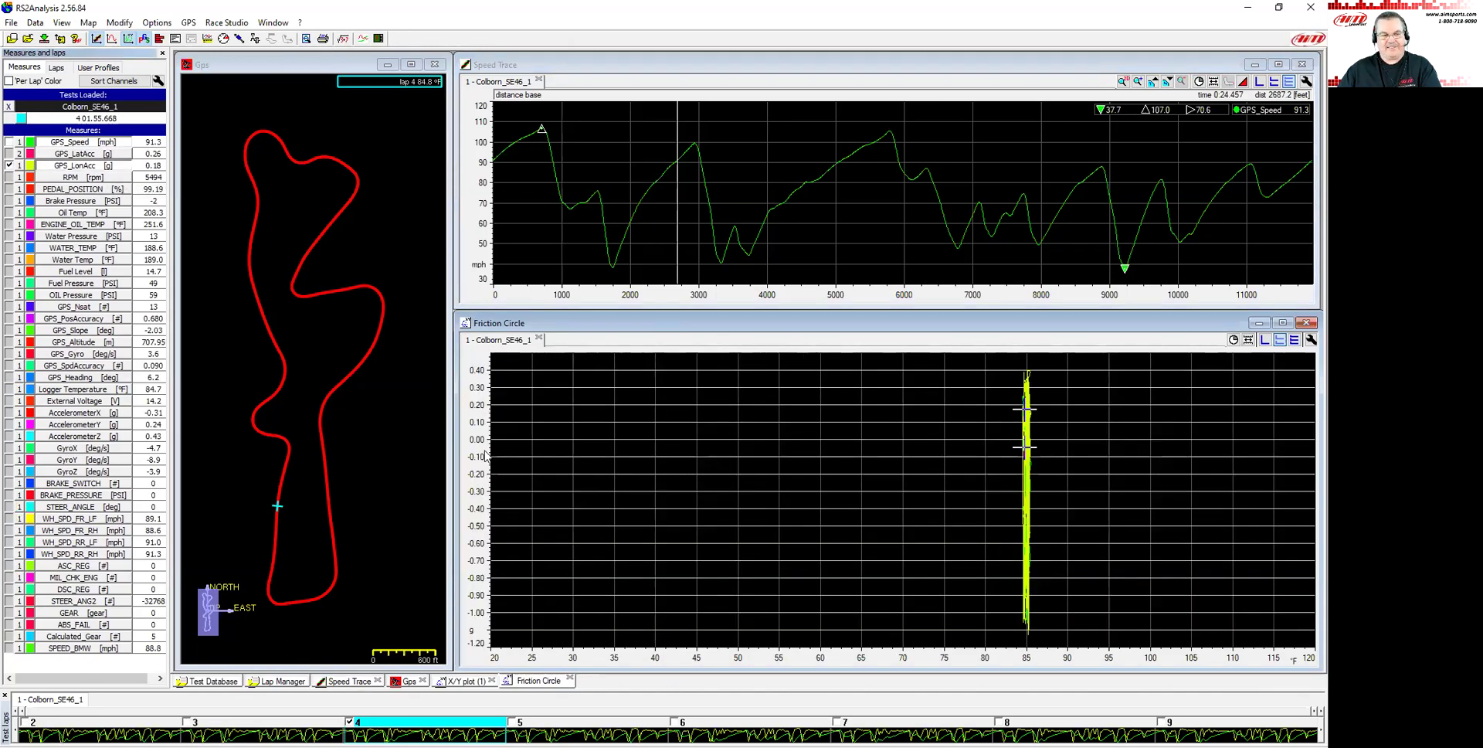
pyautogui.click(90, 145)
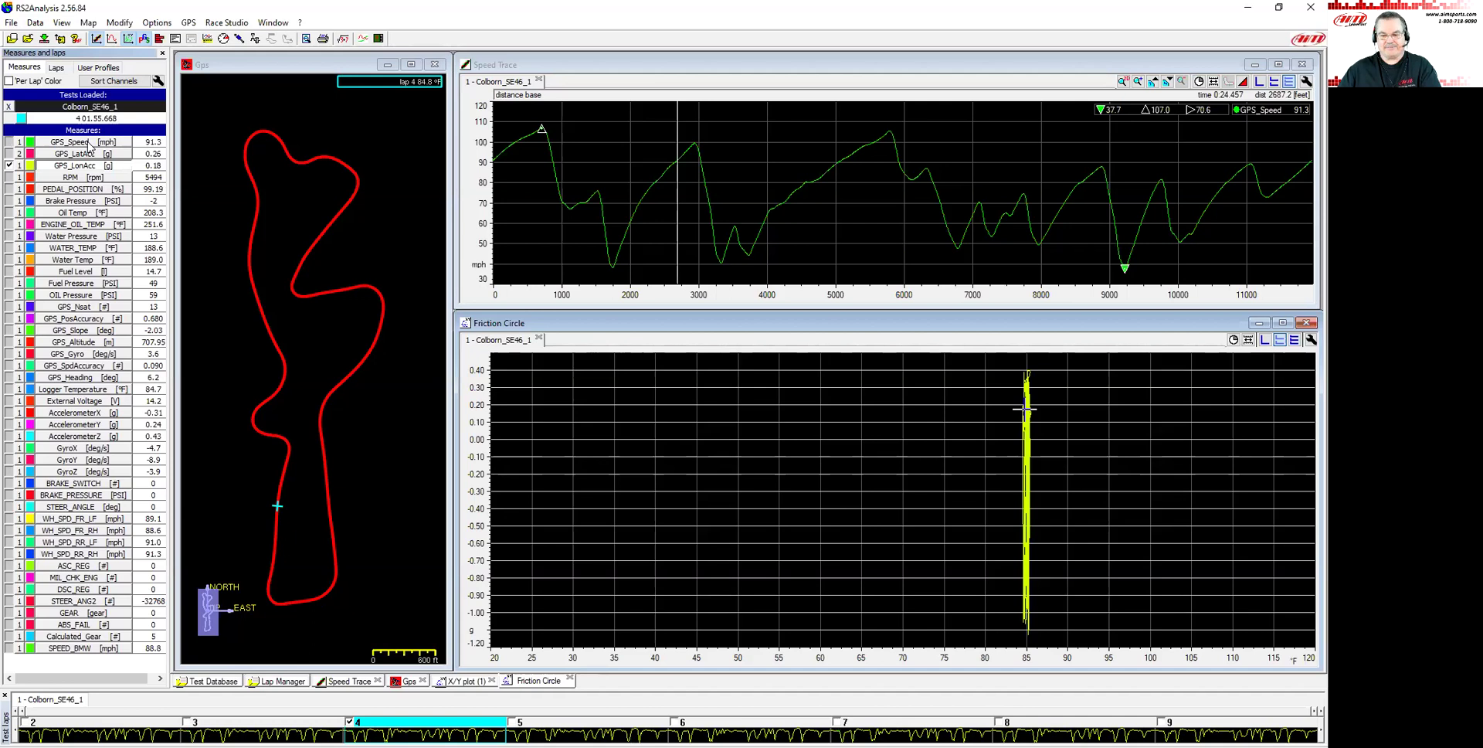
# - Set the Friction Circle's horizontal axis to GPS_LatAcc, draw it as dots of size 2, and apply the setup
pyautogui.click(1310, 341)
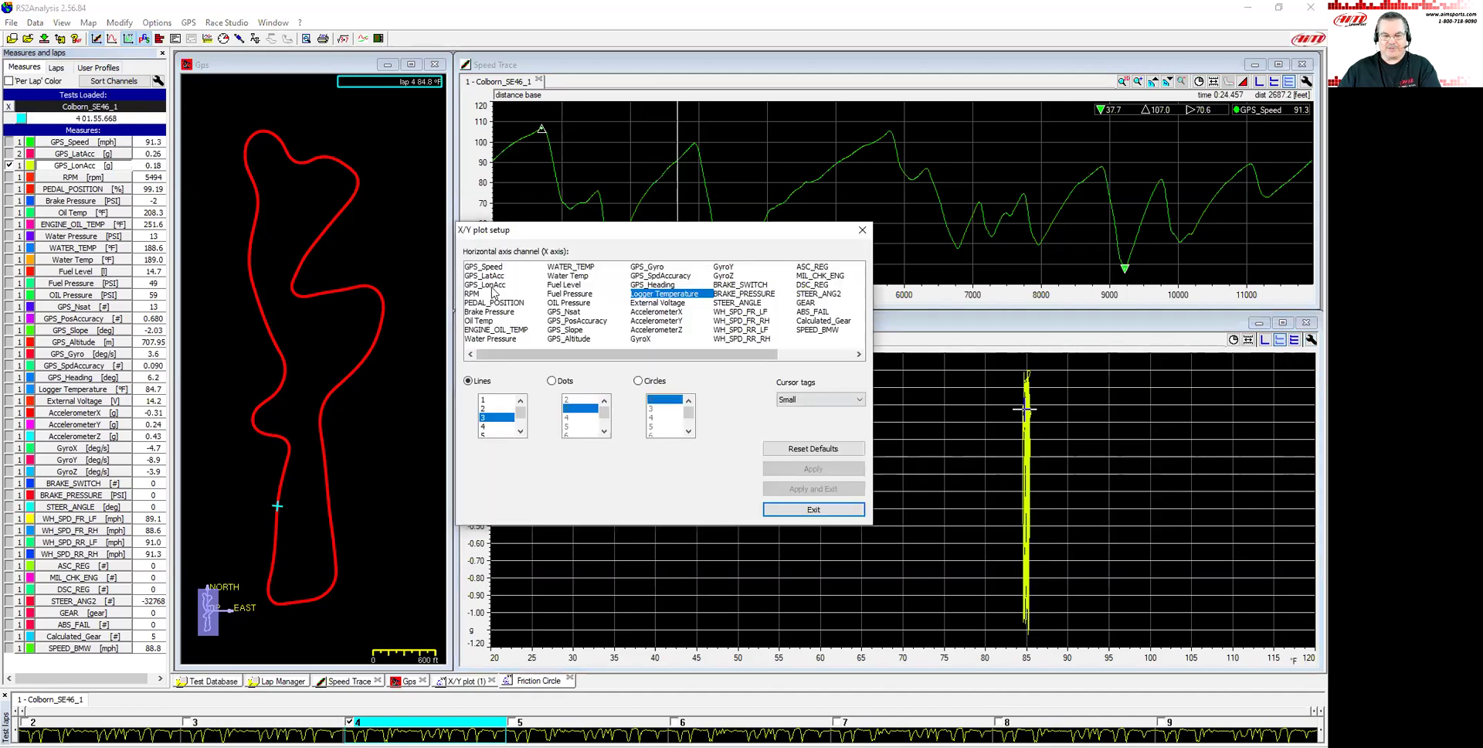
pyautogui.click(486, 276)
pyautogui.click(552, 381)
pyautogui.click(581, 400)
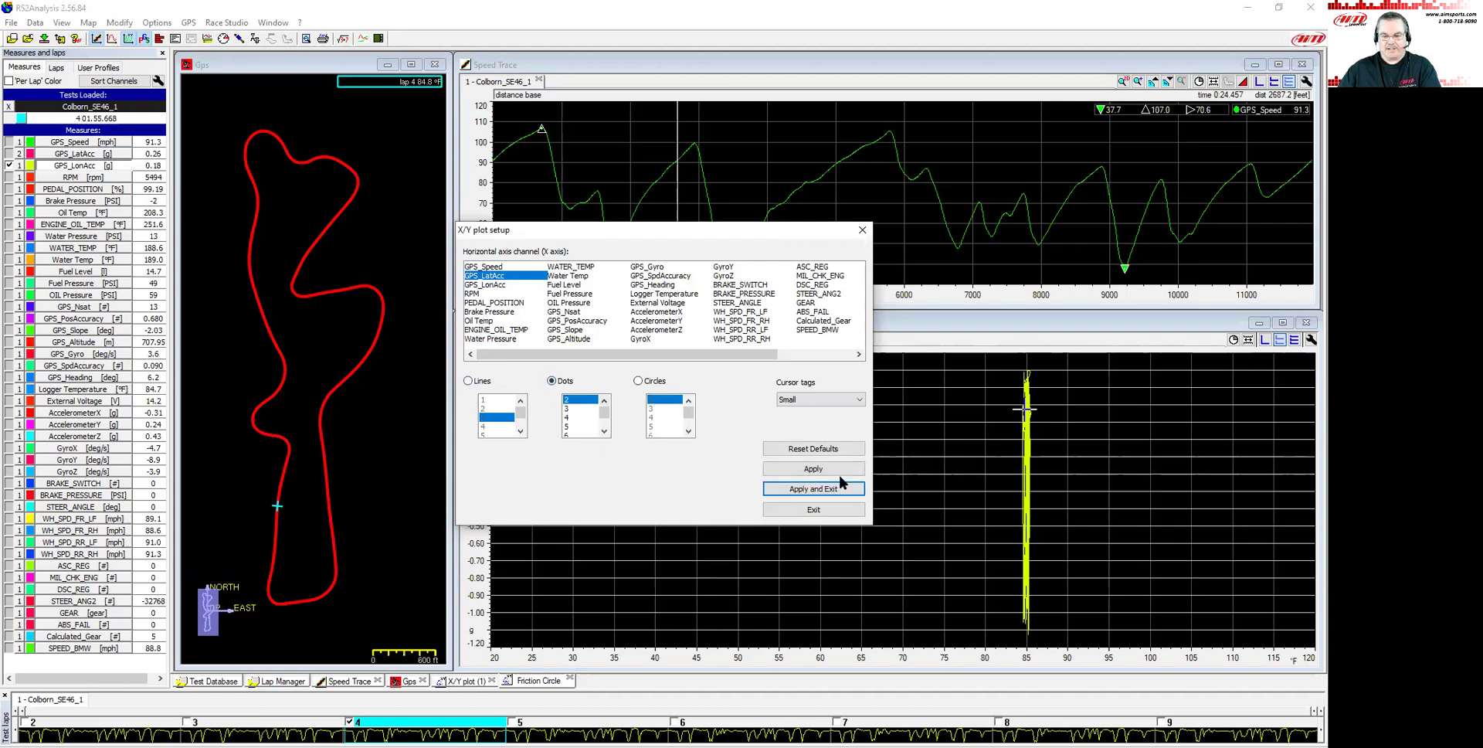
pyautogui.click(841, 486)
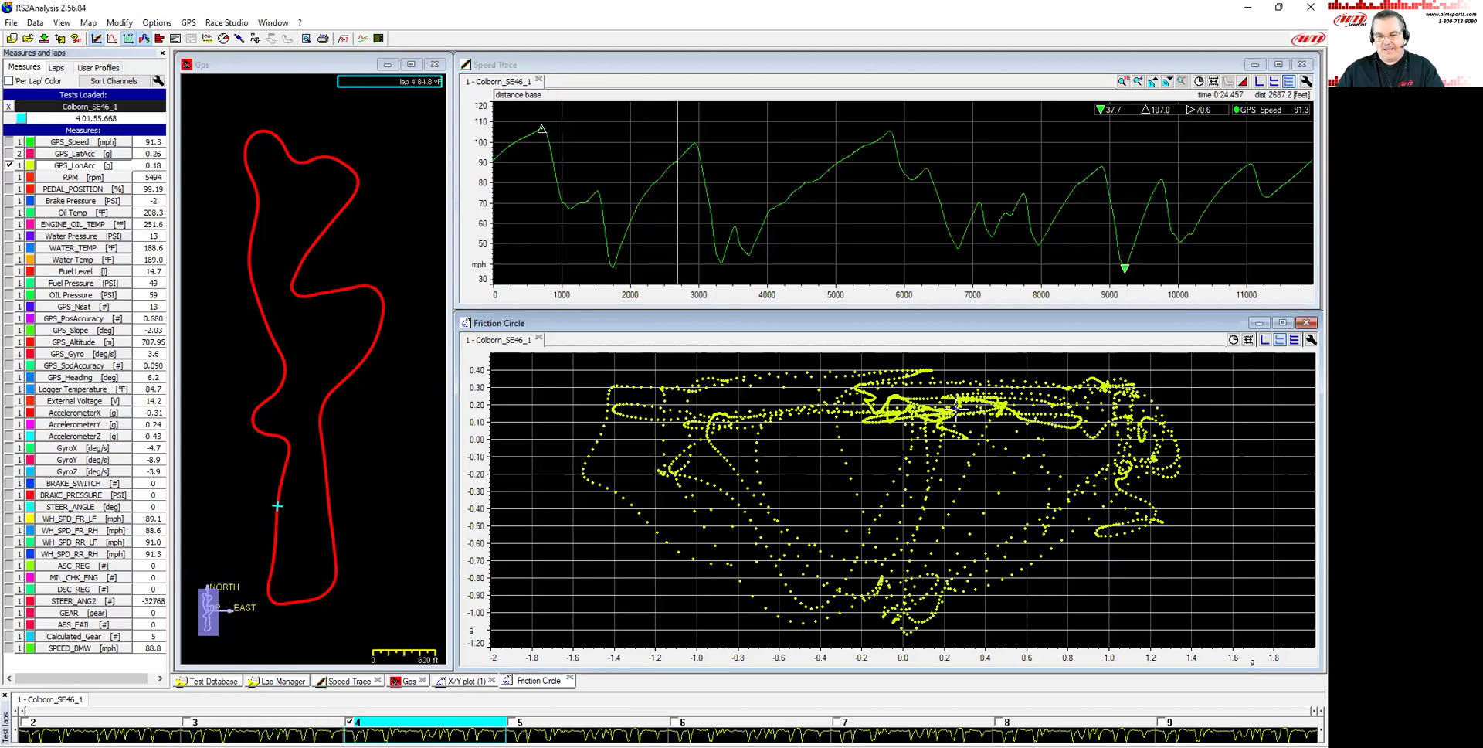
# - Add RPM to the Speed Trace window, place its cursor at about 4860 feet, and return to the Friction Circle window
pyautogui.click(648, 206)
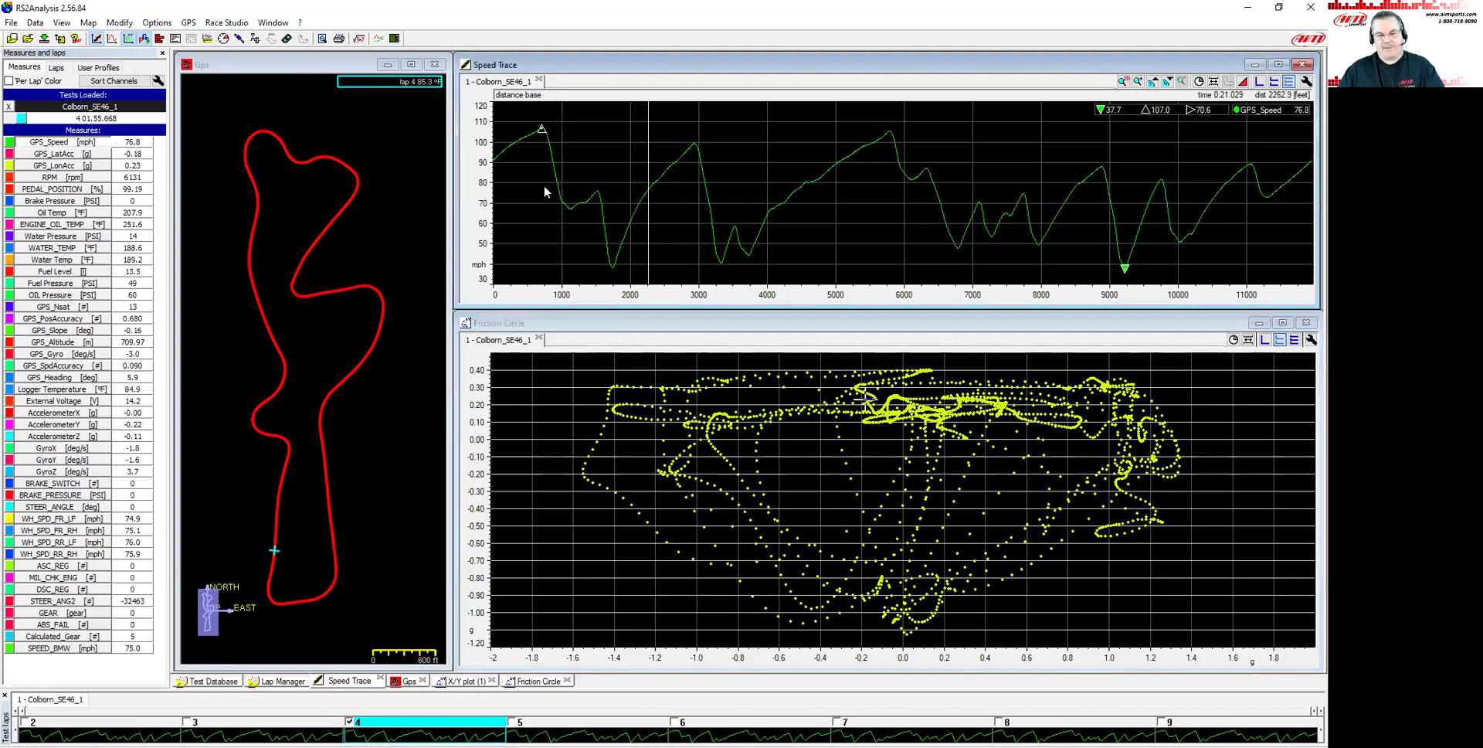
pyautogui.moveTo(59, 177); pyautogui.dragTo(609, 183)
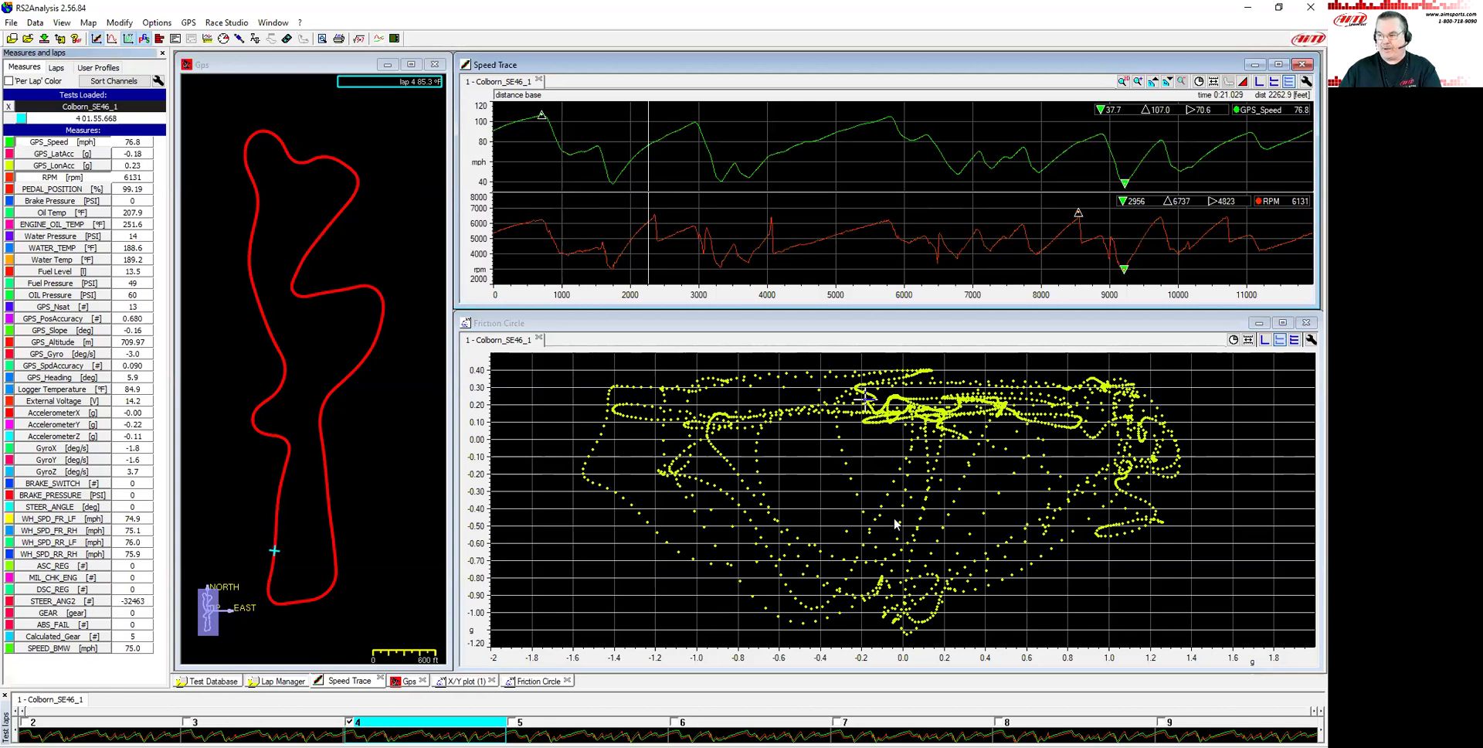
pyautogui.click(828, 239)
pyautogui.scroll(3, 827, 239)
pyautogui.scroll(-5, 837, 234)
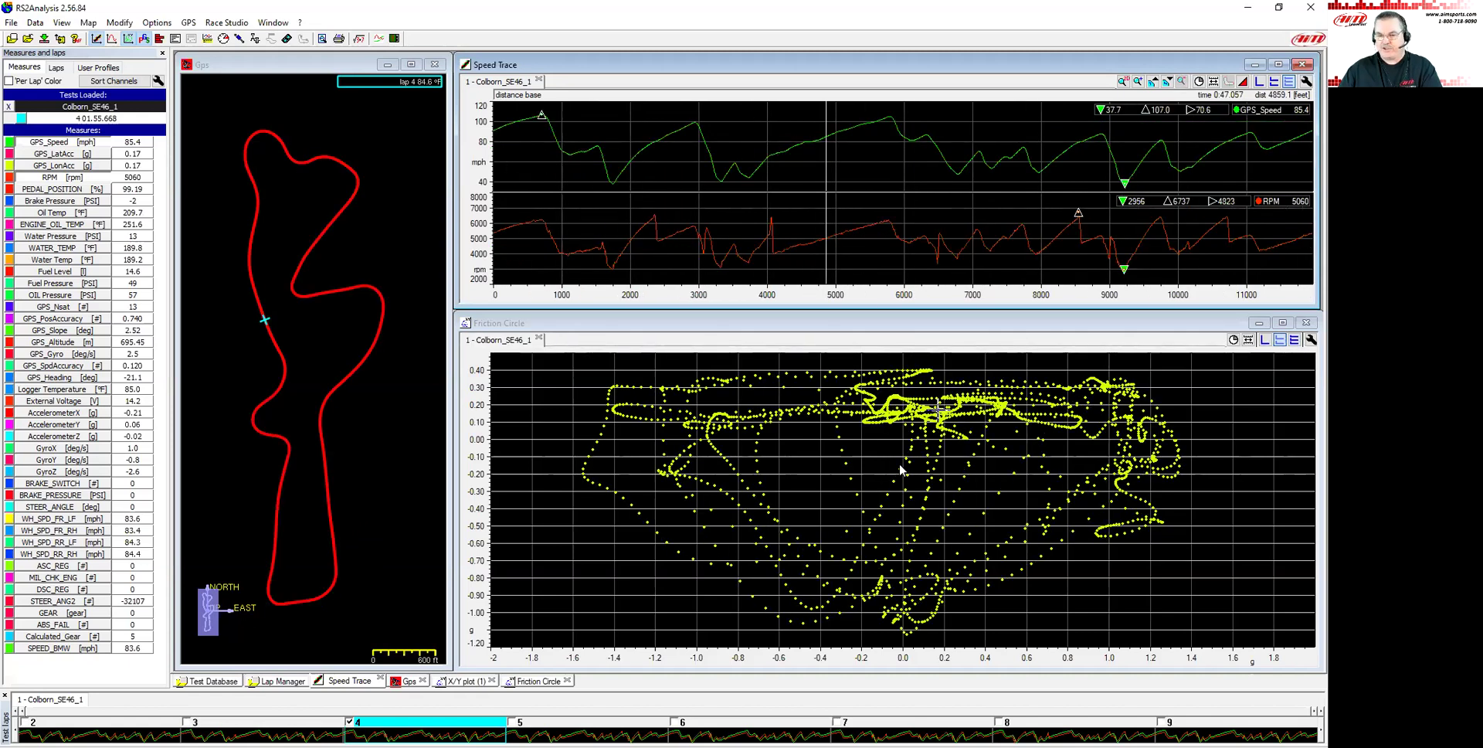
pyautogui.click(556, 331)
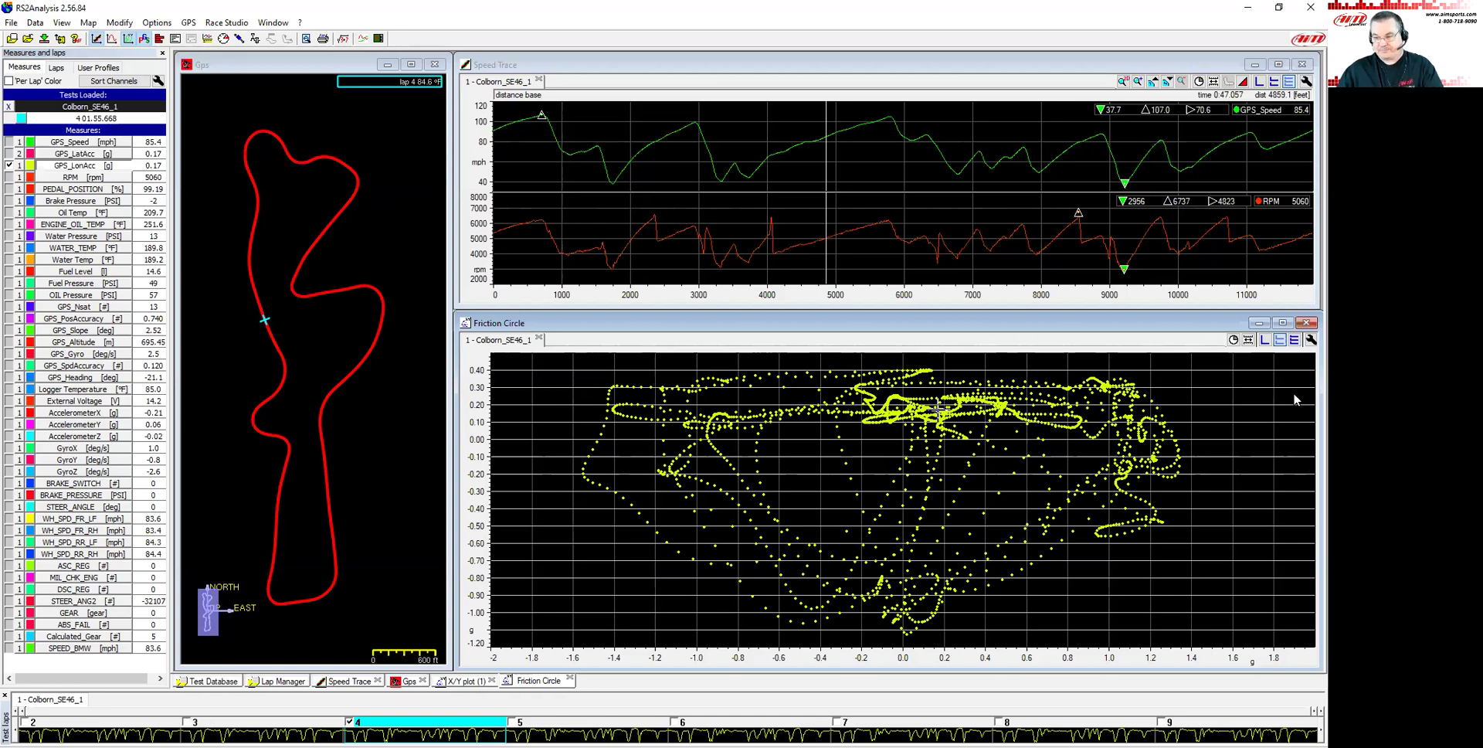
# - Add a new X/Y plot window, keeping the proposed name X/Y plot (3)
pyautogui.click(129, 39)
pyautogui.click(557, 257)
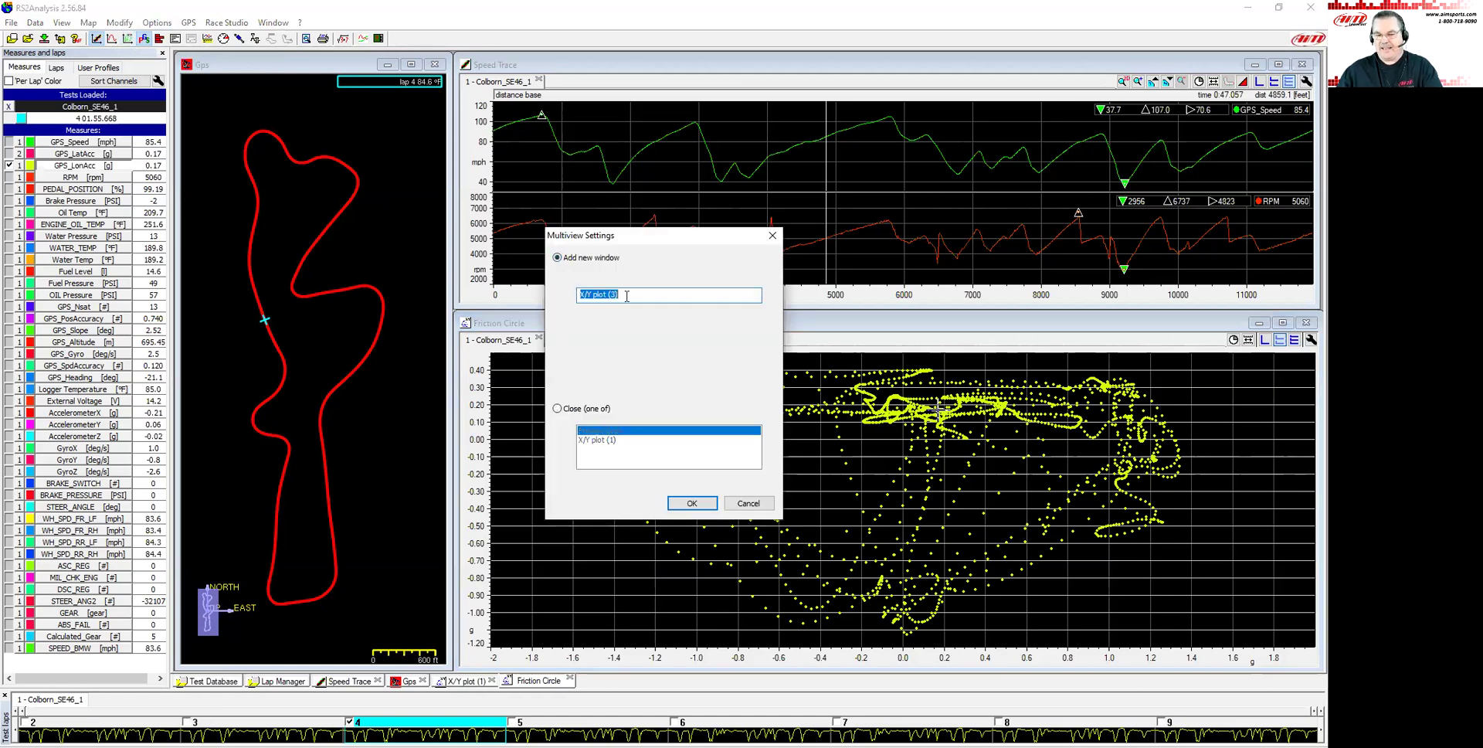
pyautogui.click(693, 505)
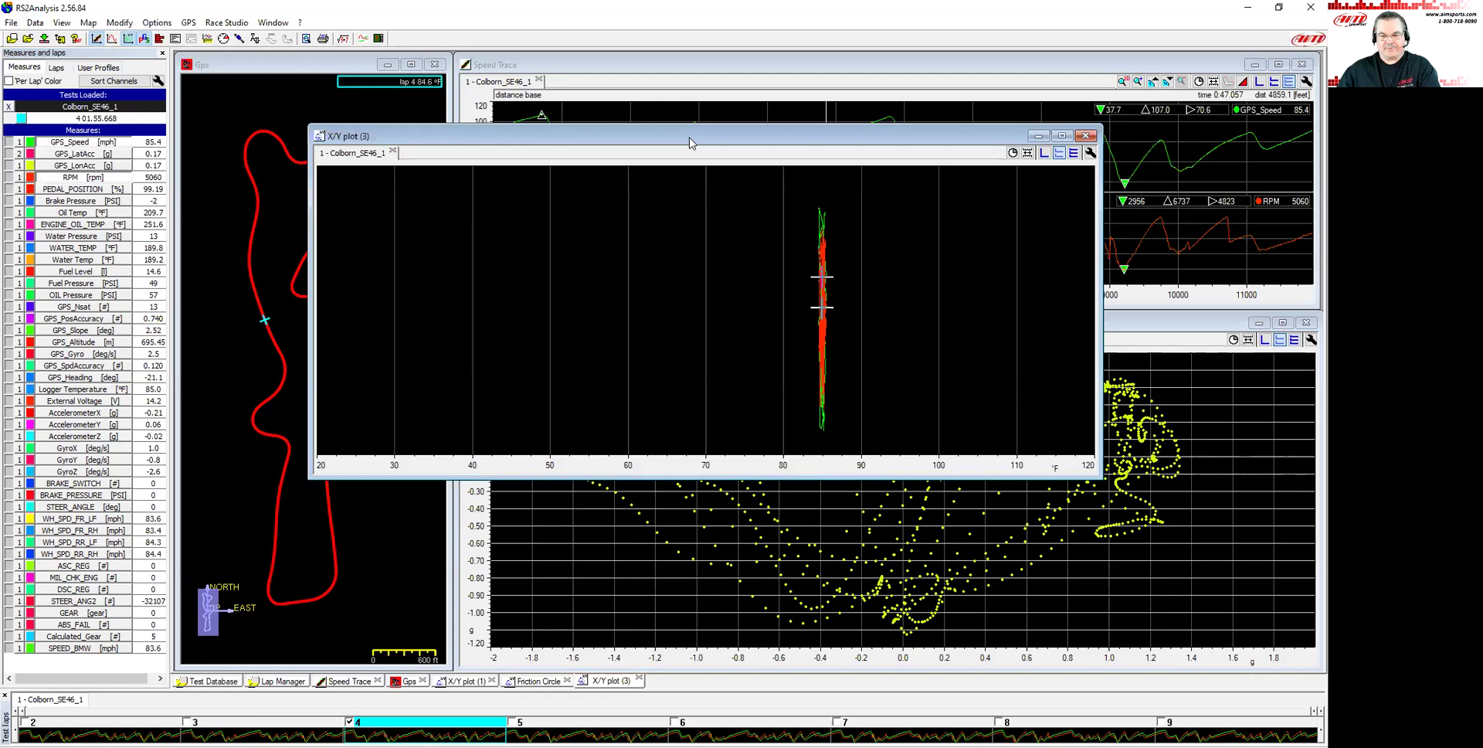
# - Arrange X/Y plot (3) and the Friction Circle side by side below the Speed Trace window, each about half its width
pyautogui.moveTo(692, 143); pyautogui.dragTo(902, 325)
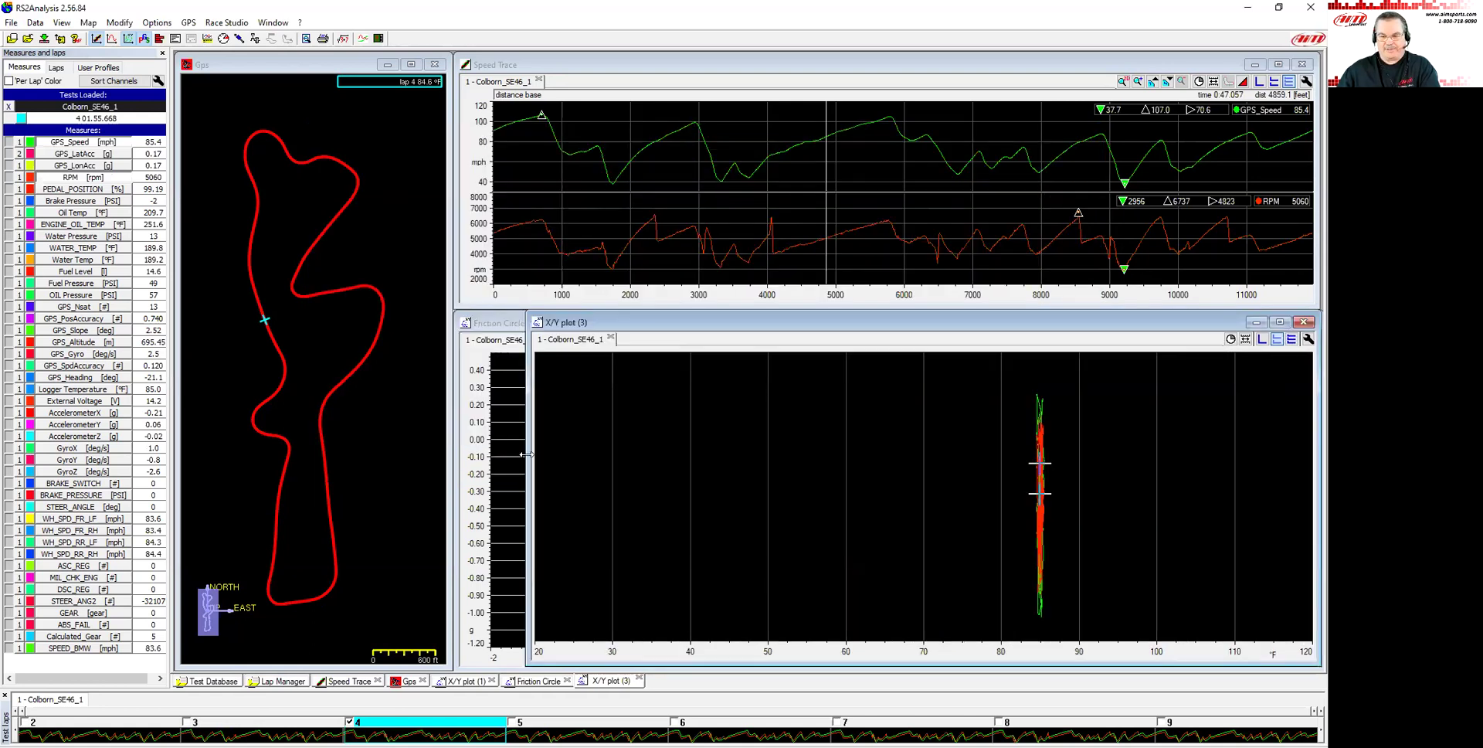
pyautogui.moveTo(526, 454); pyautogui.dragTo(878, 455)
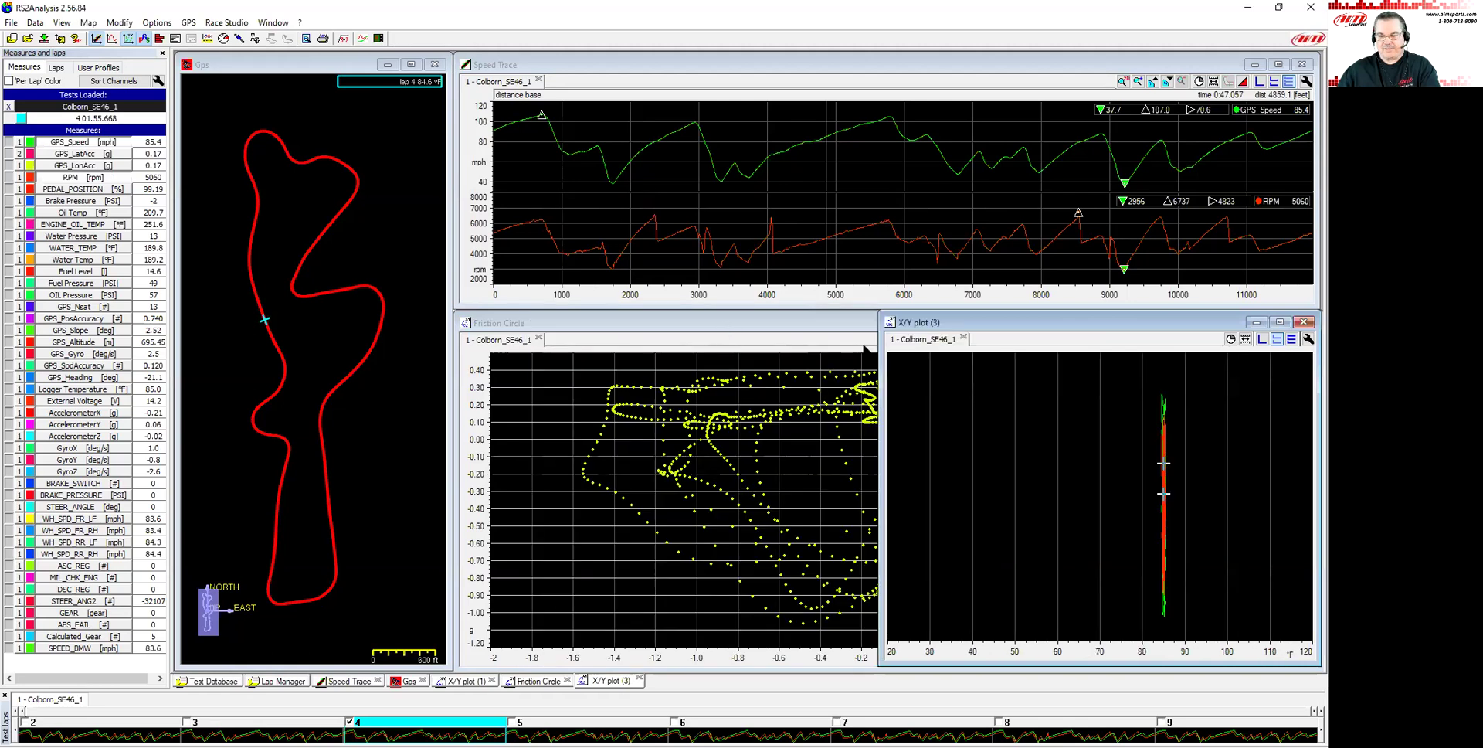
pyautogui.moveTo(878, 350); pyautogui.dragTo(1317, 350)
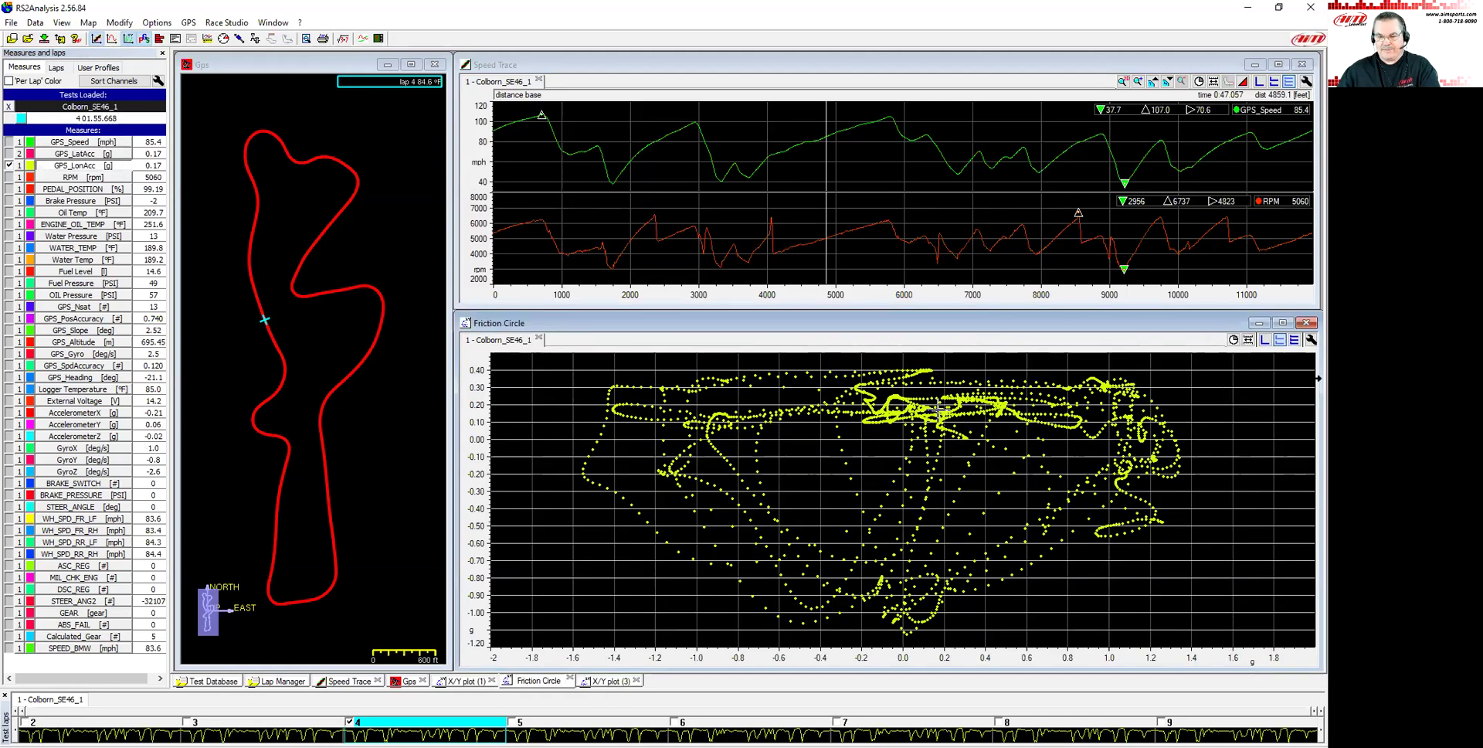
pyautogui.moveTo(1319, 377); pyautogui.dragTo(1097, 458)
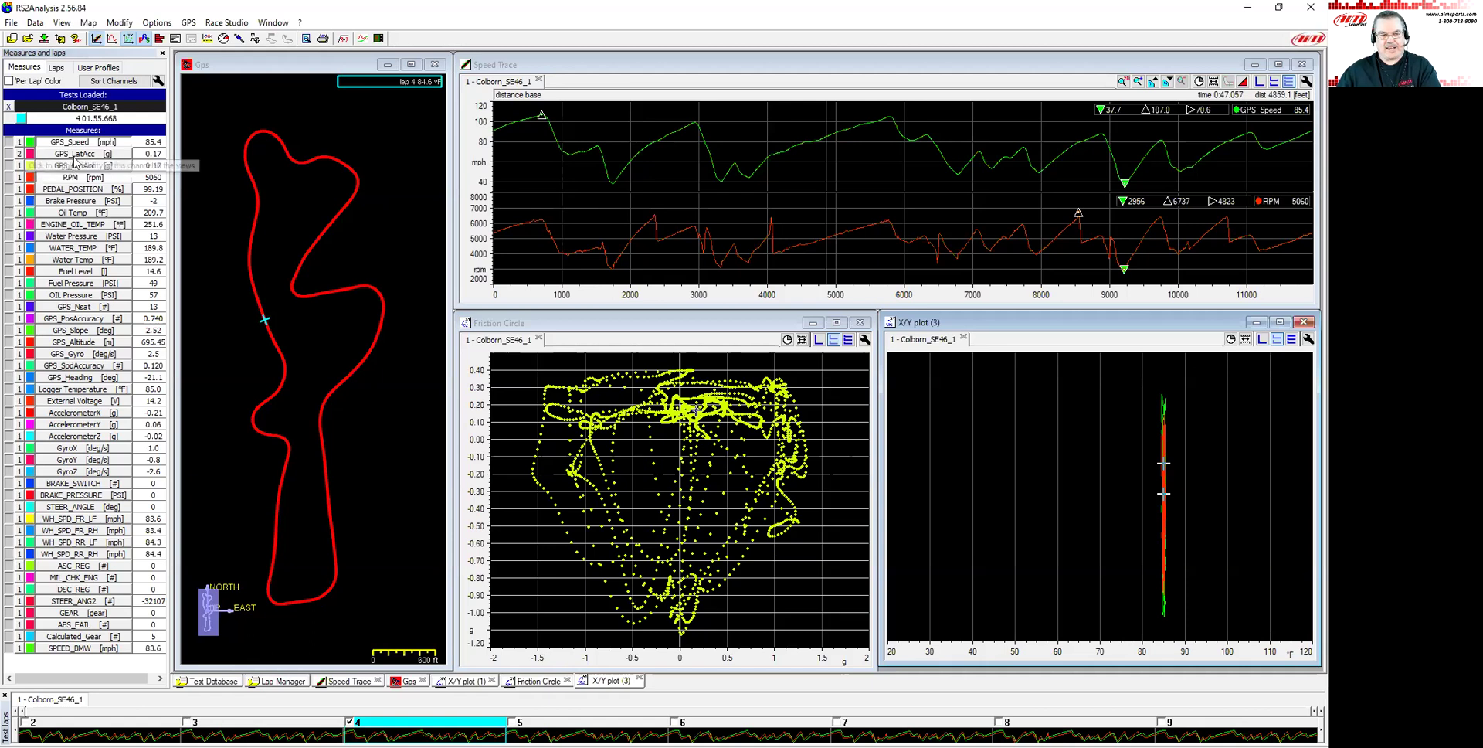
# - Remove RPM from the plotted channels of X/Y plot (3), and apply RPM as its horizontal axis with dots of size 2
pyautogui.click(65, 180)
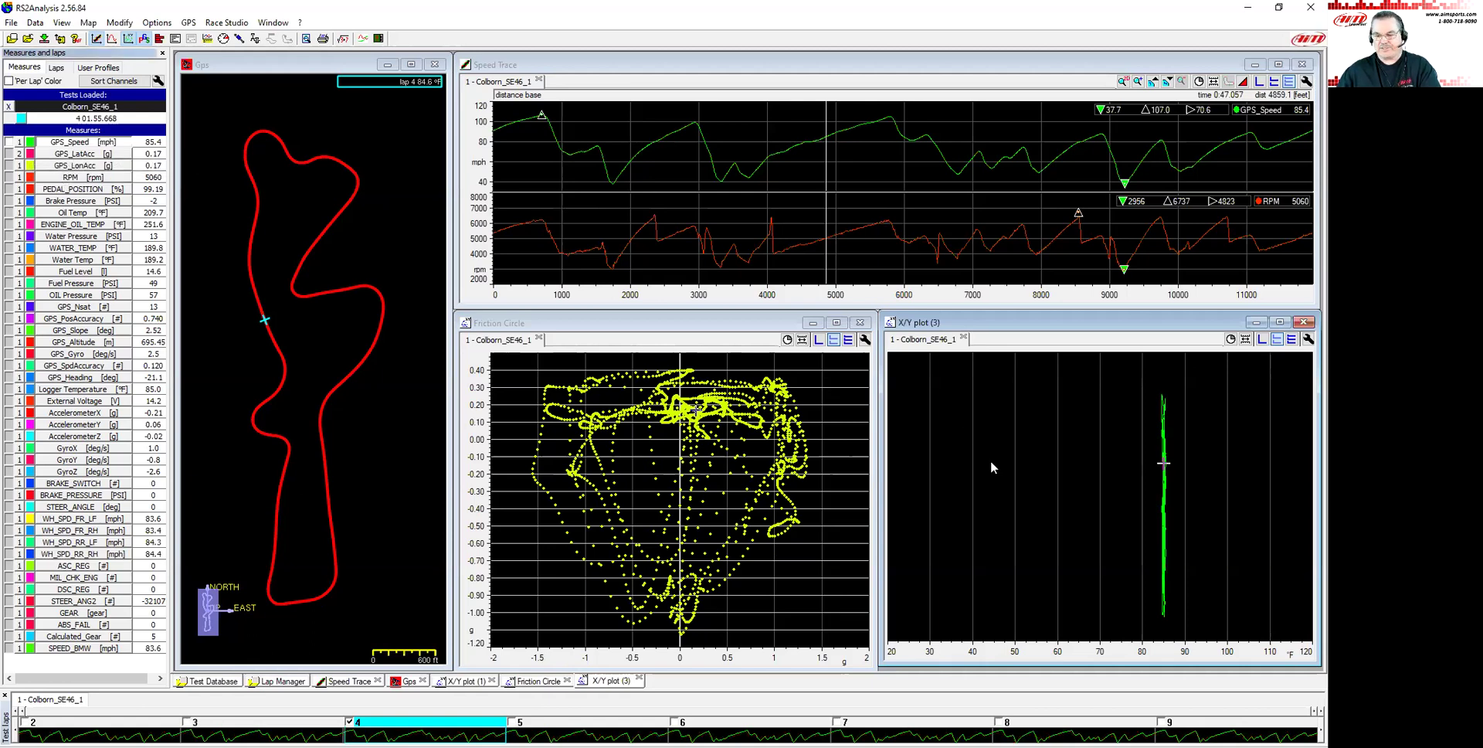
pyautogui.click(1308, 340)
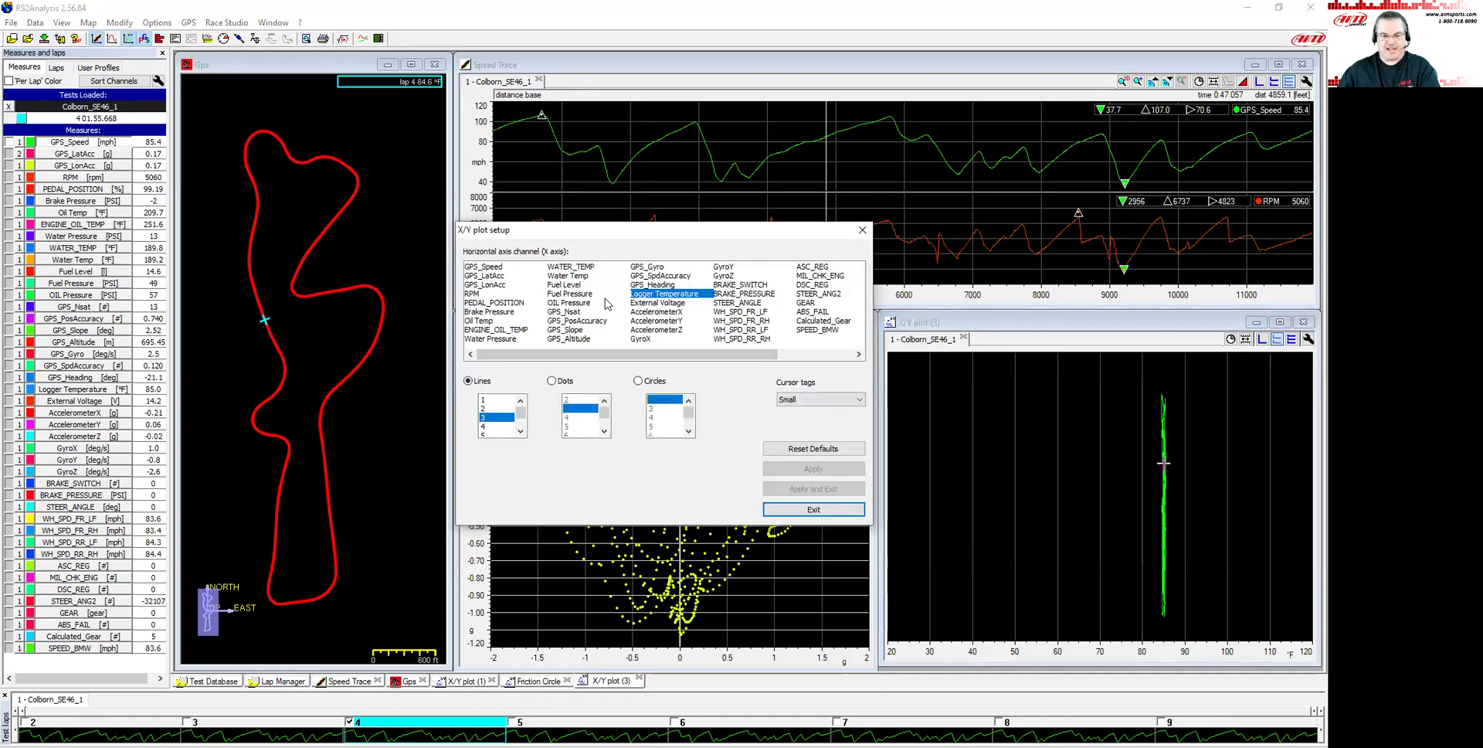
pyautogui.click(473, 295)
pyautogui.click(552, 381)
pyautogui.click(579, 399)
pyautogui.click(822, 489)
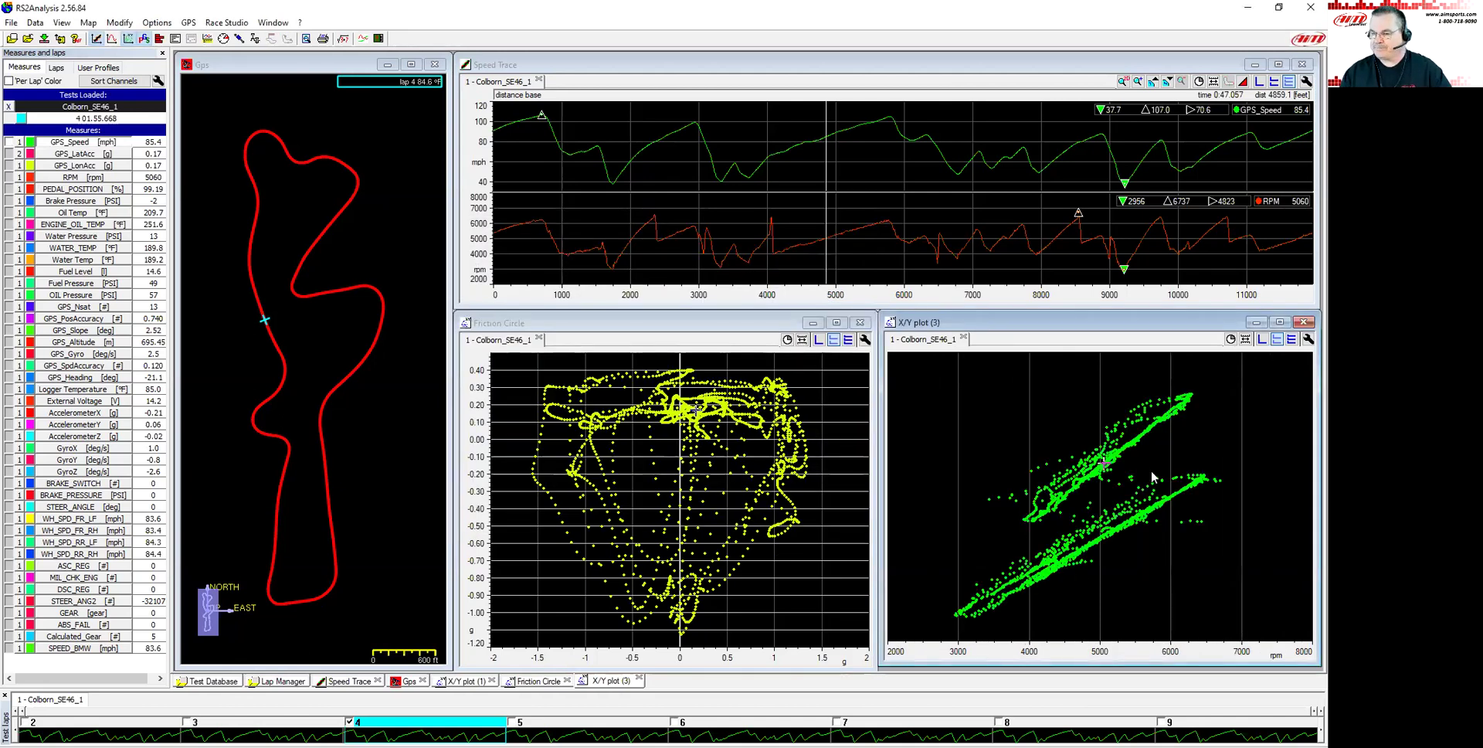
# - Remove RPM from the Speed Trace window and move its cursor to about 5150 feet
pyautogui.click(862, 255)
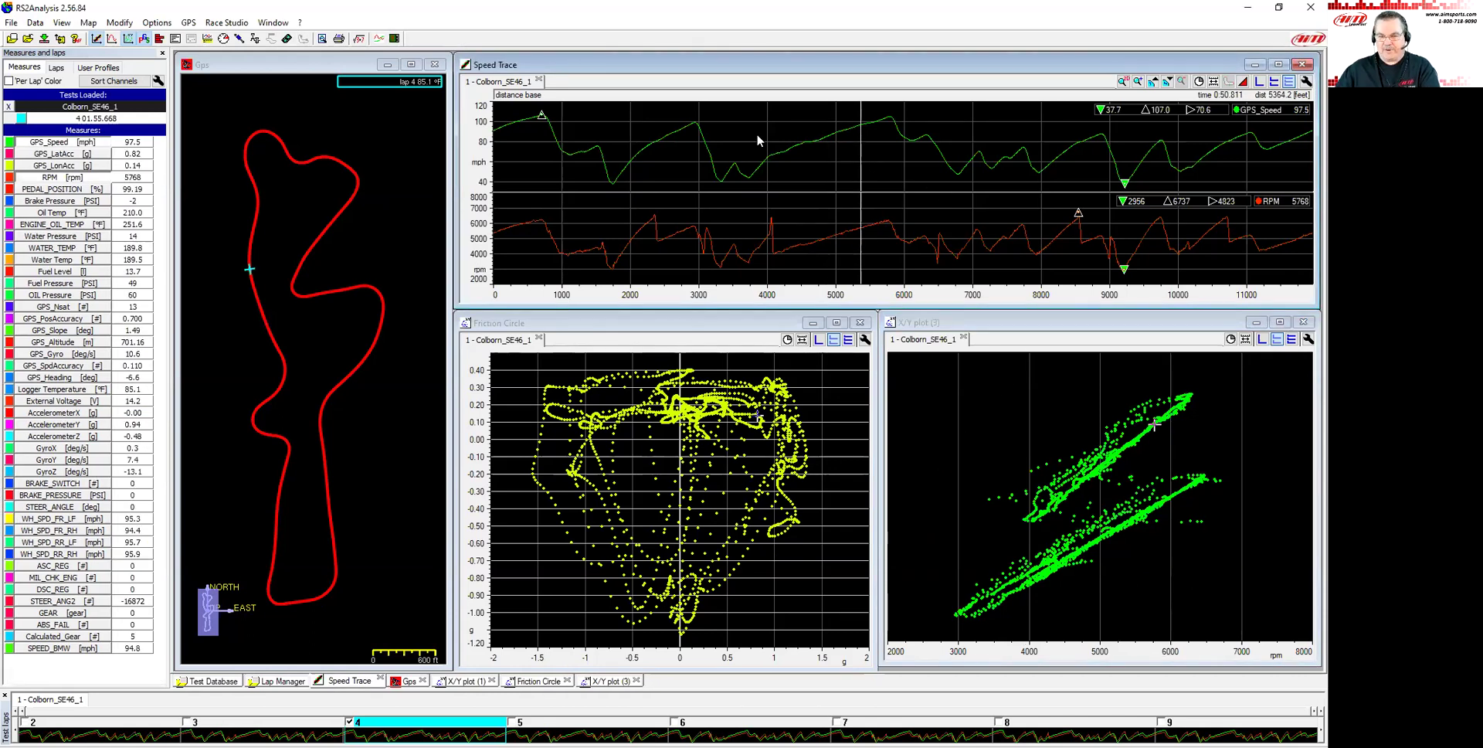
pyautogui.click(816, 190)
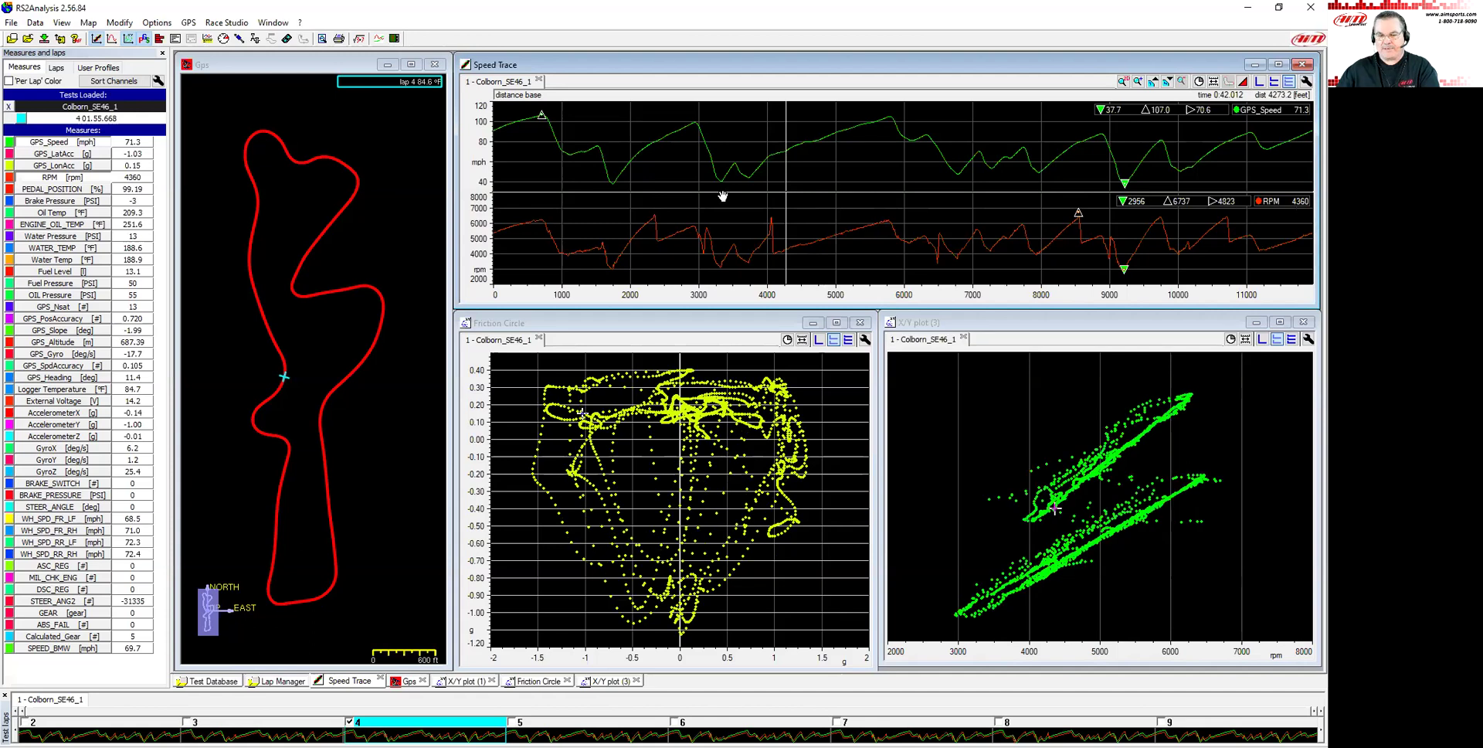
pyautogui.click(75, 178)
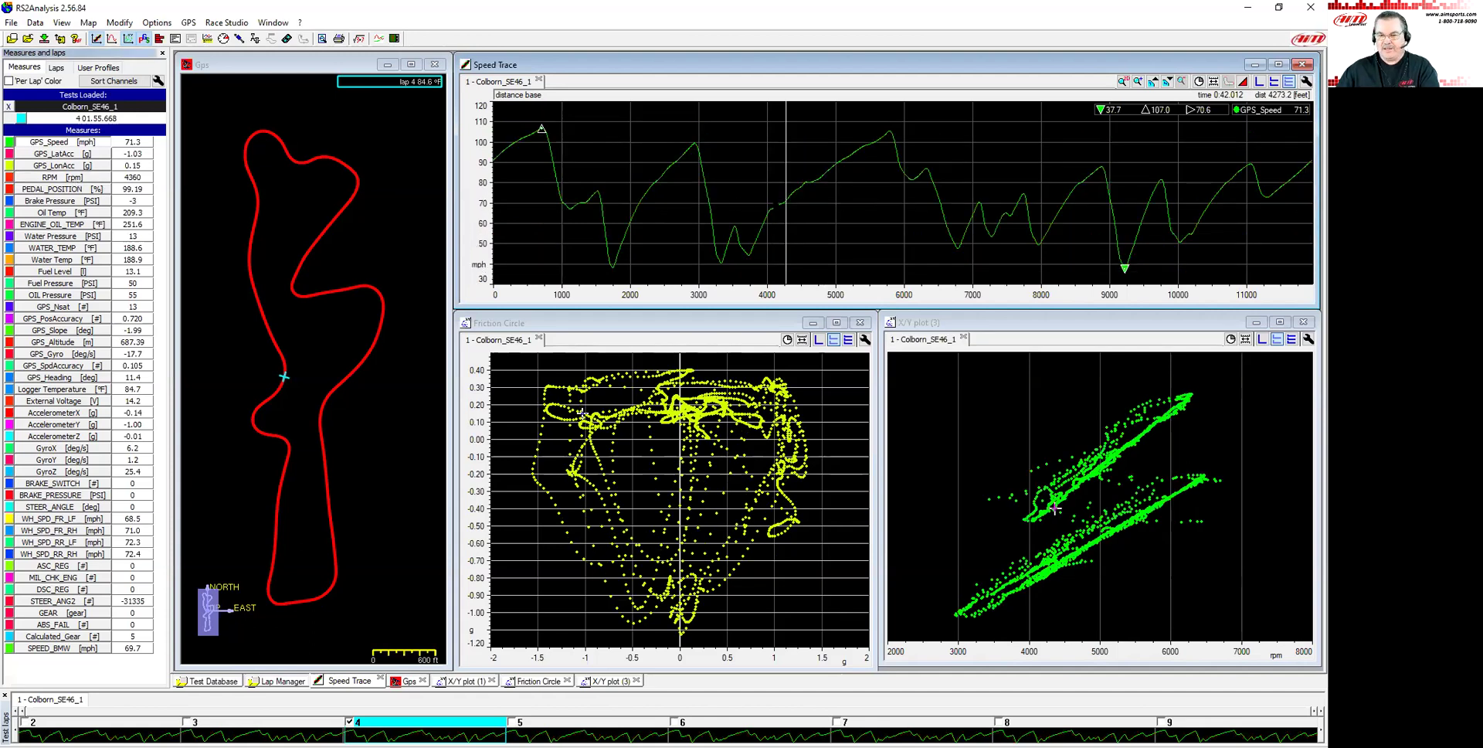
pyautogui.moveTo(773, 218)
pyautogui.mouseDown()
pyautogui.moveTo(874, 206)
pyautogui.moveTo(846, 218)
pyautogui.mouseUp()
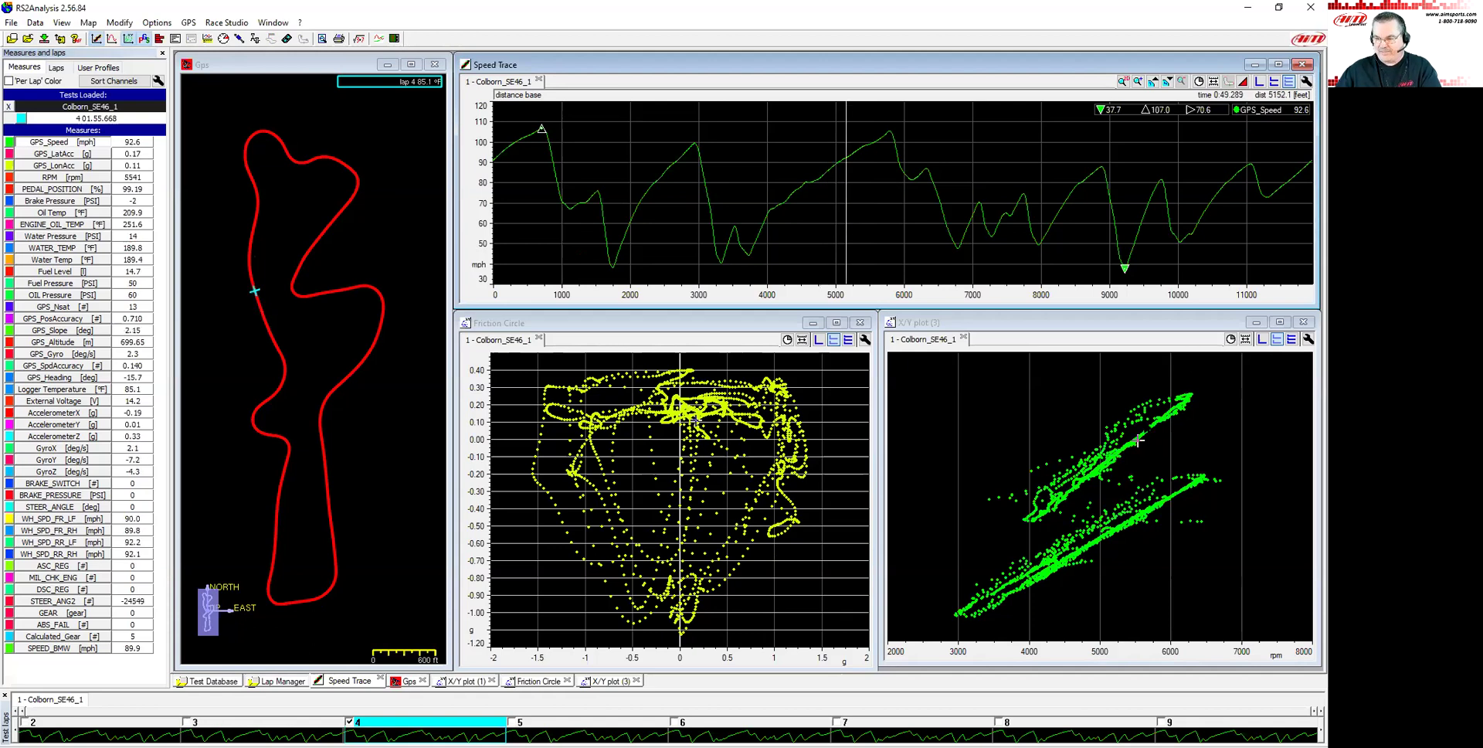
# - Examine the lap section between about 3800 and 5300 feet in the linked windows, with the Speed Trace cursor at about 3960 feet
pyautogui.click(867, 167)
pyautogui.moveTo(866, 167)
pyautogui.mouseDown()
pyautogui.moveTo(878, 191)
pyautogui.moveTo(768, 238)
pyautogui.mouseUp()
pyautogui.scroll(3, 803, 230)
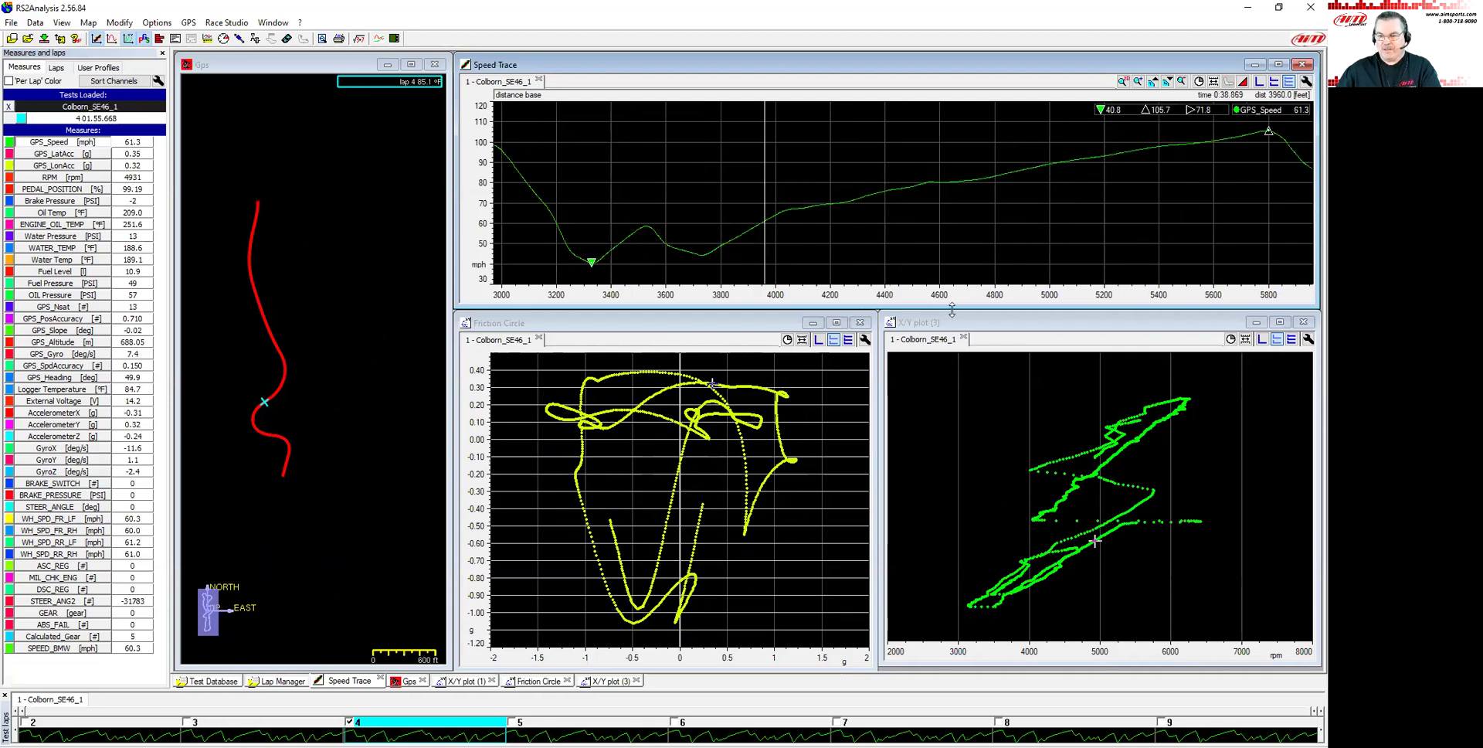
pyautogui.scroll(2, 802, 224)
pyautogui.scroll(2, 803, 224)
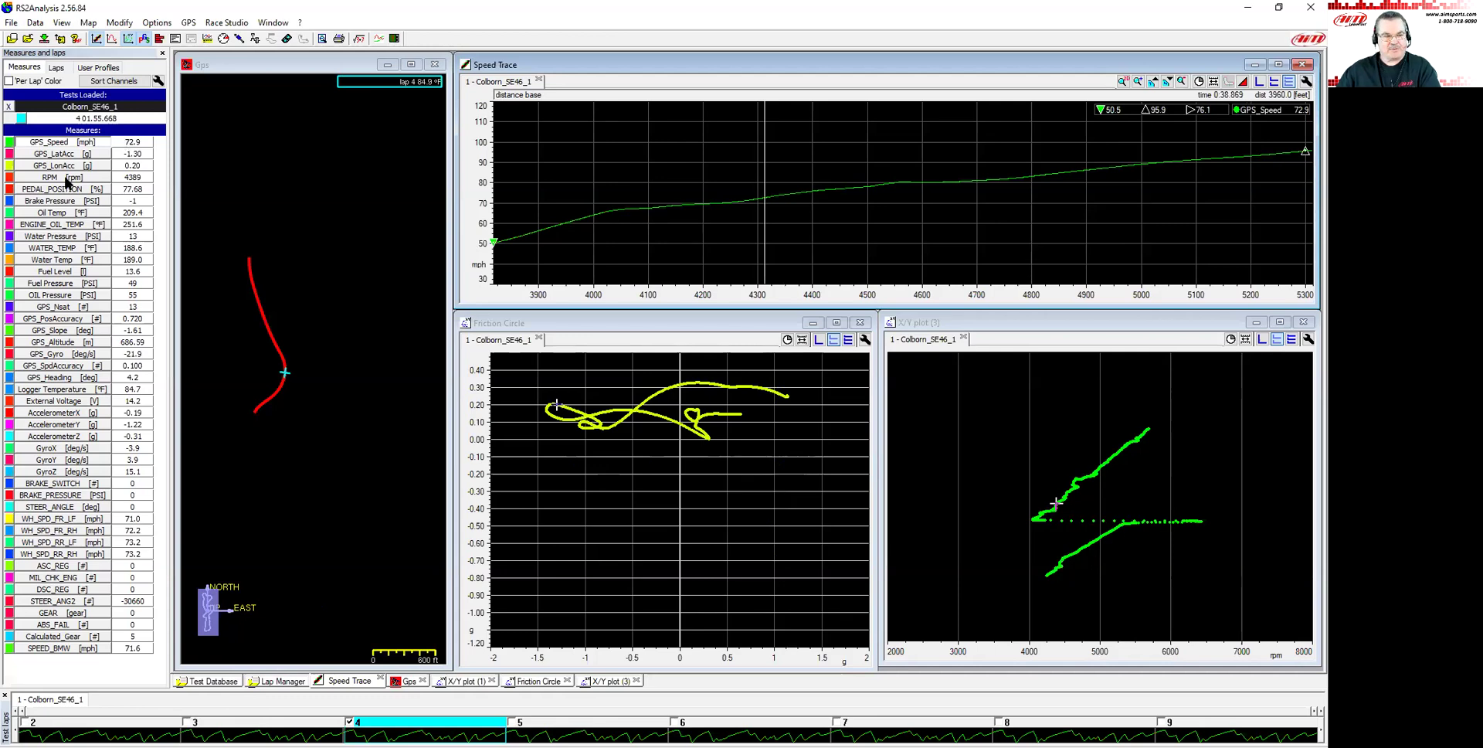
# - Add RPM to the Speed Trace window, restore the full-lap view, and place the cursor at about 4820 and 5210 feet
pyautogui.moveTo(68, 179); pyautogui.dragTo(663, 228)
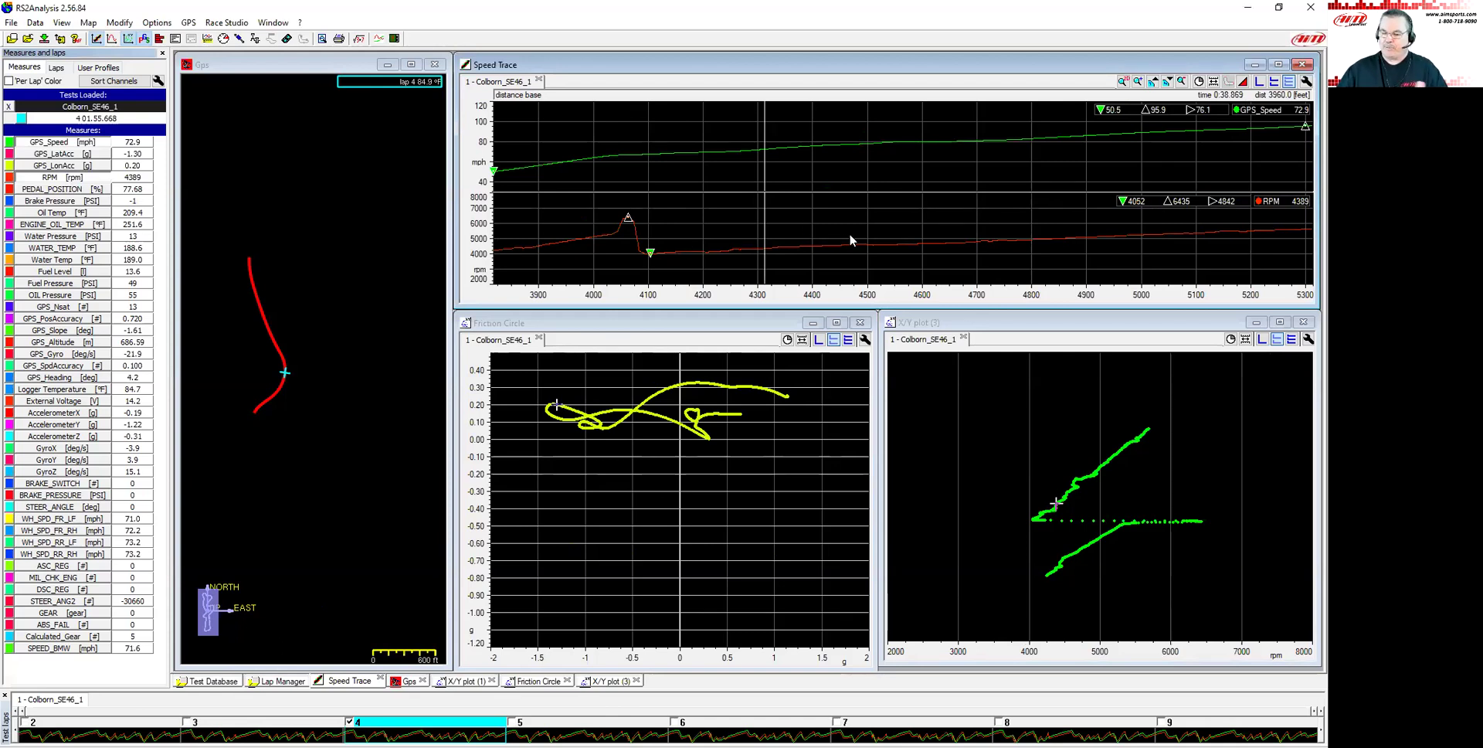
pyautogui.scroll(-3, 912, 193)
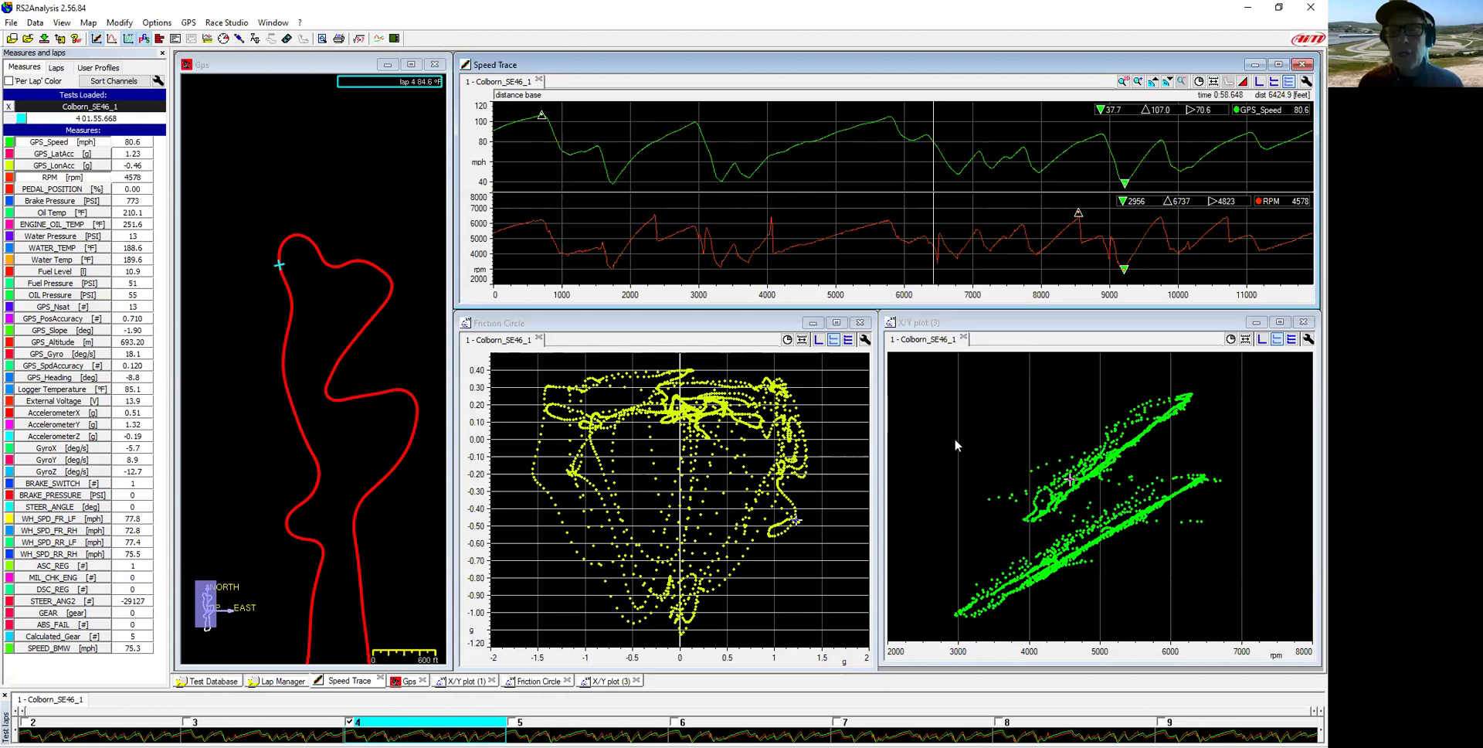
pyautogui.moveTo(1020, 234); pyautogui.dragTo(824, 239)
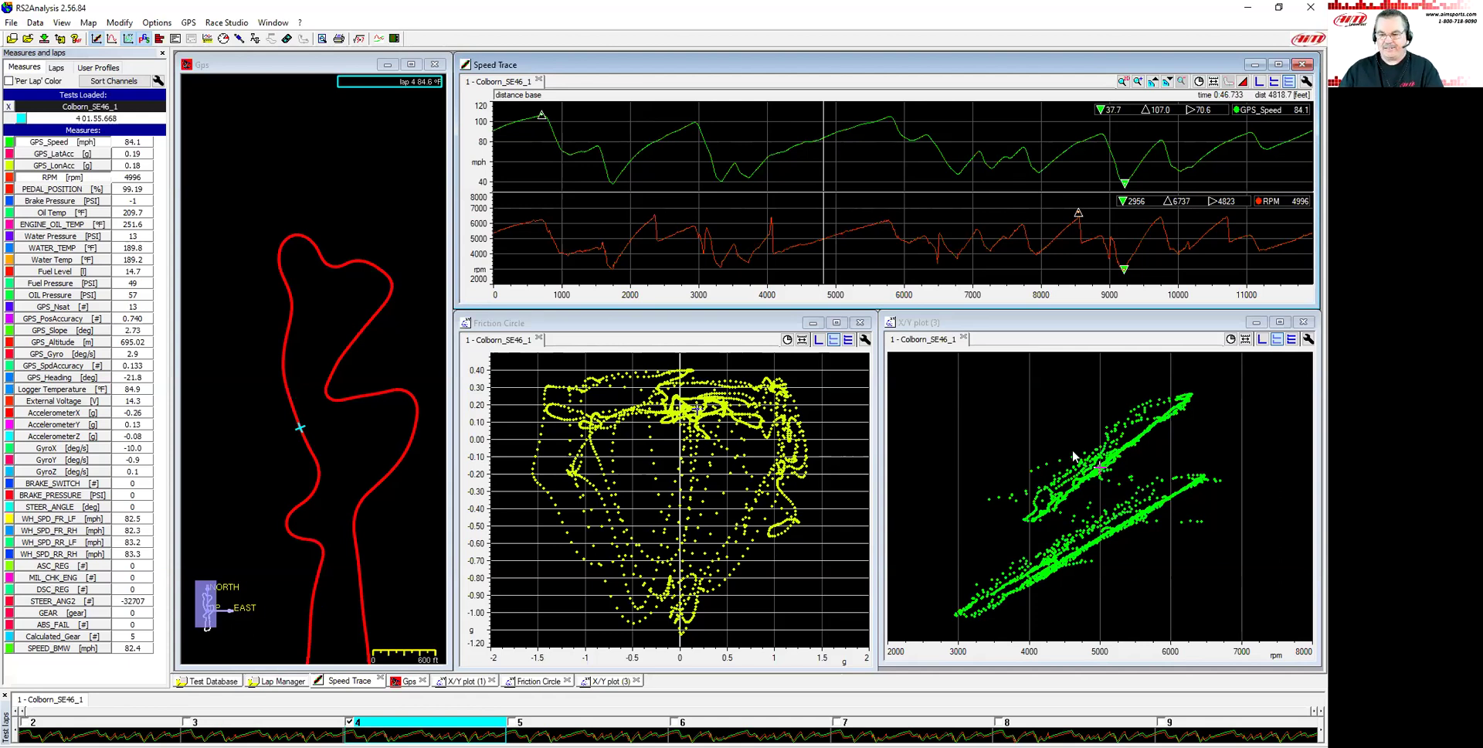
pyautogui.moveTo(854, 133); pyautogui.dragTo(850, 141)
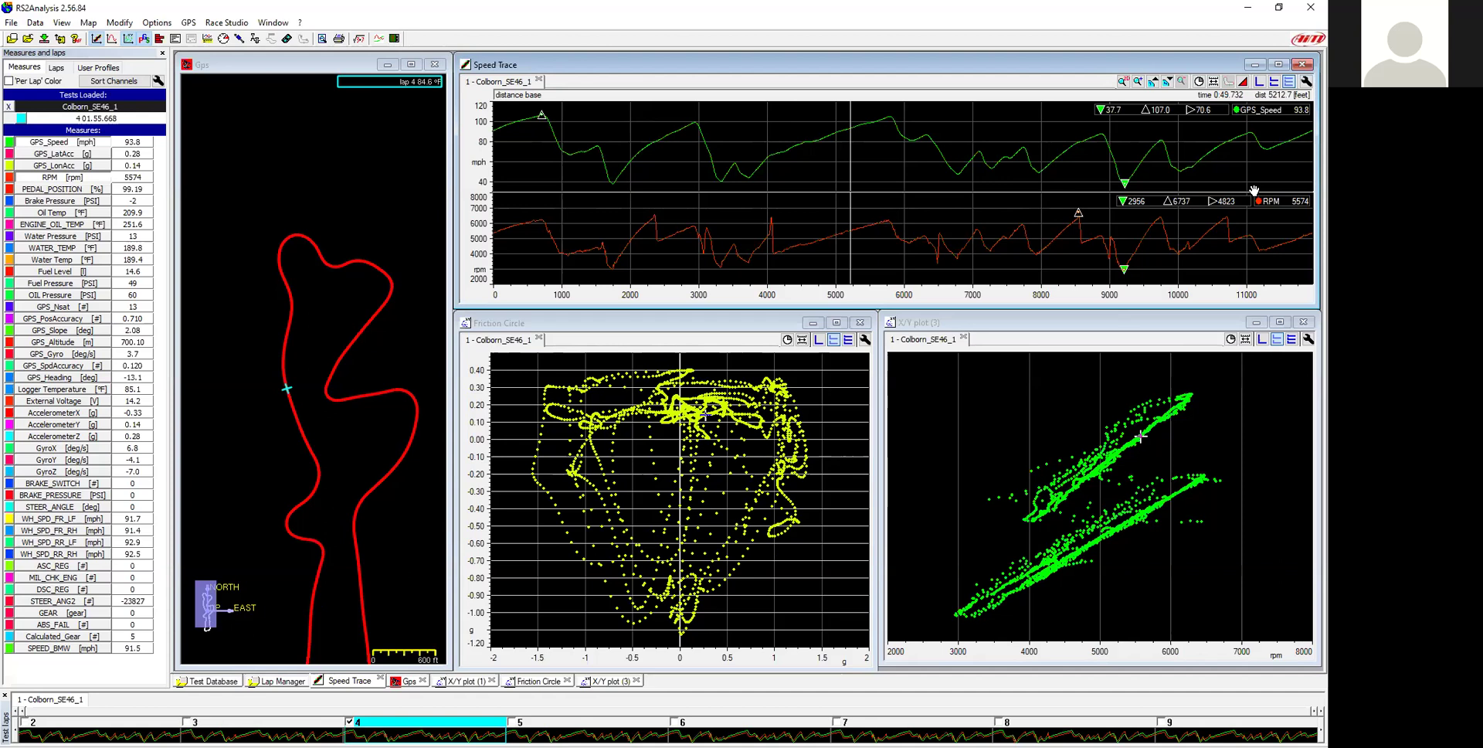
# - Set the cursor tags of X/Y plot (3) to None and place the Speed Trace cursor at about 7980 feet
pyautogui.click(1194, 321)
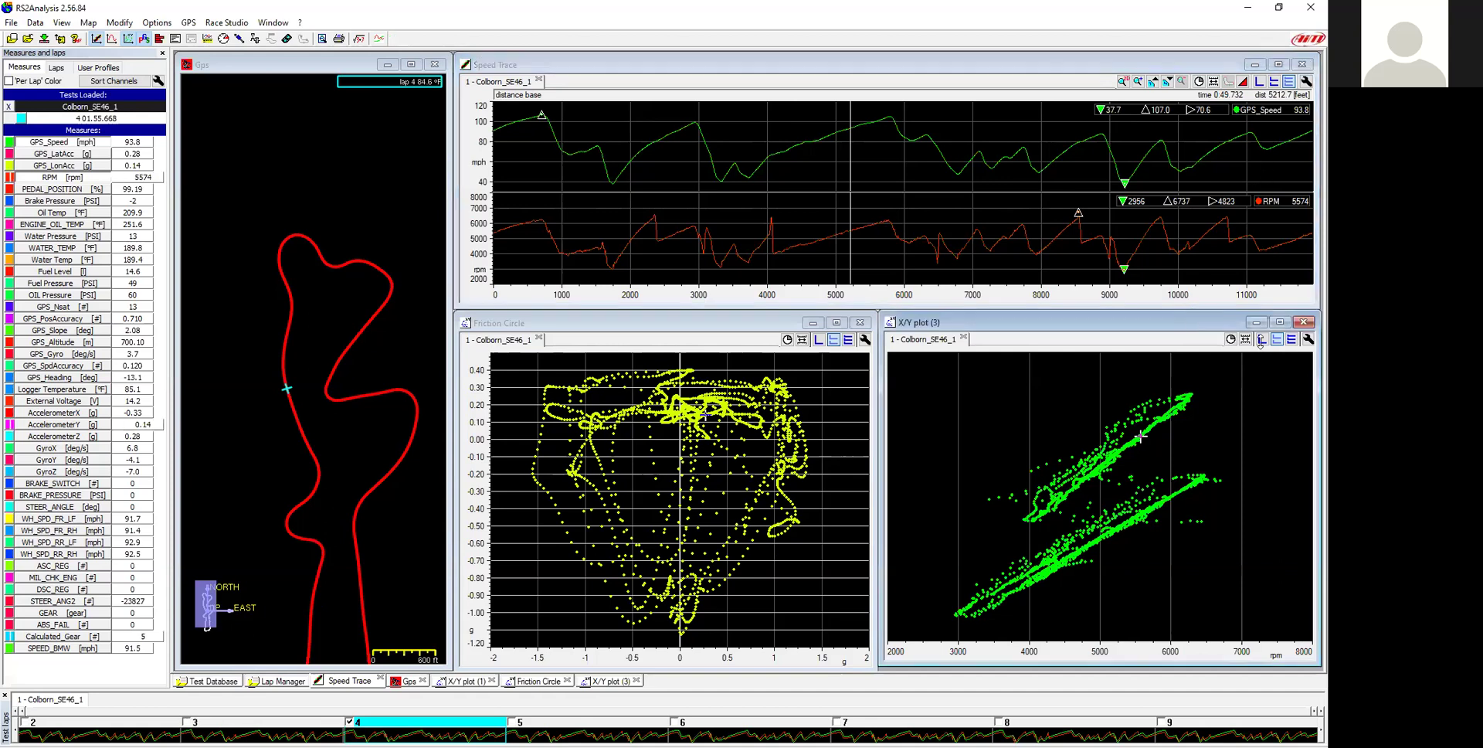
pyautogui.click(1308, 340)
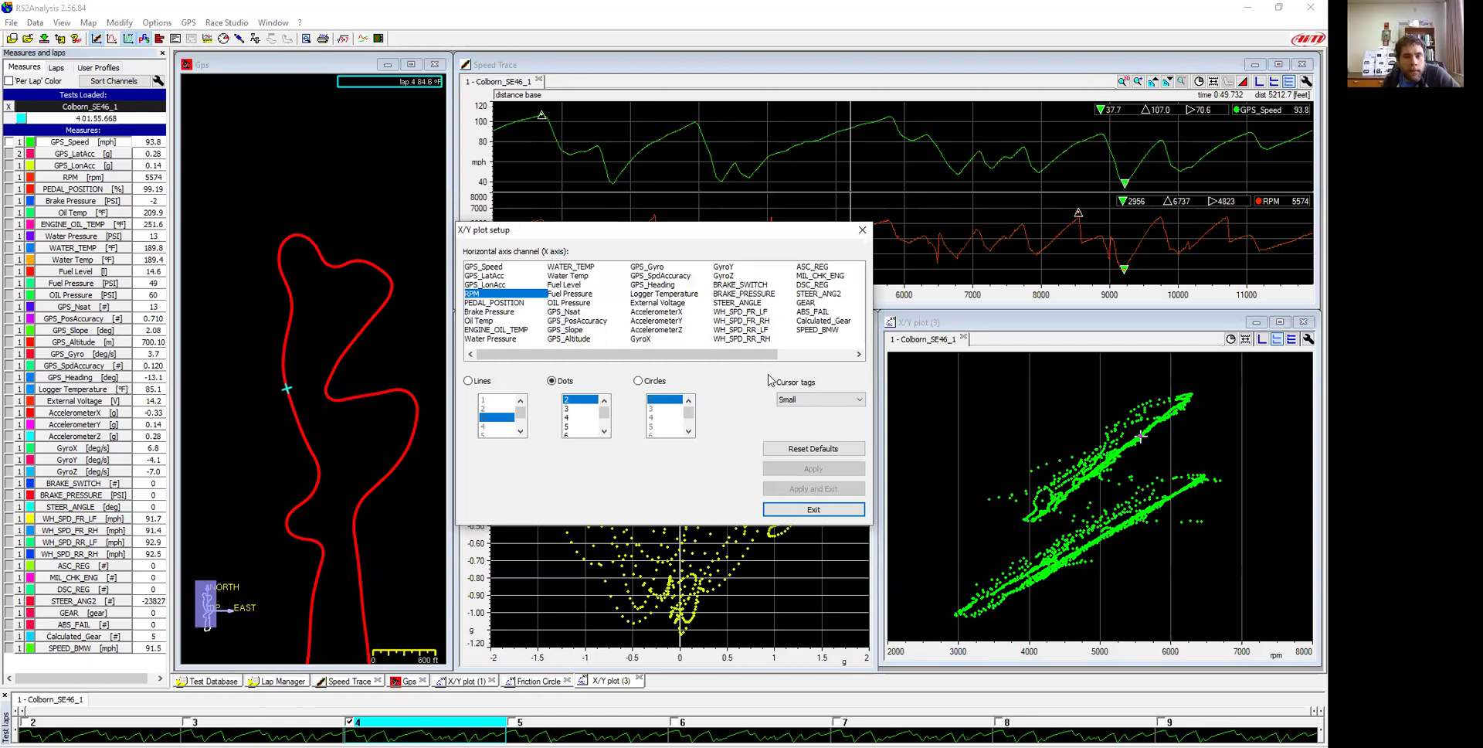
pyautogui.click(834, 400)
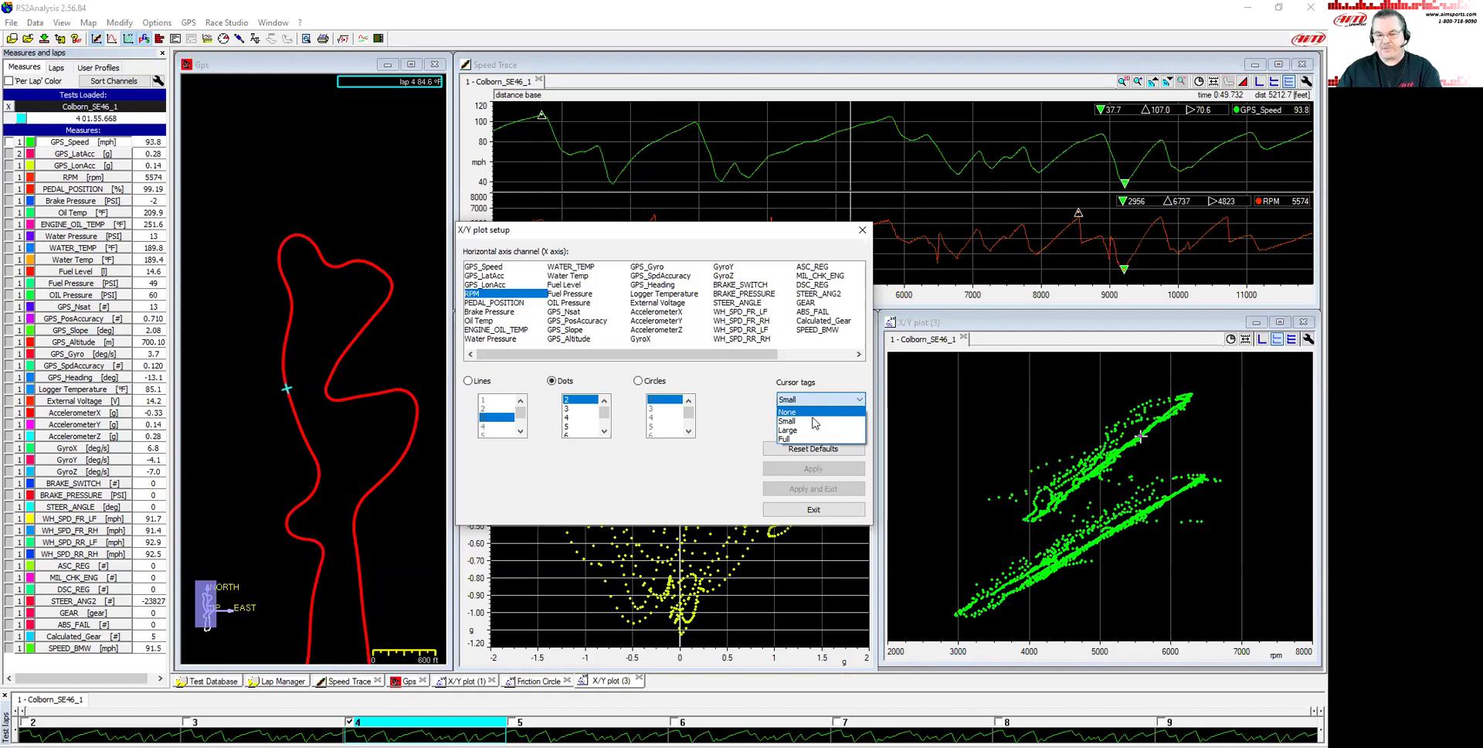
pyautogui.click(812, 414)
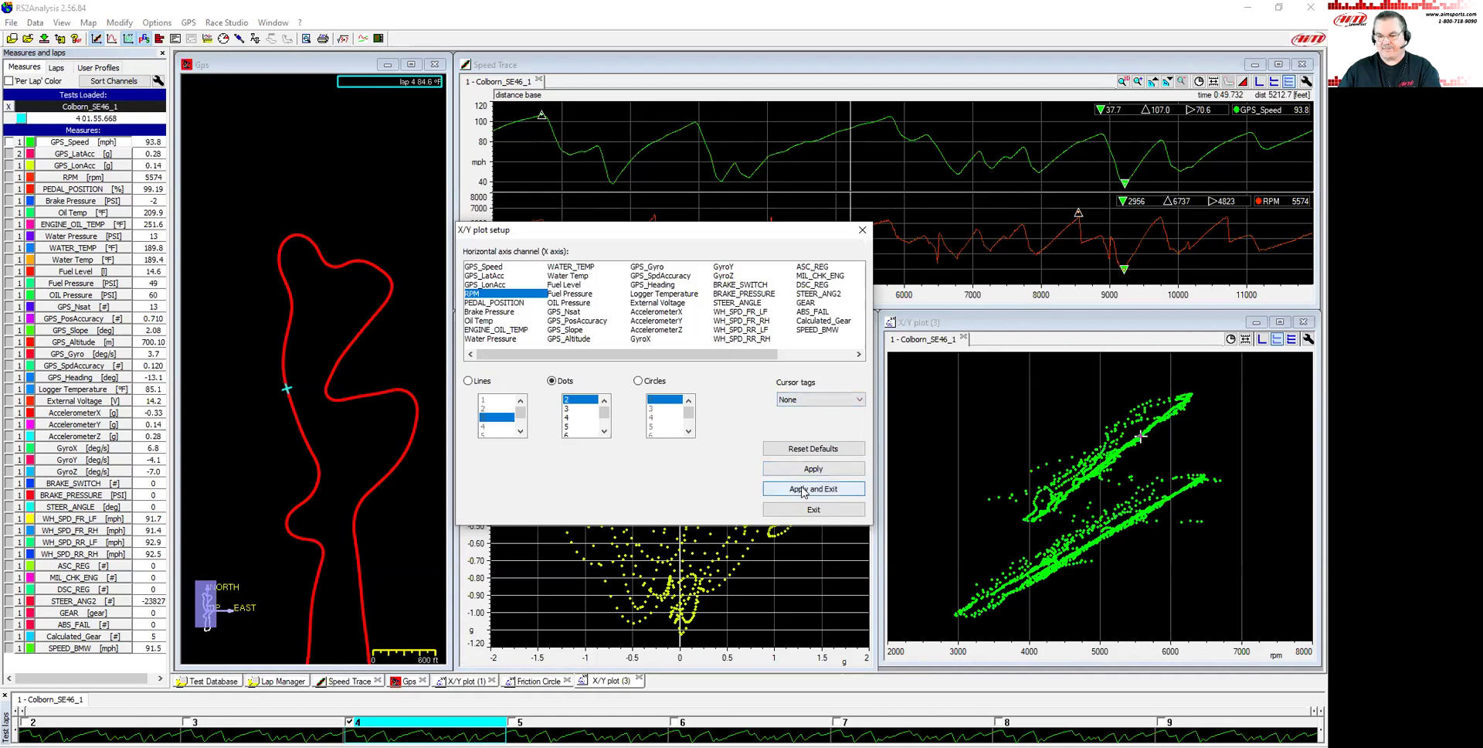
pyautogui.click(803, 490)
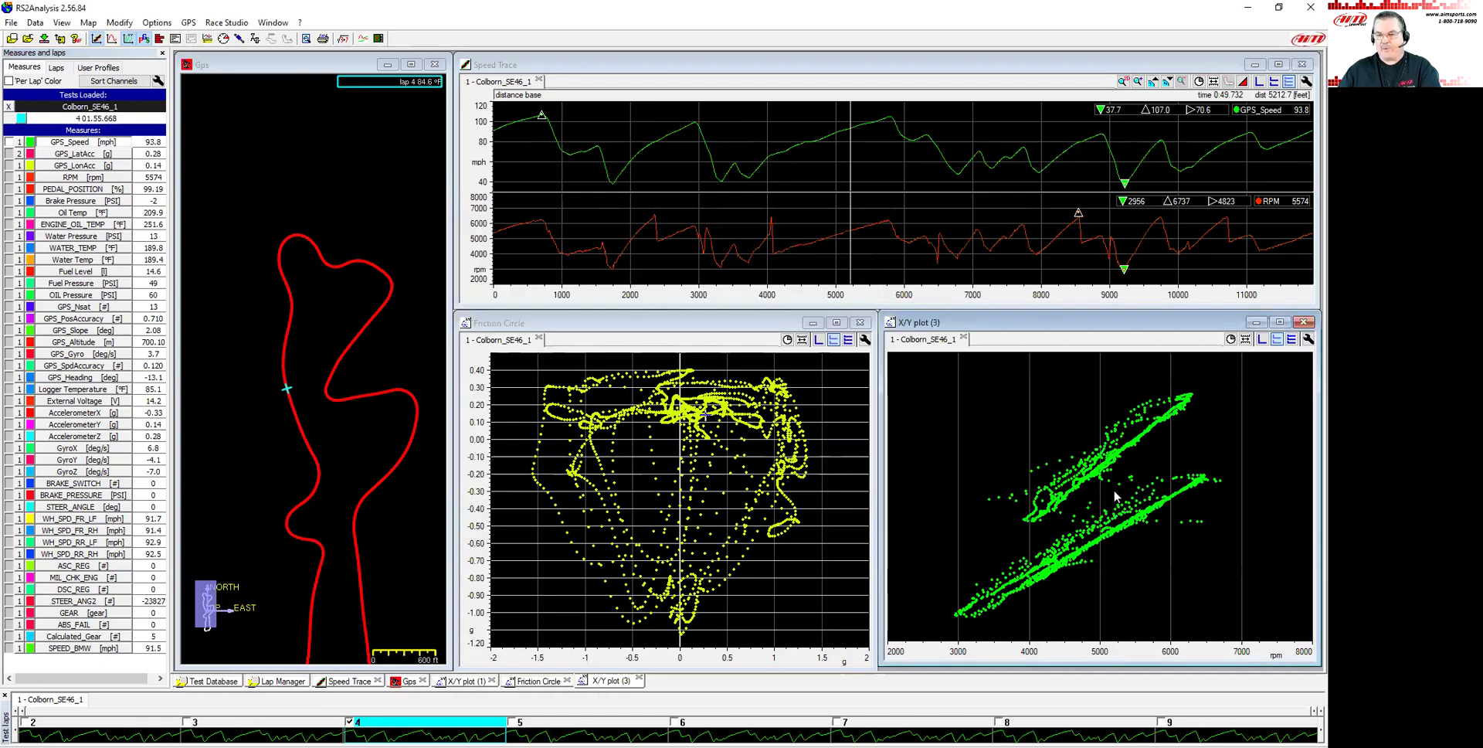
pyautogui.click(1041, 236)
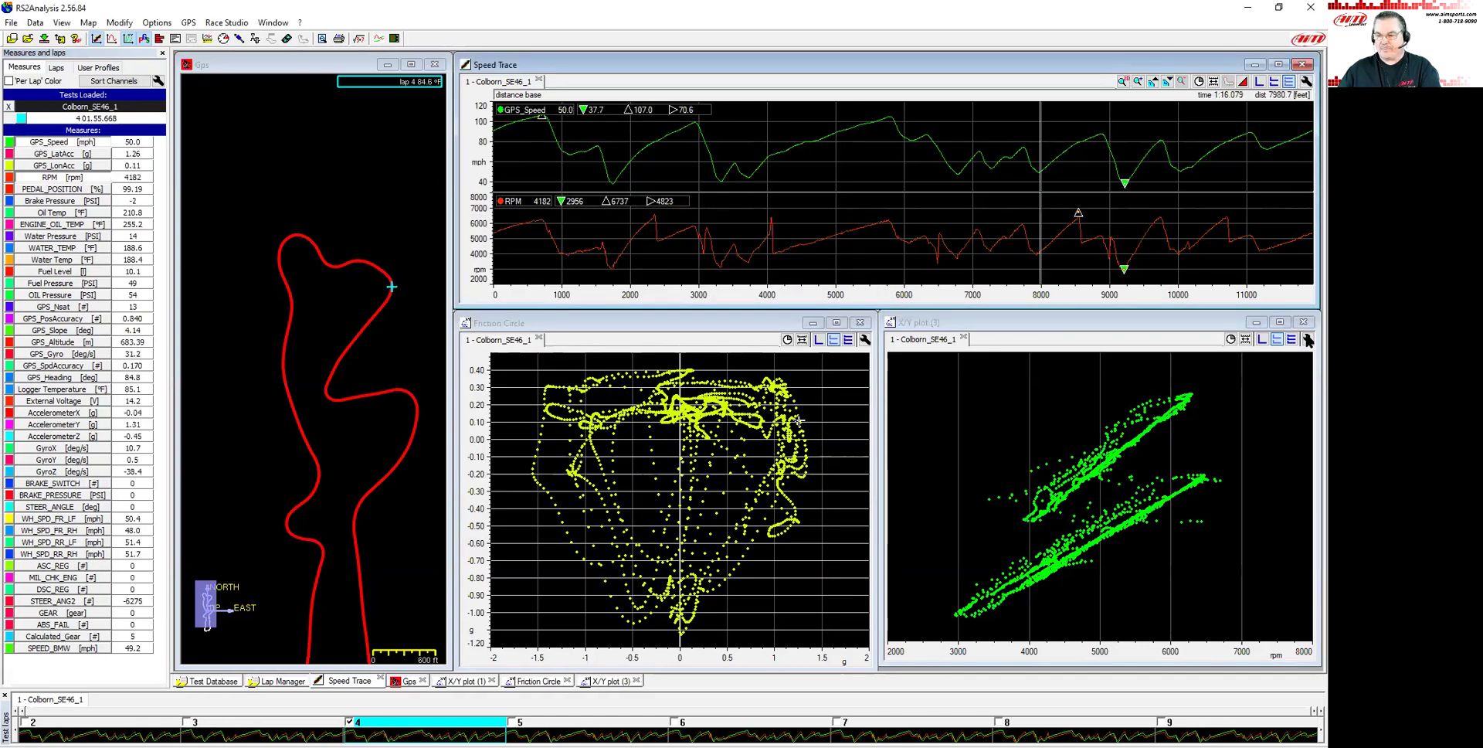
# - Set the cursor tags of X/Y plot (3) back to Small and apply the setup
pyautogui.click(1277, 345)
pyautogui.click(1277, 340)
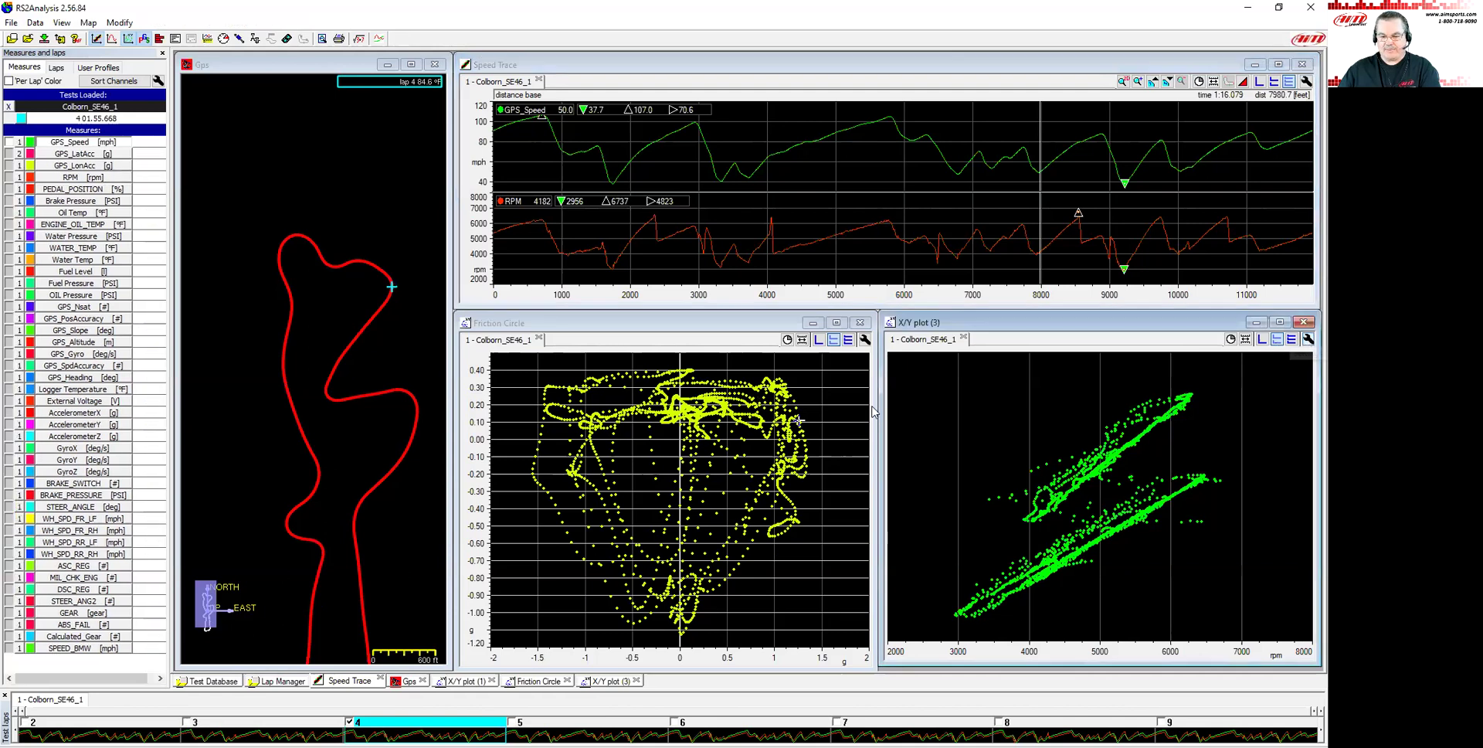
pyautogui.click(812, 400)
pyautogui.click(803, 423)
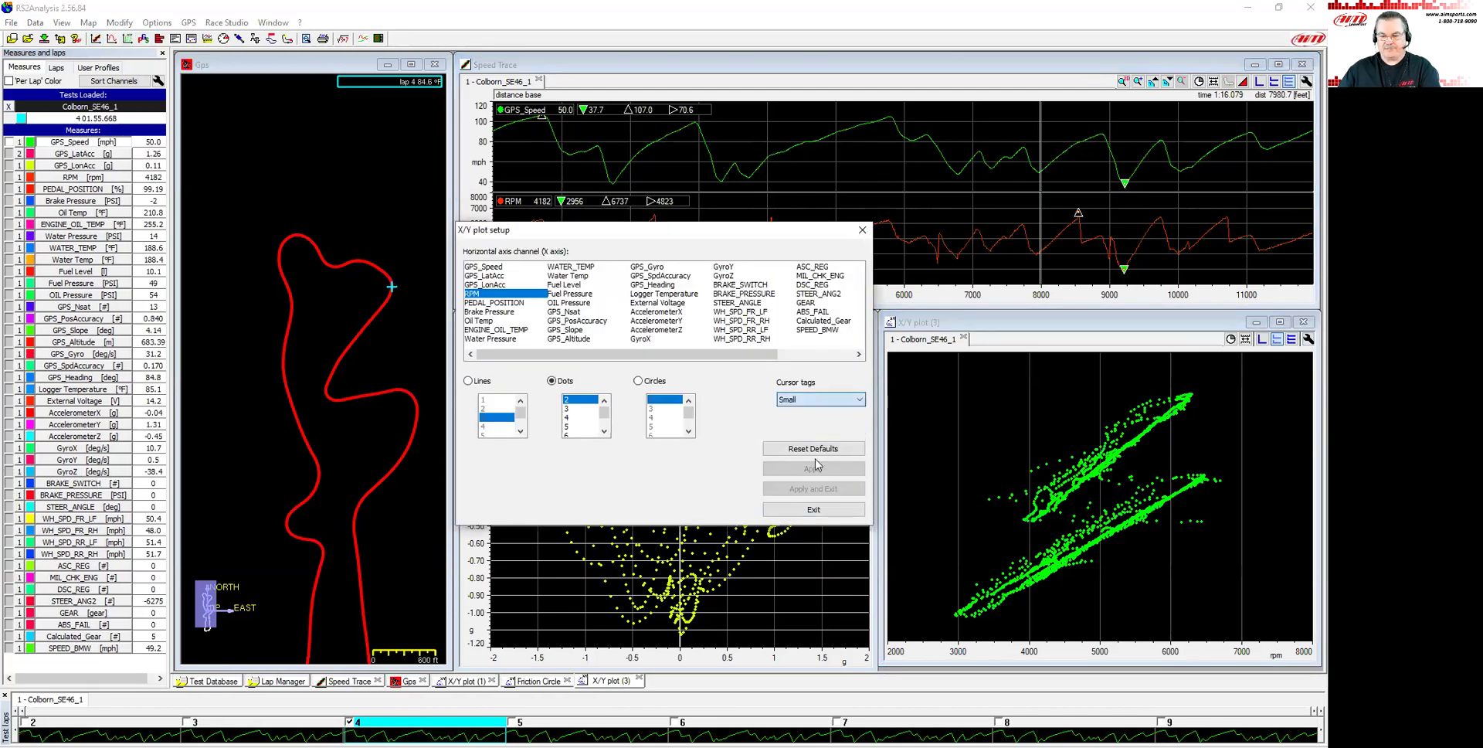
pyautogui.click(817, 487)
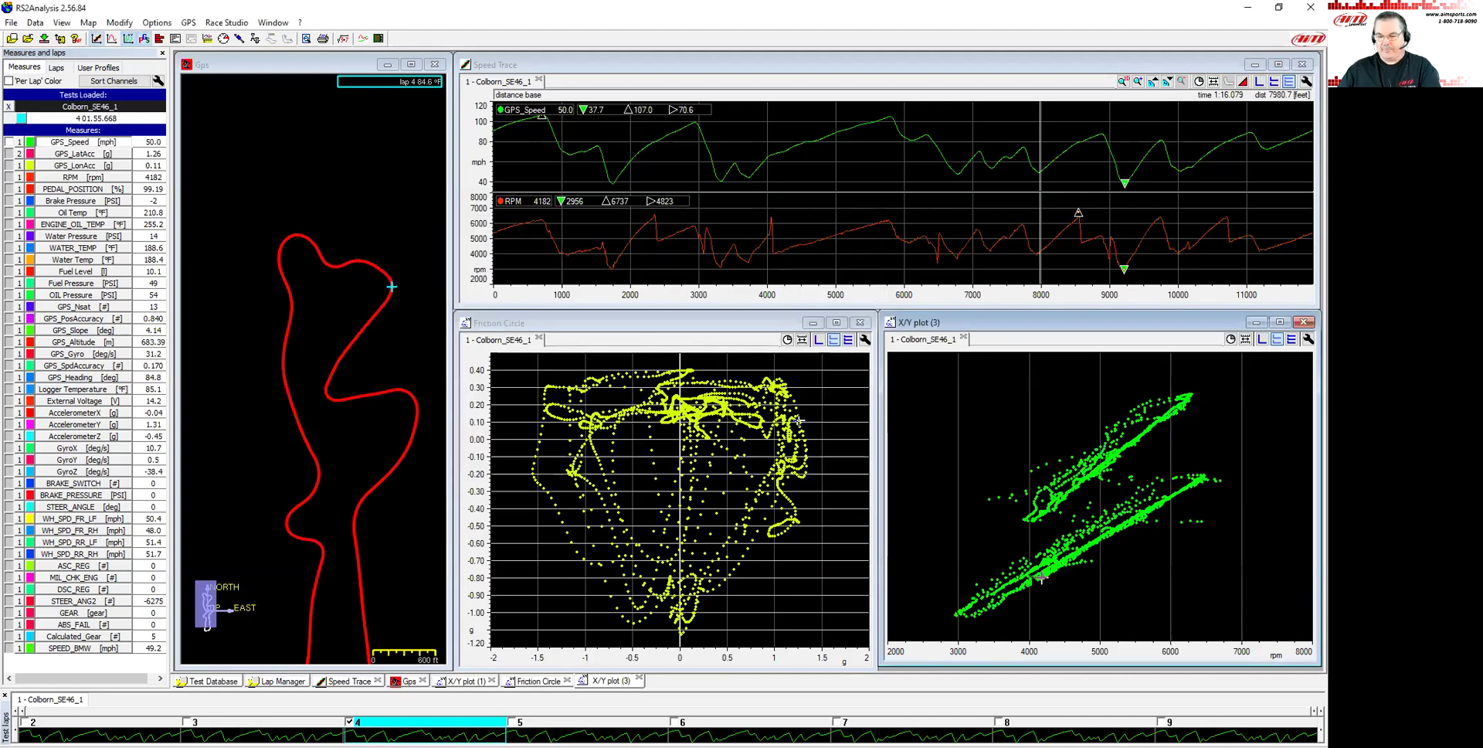
# - Place the Speed Trace cursor at about 5300, 4970 and 4420 feet, and compare the marked points in both X/Y plots
pyautogui.click(857, 229)
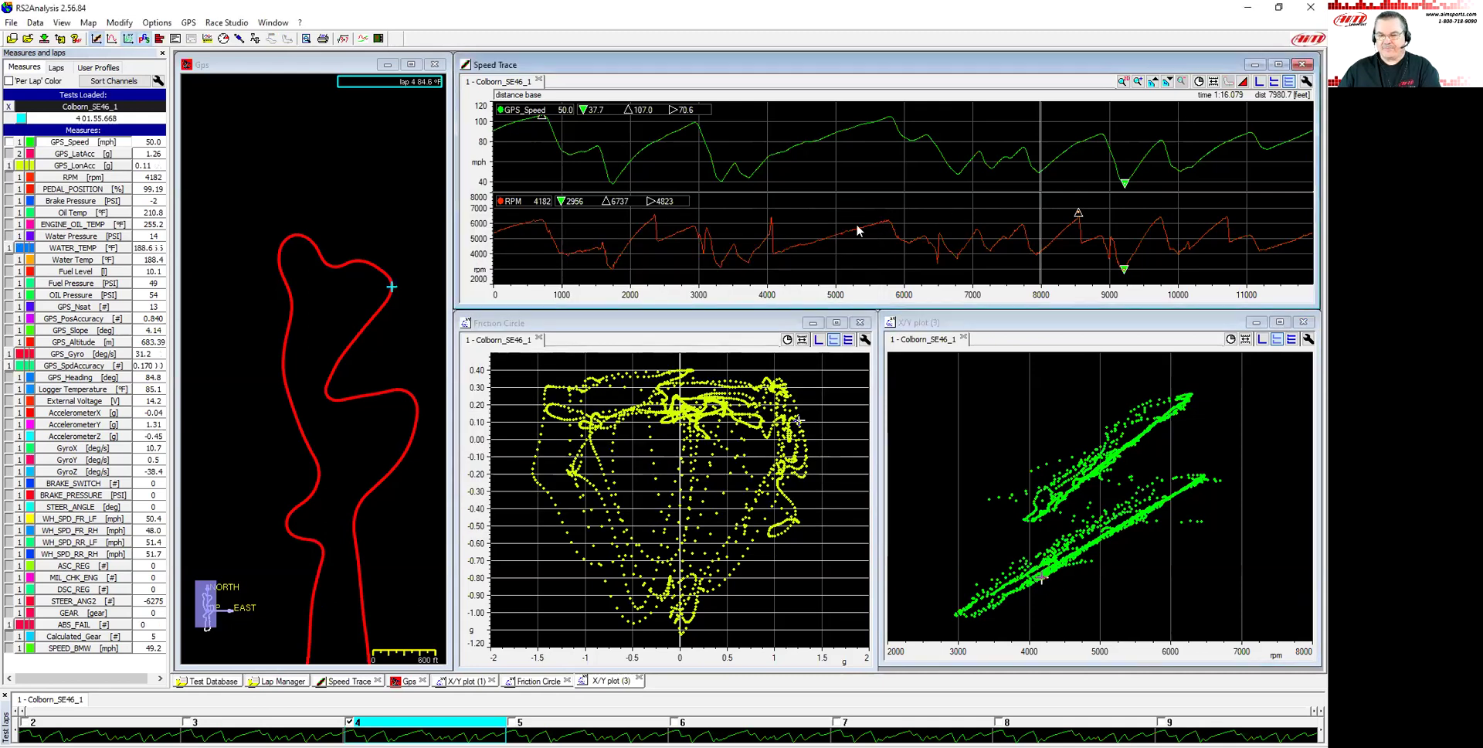
pyautogui.click(858, 229)
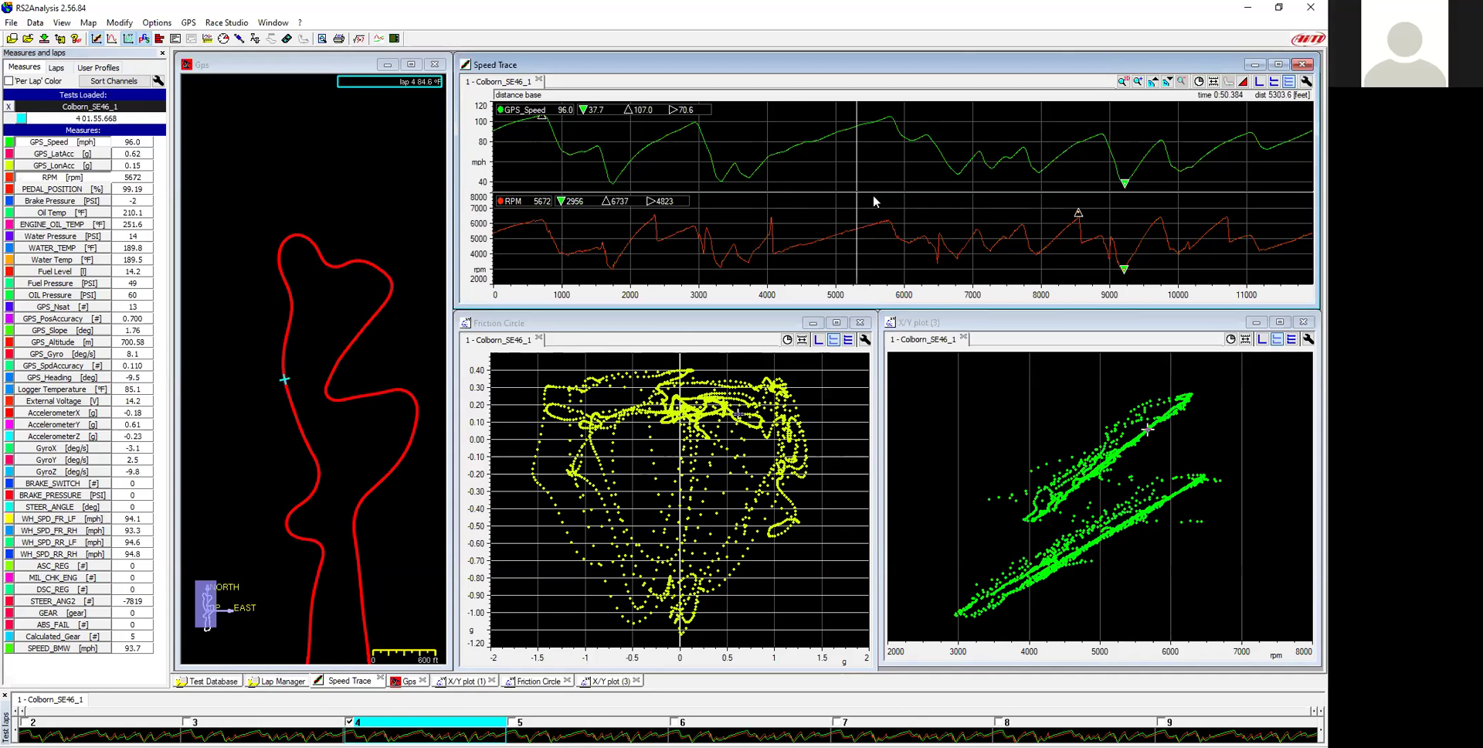
pyautogui.click(834, 155)
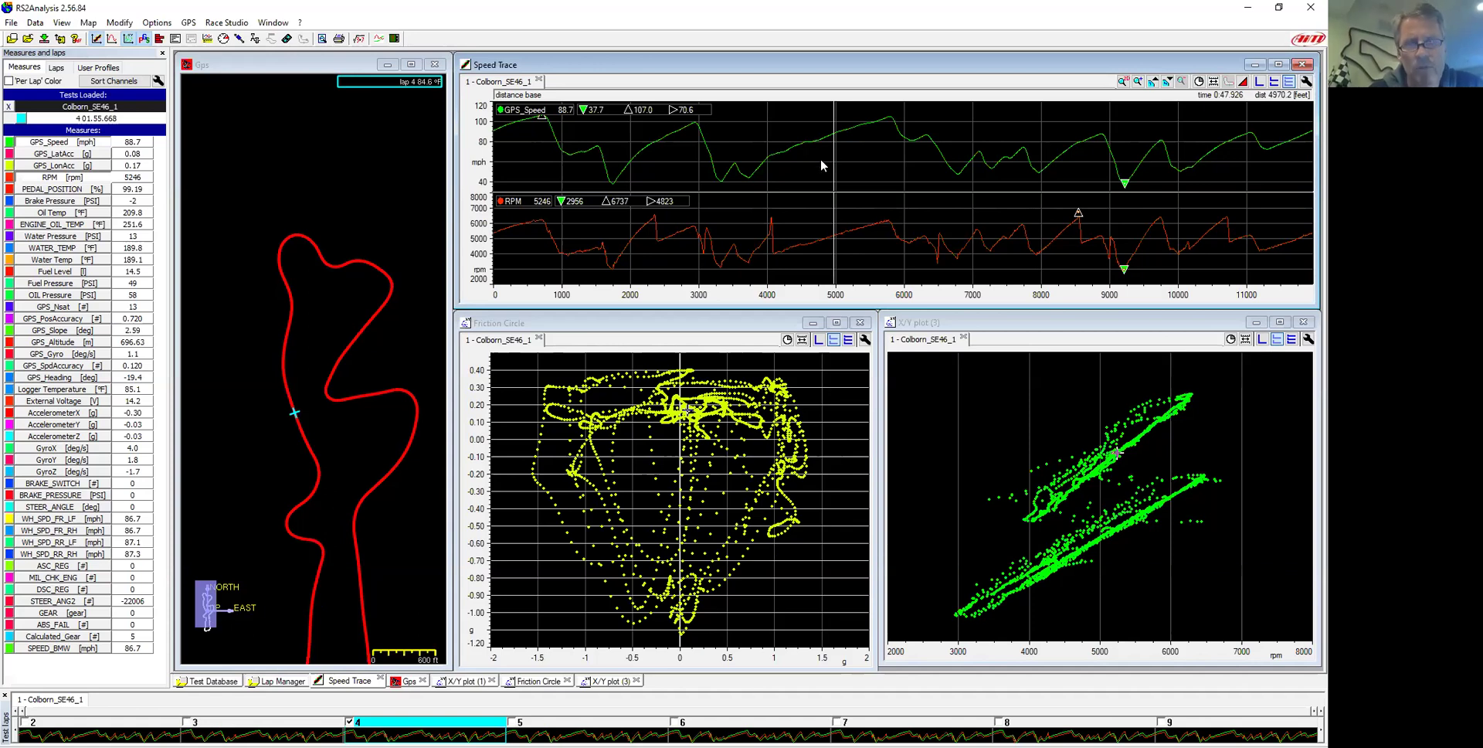
pyautogui.click(797, 154)
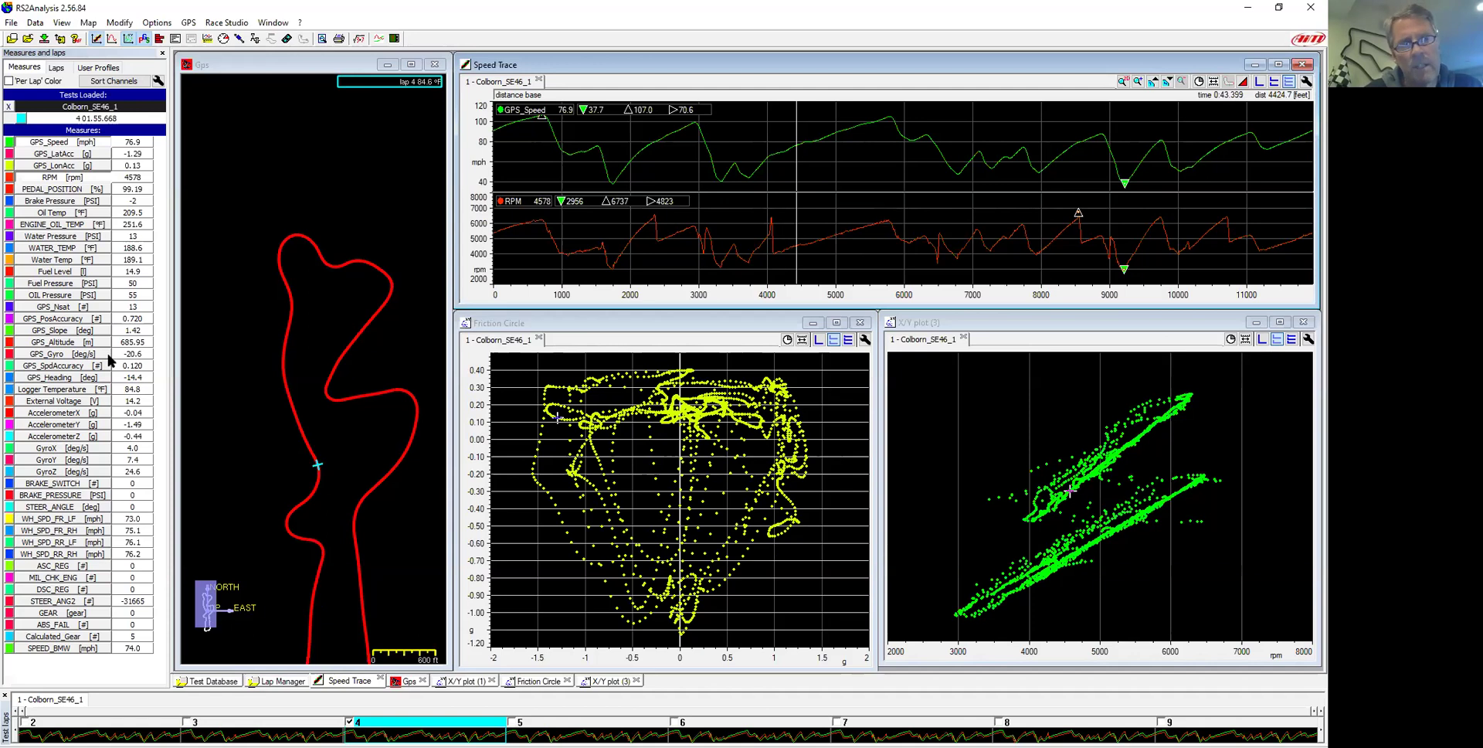
# - Remove RPM from the Speed Trace window, place its cursor at about 5040 feet, and make the Friction Circle window active
pyautogui.click(74, 183)
pyautogui.moveTo(829, 179); pyautogui.dragTo(837, 183)
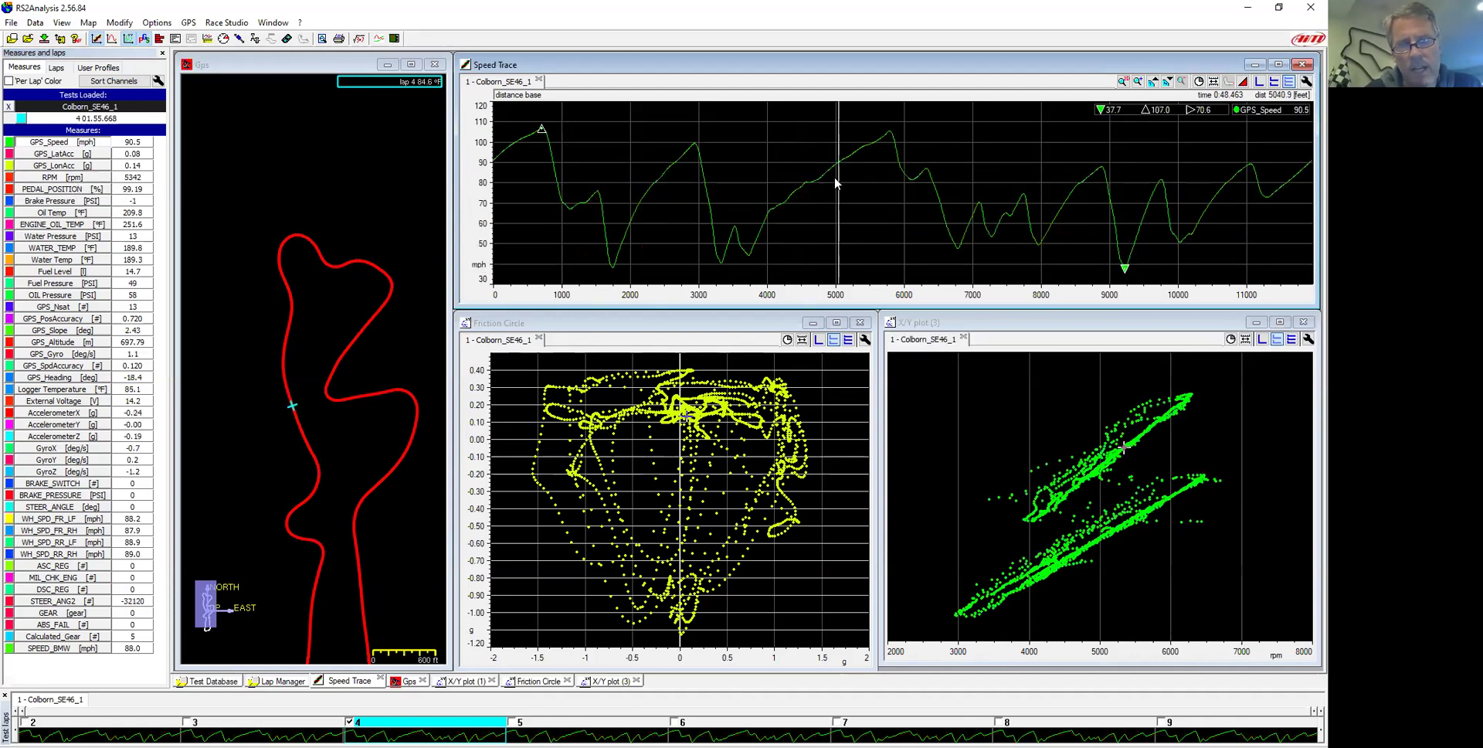
pyautogui.click(726, 324)
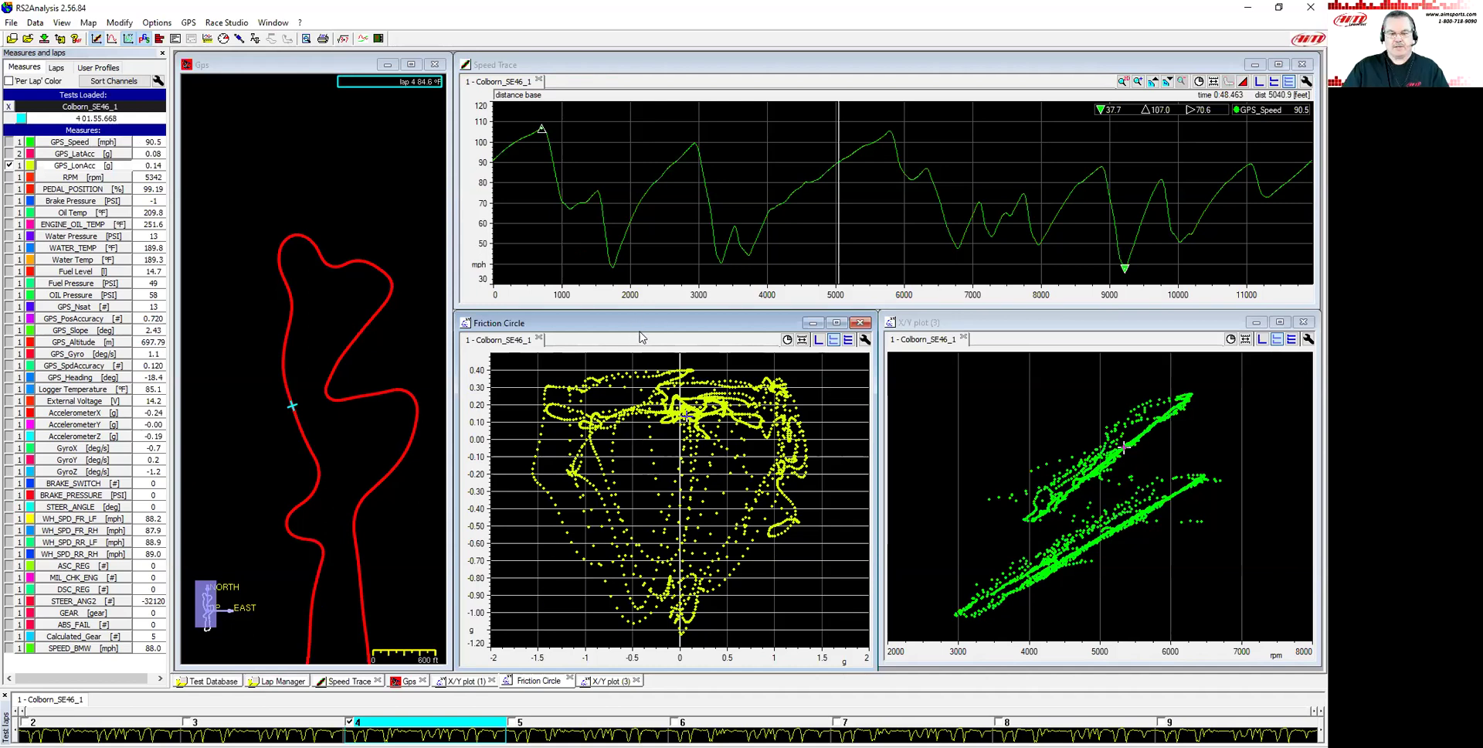
pyautogui.click(18, 154)
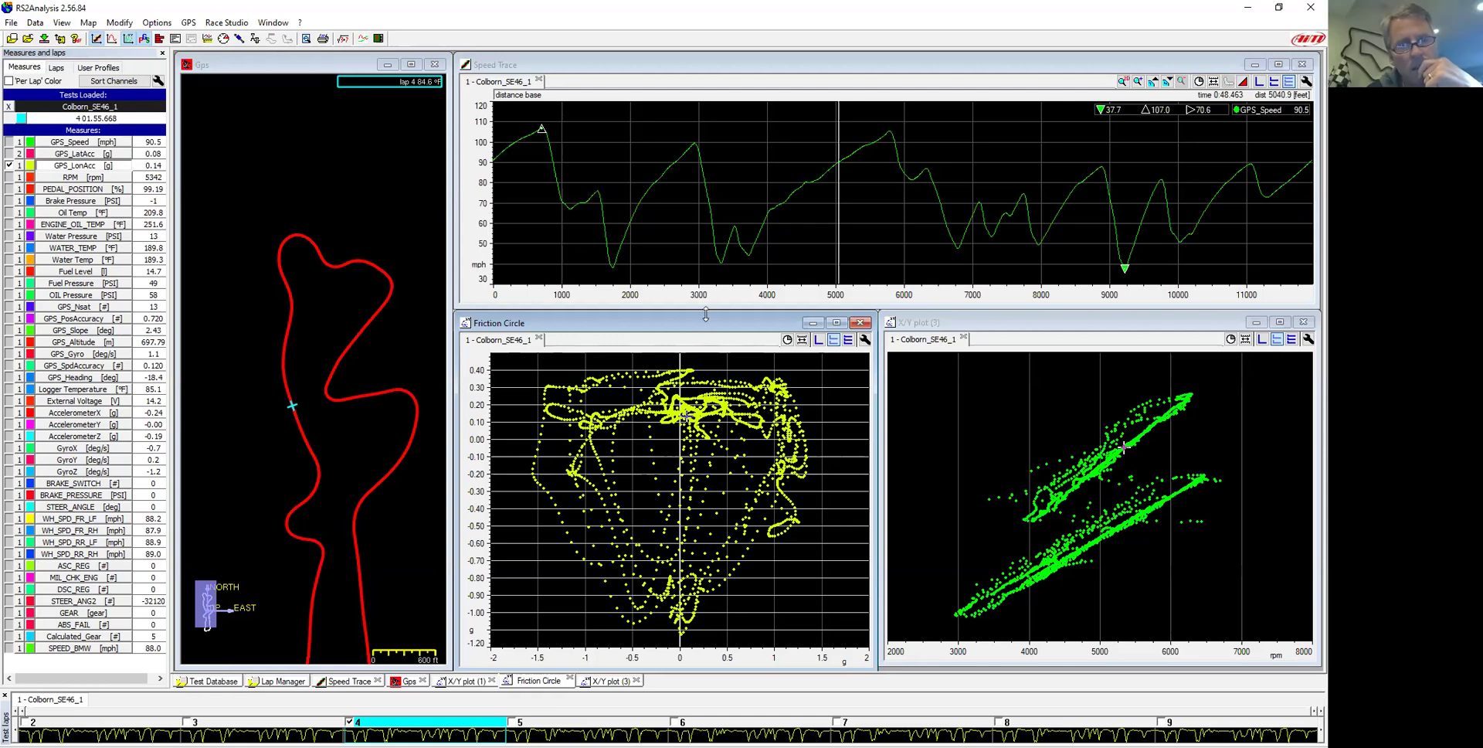
# - Restore the minimized X/Y plot (1) window to its normal size below the Speed Trace
pyautogui.moveTo(705, 314); pyautogui.dragTo(705, 314)
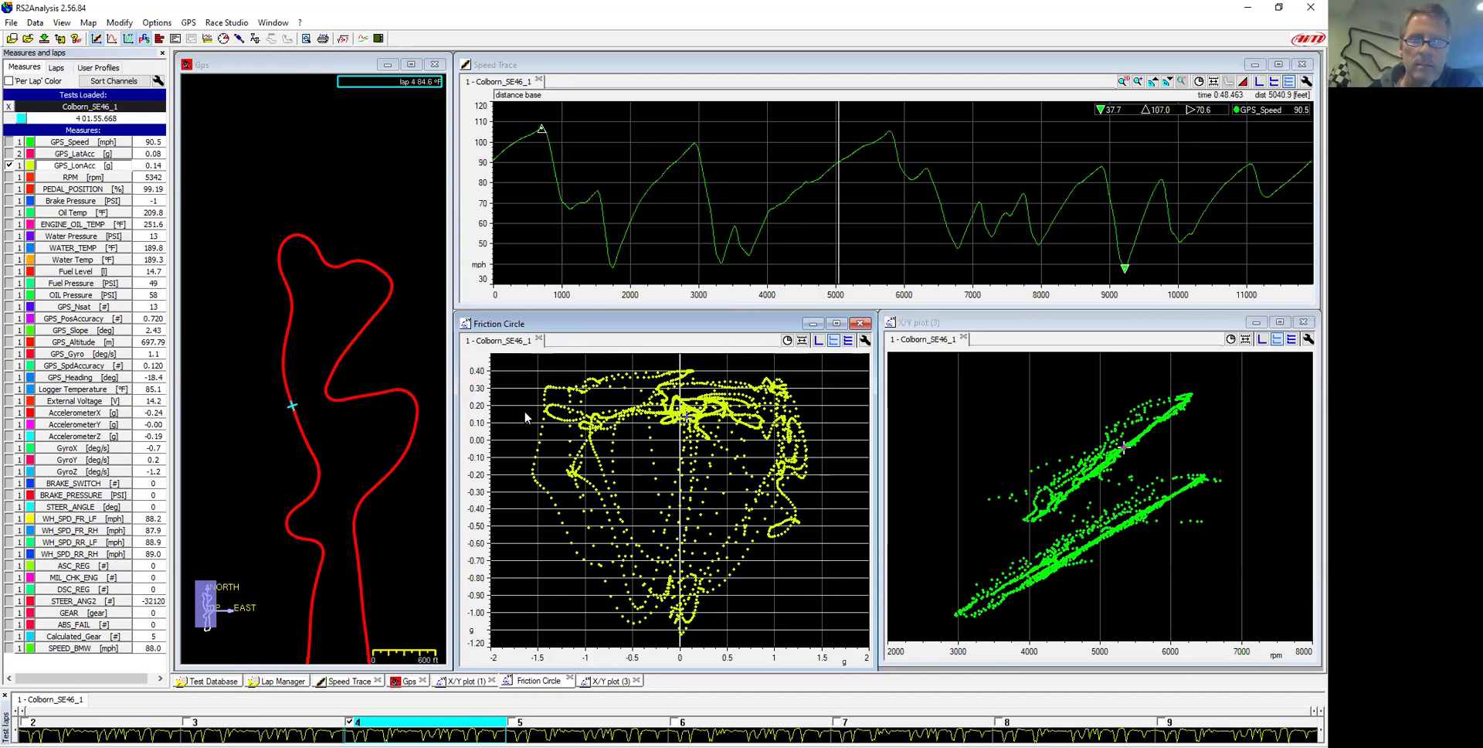
pyautogui.click(465, 686)
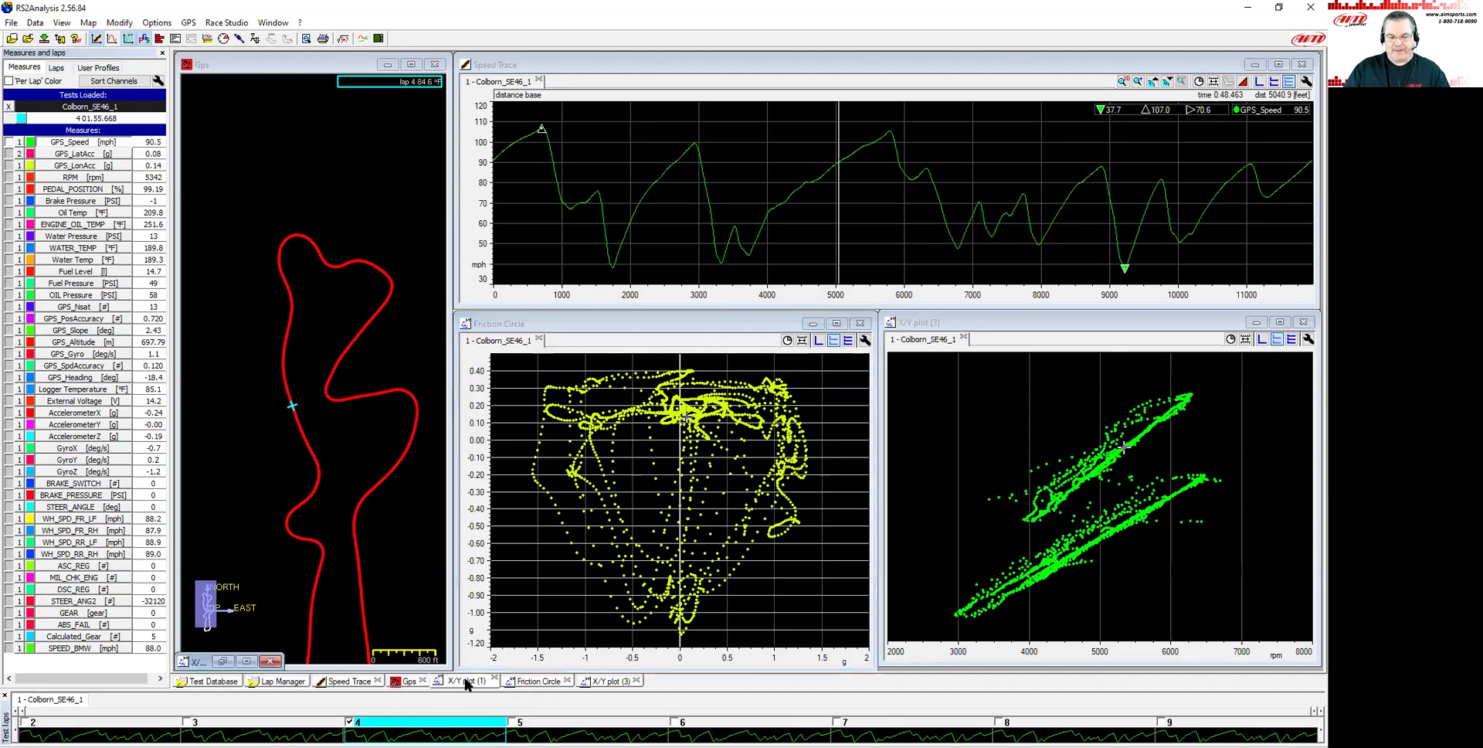
pyautogui.click(224, 662)
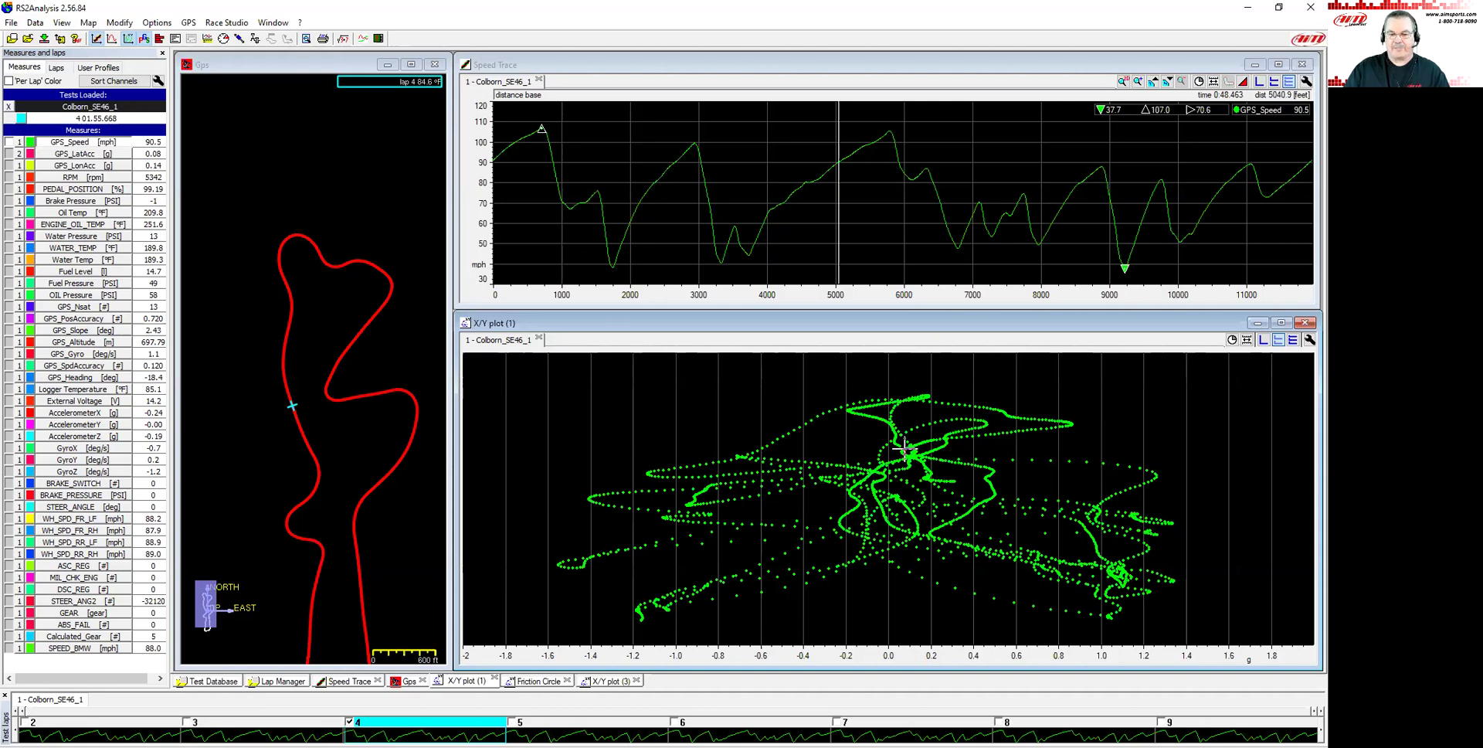
# - Place the Speed Trace cursor at about 4820 and 4940 feet, and check the marked point in X/Y plot (1)
pyautogui.moveTo(698, 216)
pyautogui.mouseDown()
pyautogui.moveTo(819, 212)
pyautogui.moveTo(823, 225)
pyautogui.mouseUp()
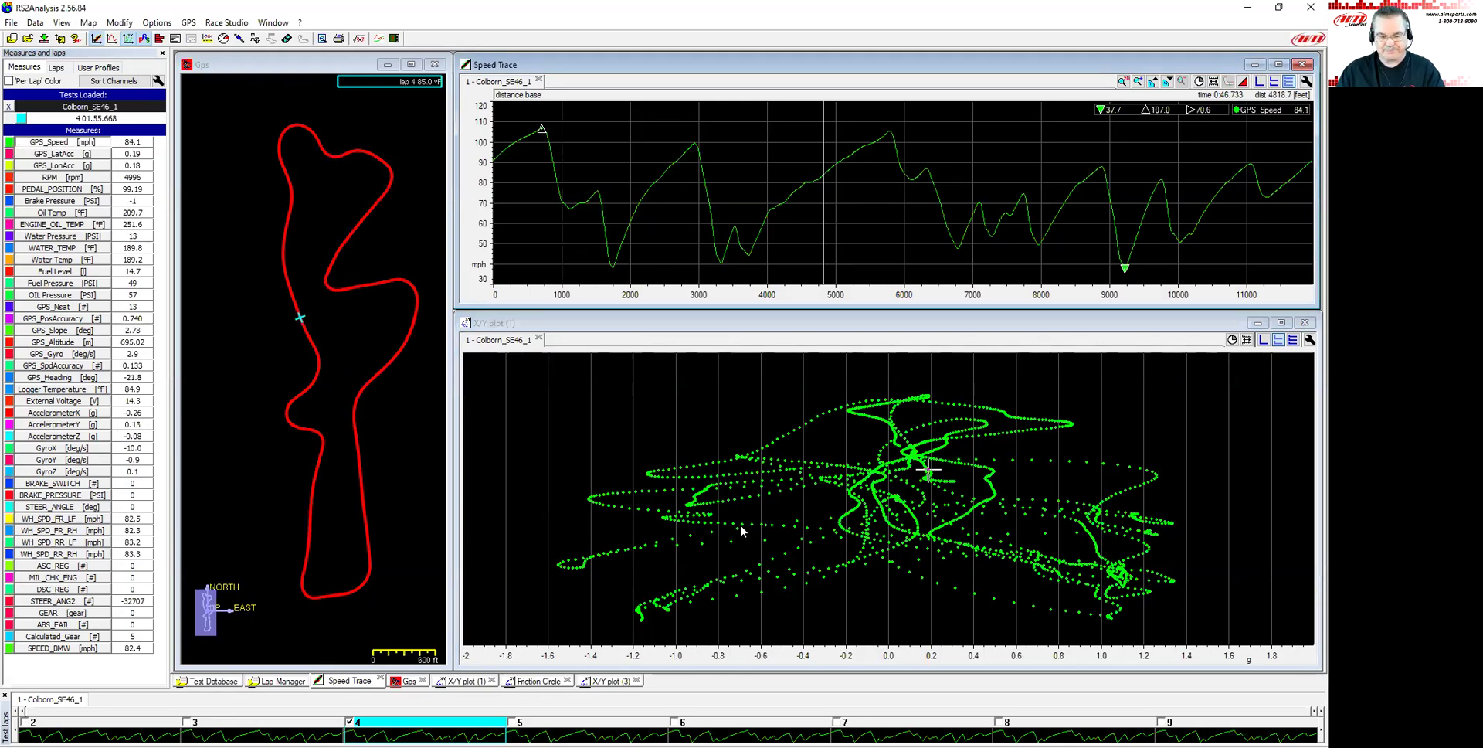
pyautogui.click(468, 680)
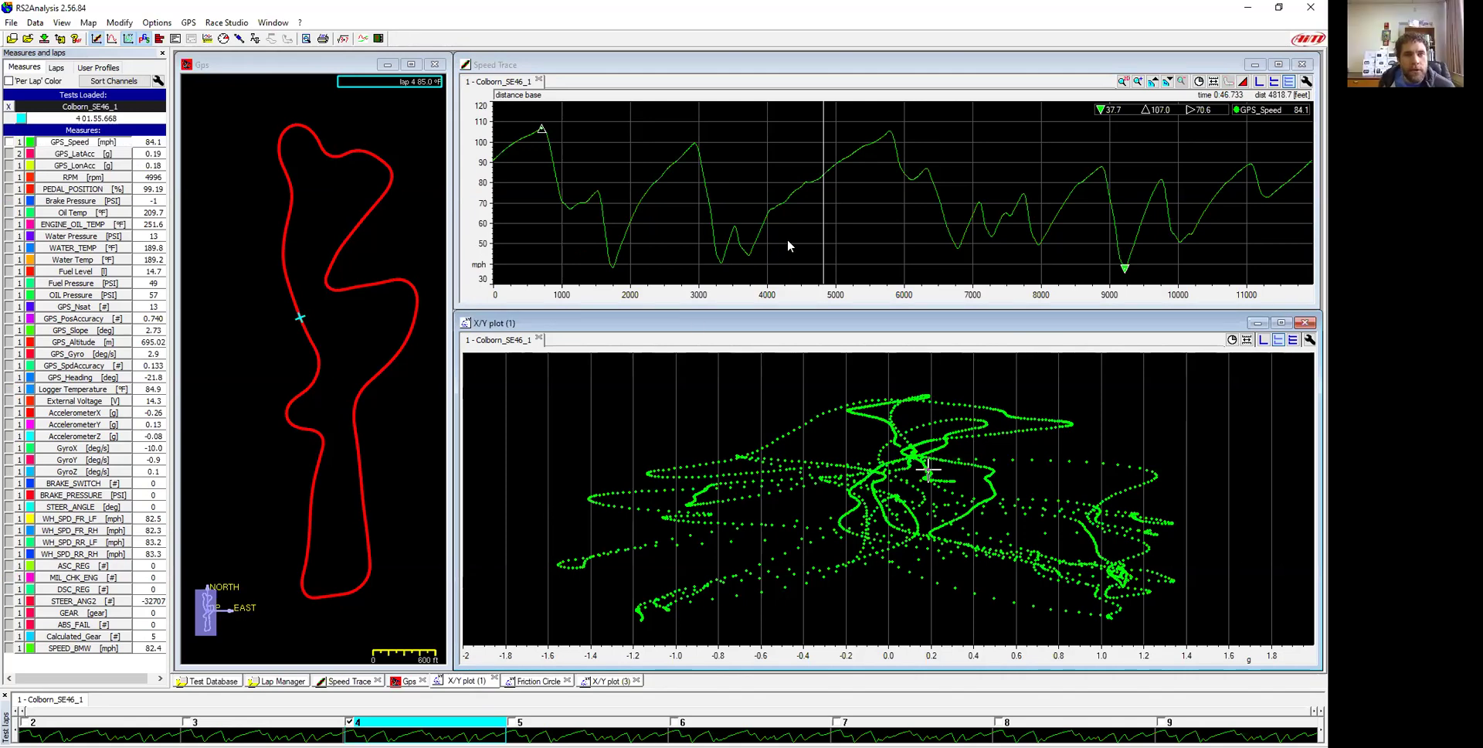
pyautogui.click(831, 230)
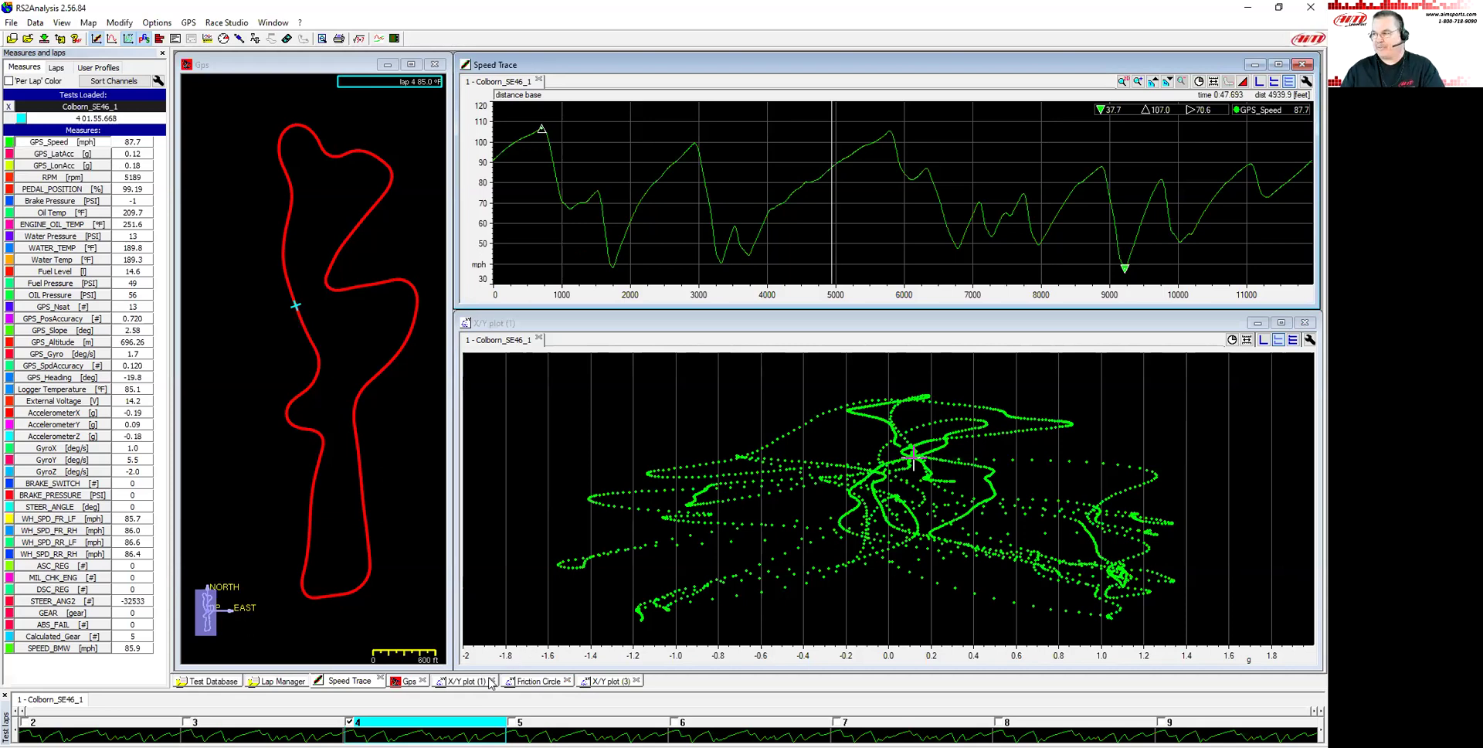
# - Review the window list of the 'Turn v Curve' user profile, close it, and place the Speed Trace cursor at about 4930 feet
pyautogui.click(9, 23)
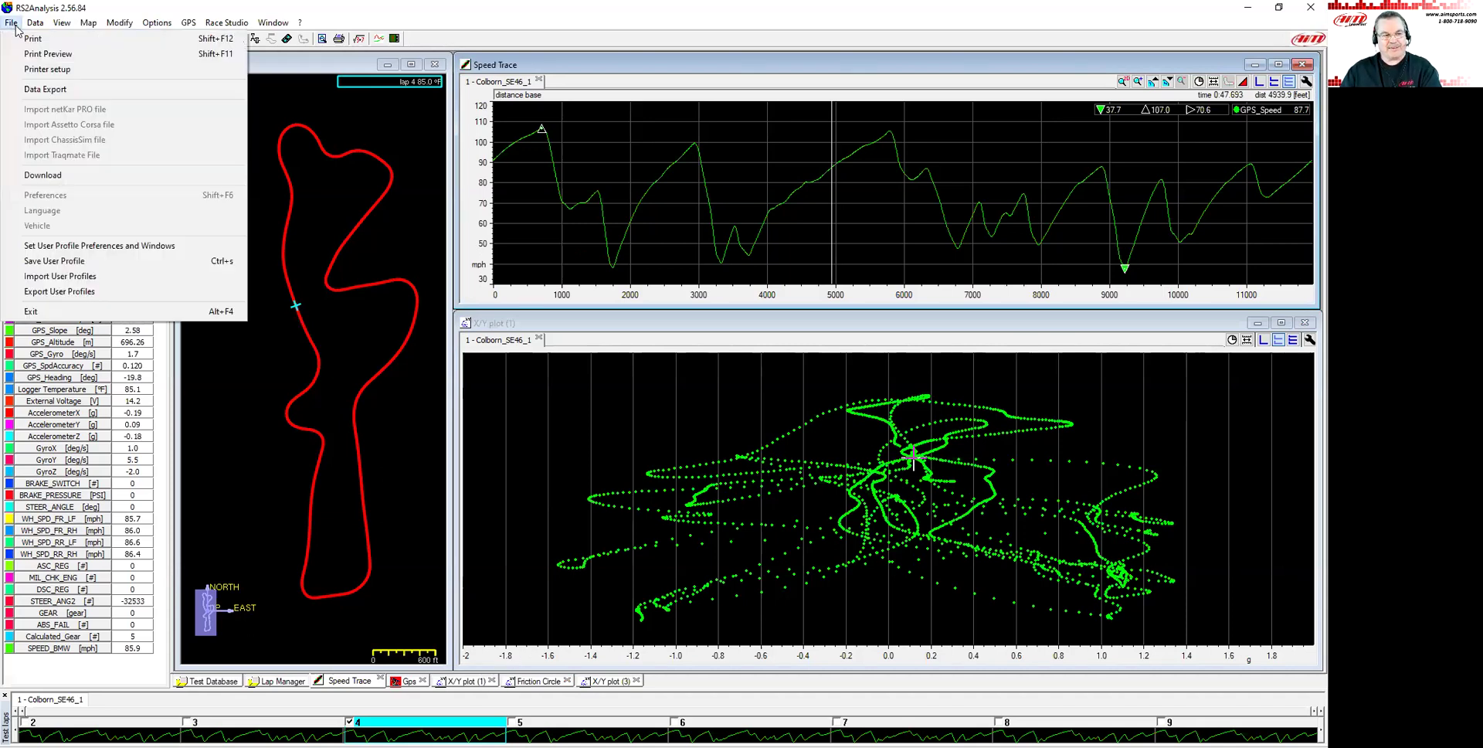
pyautogui.click(87, 246)
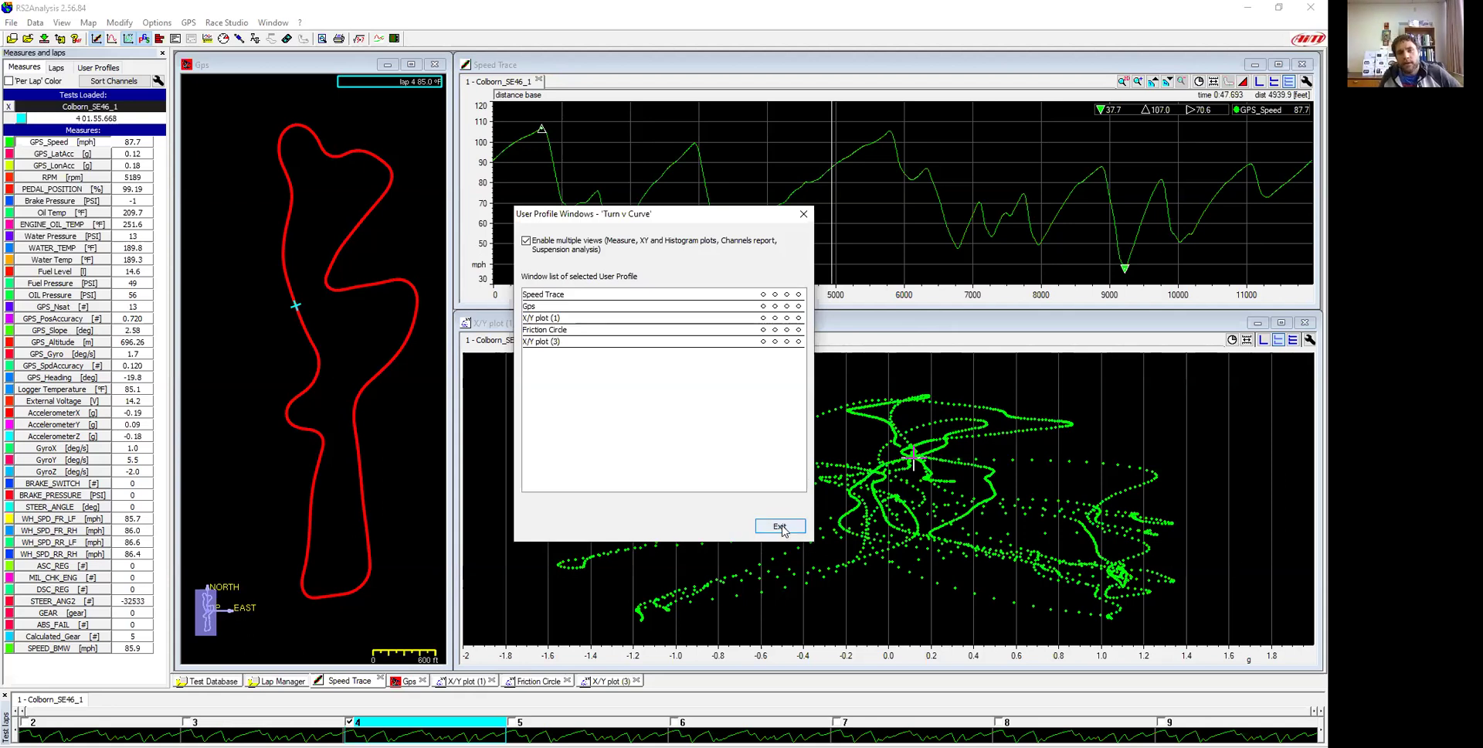
pyautogui.click(833, 170)
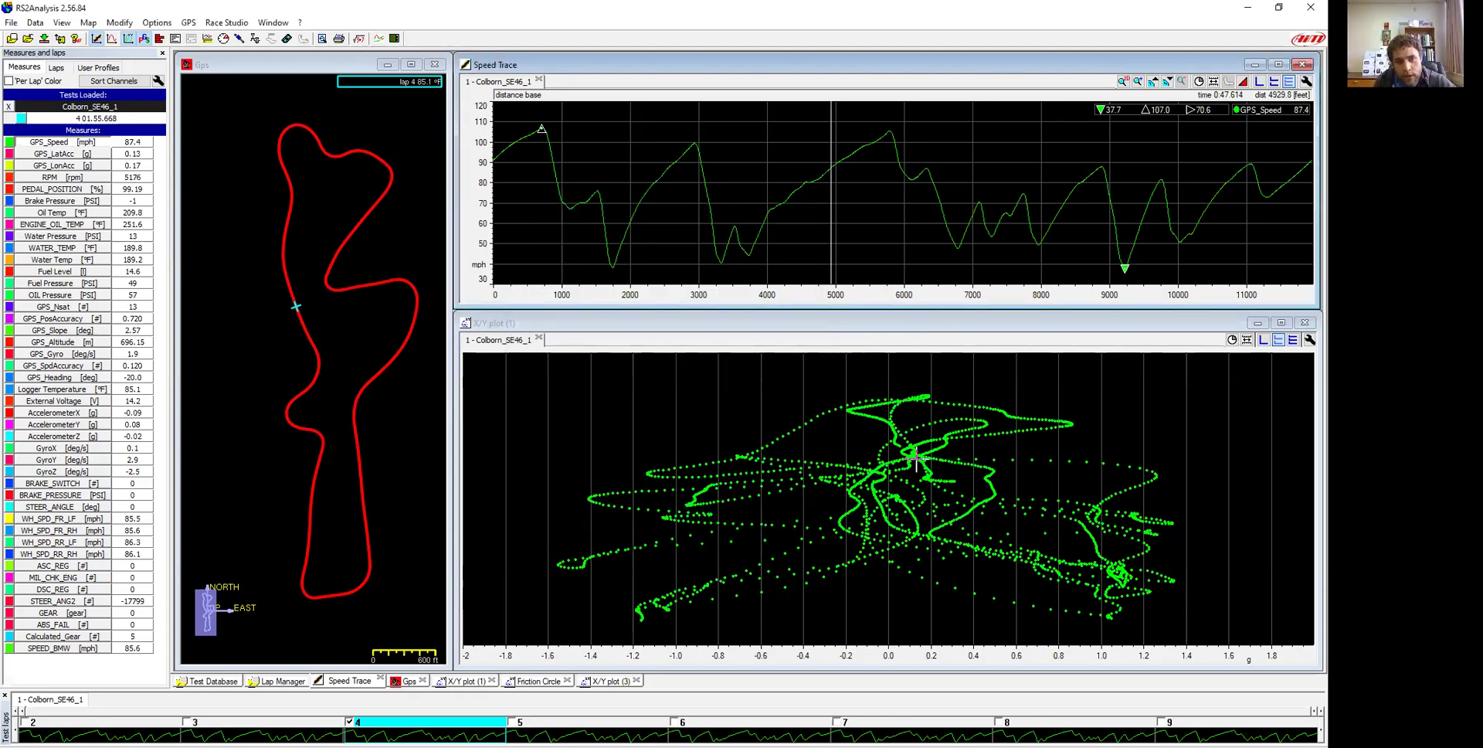
# - Narrow X/Y plot (1) to about a third of the width under the Speed Trace, and narrow the Friction Circle window likewise
pyautogui.click(607, 447)
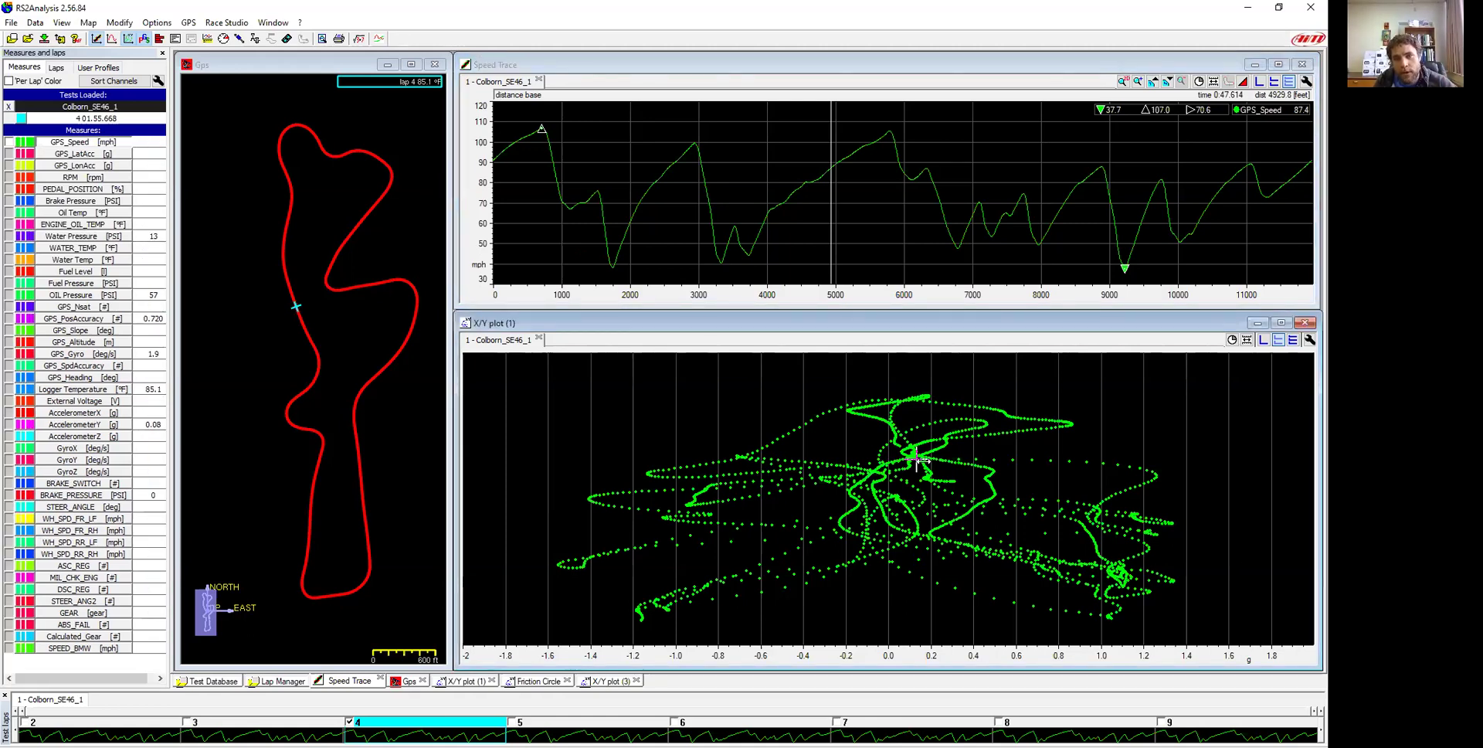
pyautogui.doubleClick(919, 461)
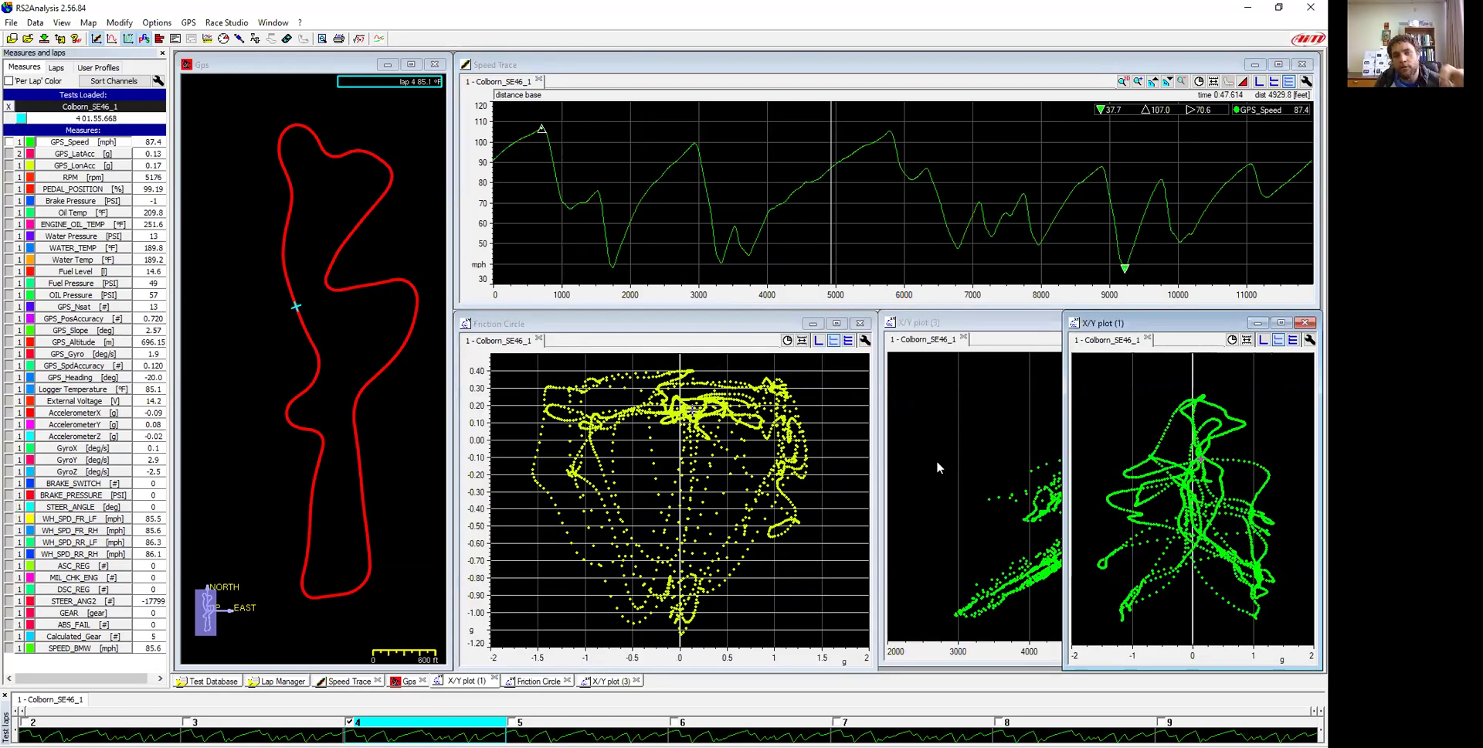
pyautogui.click(872, 439)
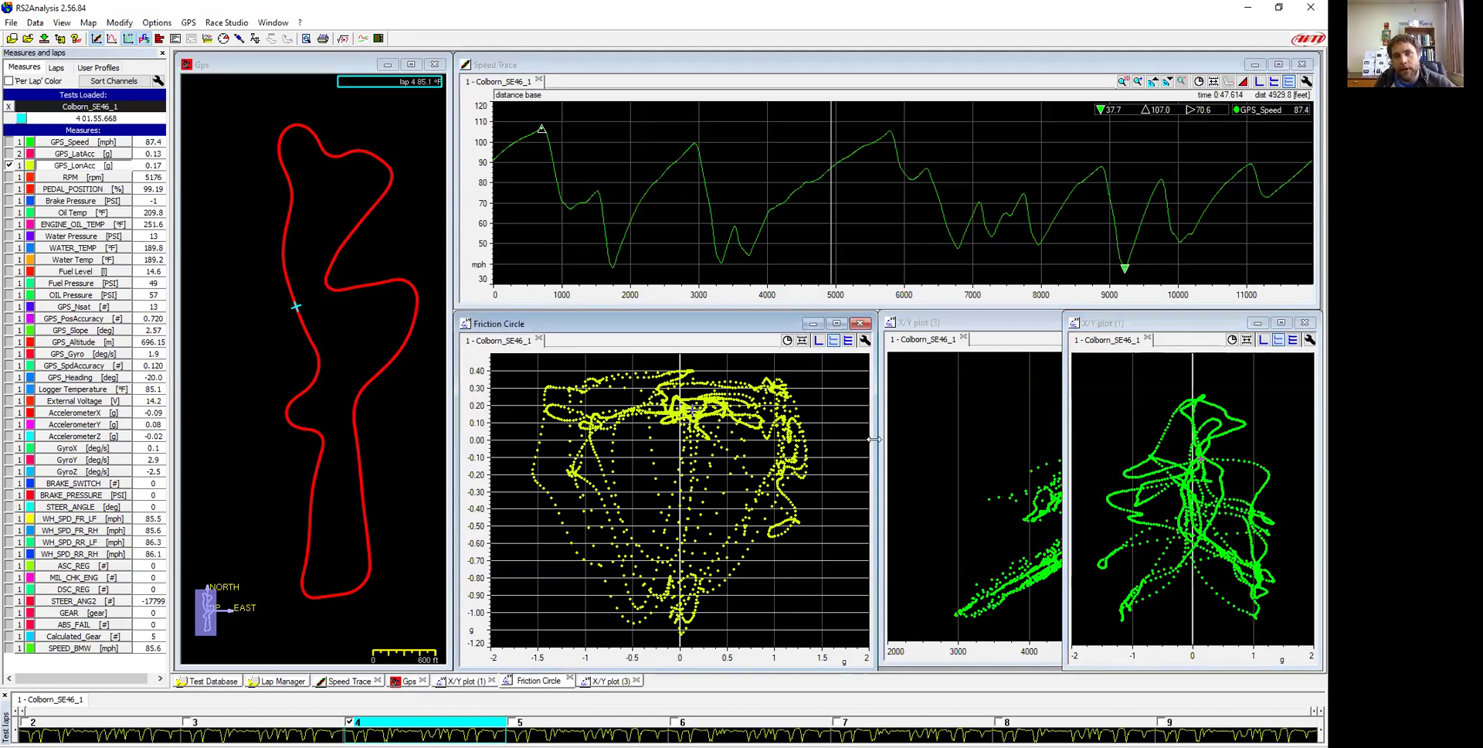
pyautogui.moveTo(874, 439); pyautogui.dragTo(737, 438)
# - Move X/Y plot (3) beside the Friction Circle and narrow it to fit the space before X/Y plot (1)
pyautogui.click(918, 325)
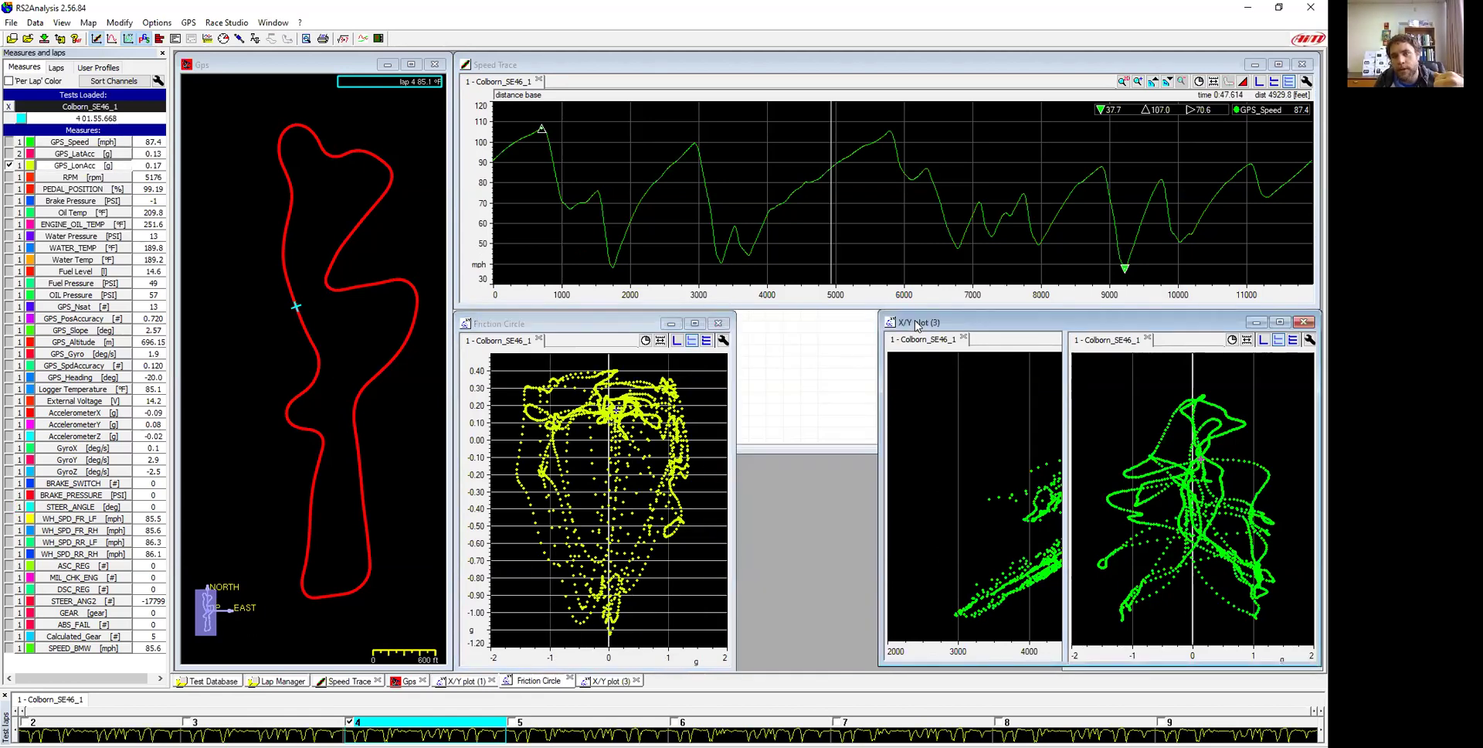
pyautogui.moveTo(918, 325); pyautogui.dragTo(776, 324)
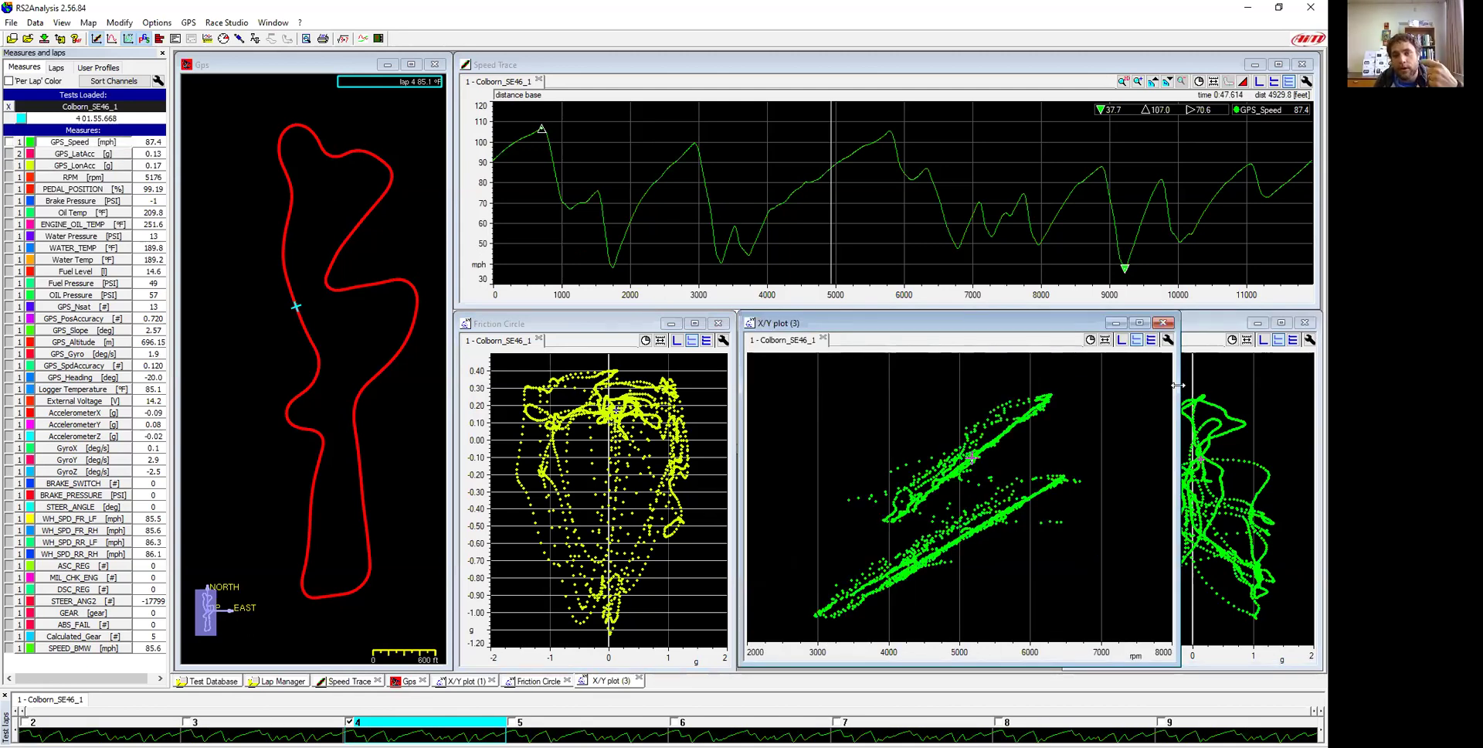
pyautogui.moveTo(1178, 385); pyautogui.dragTo(1057, 384)
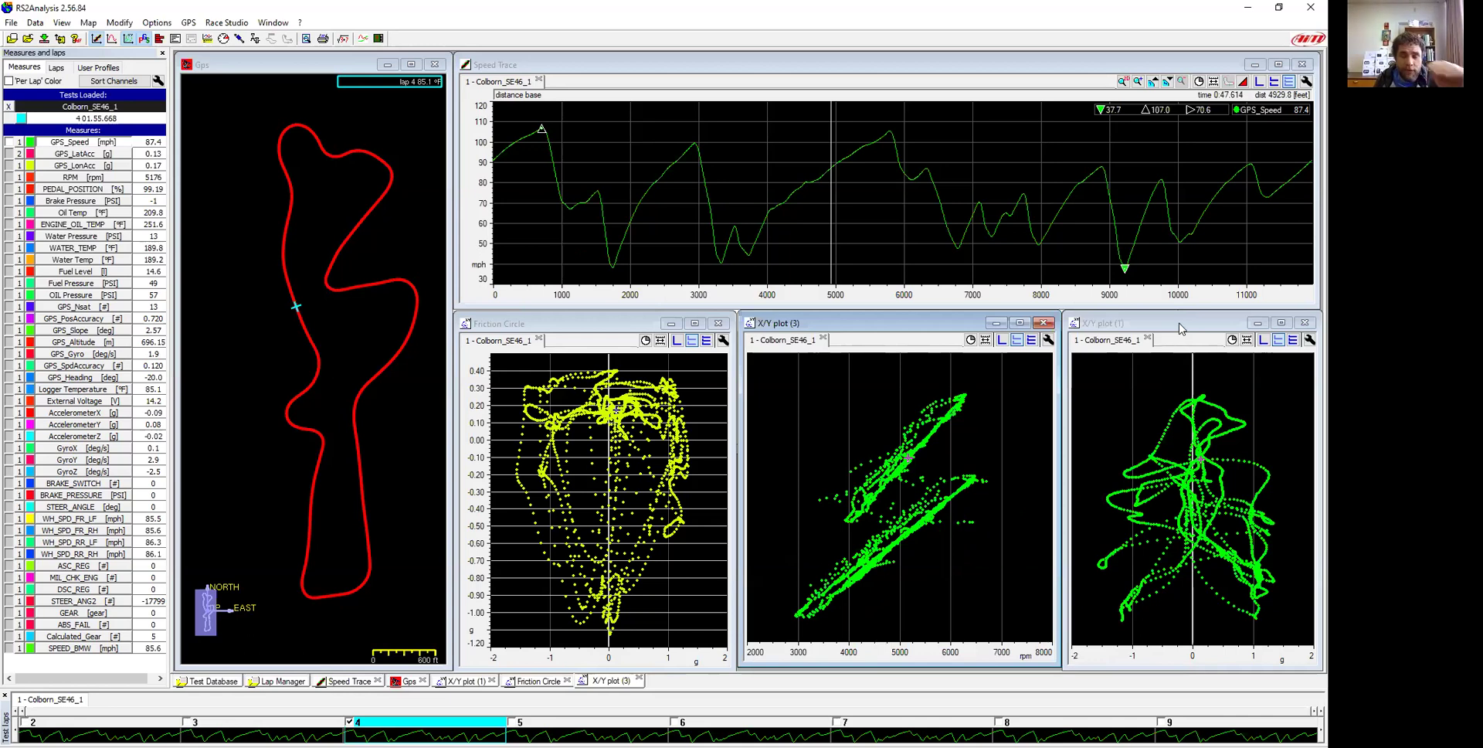
pyautogui.click(1180, 328)
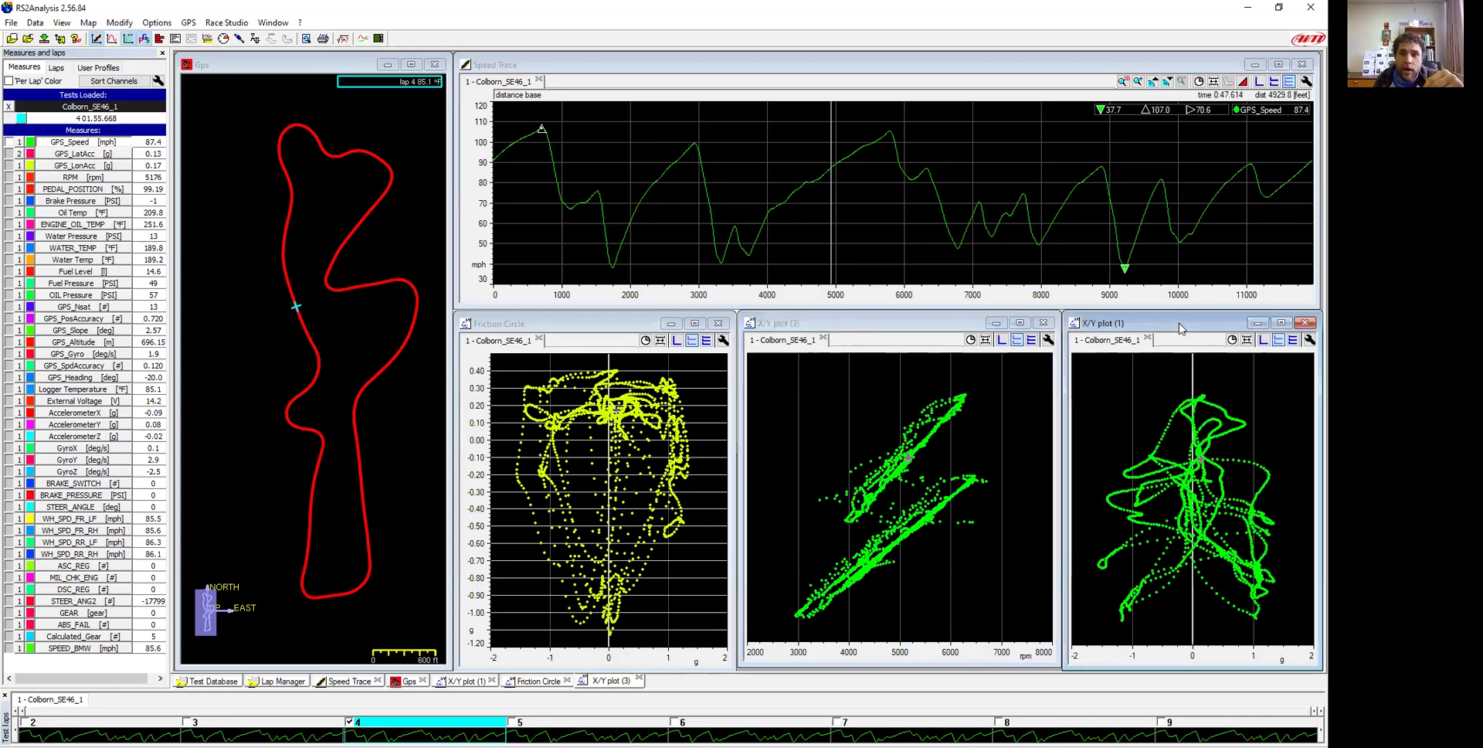
# - Place the Speed Trace cursor at about 5380, 5270 and 5540 feet, and compare the marked points in all three plots
pyautogui.click(864, 200)
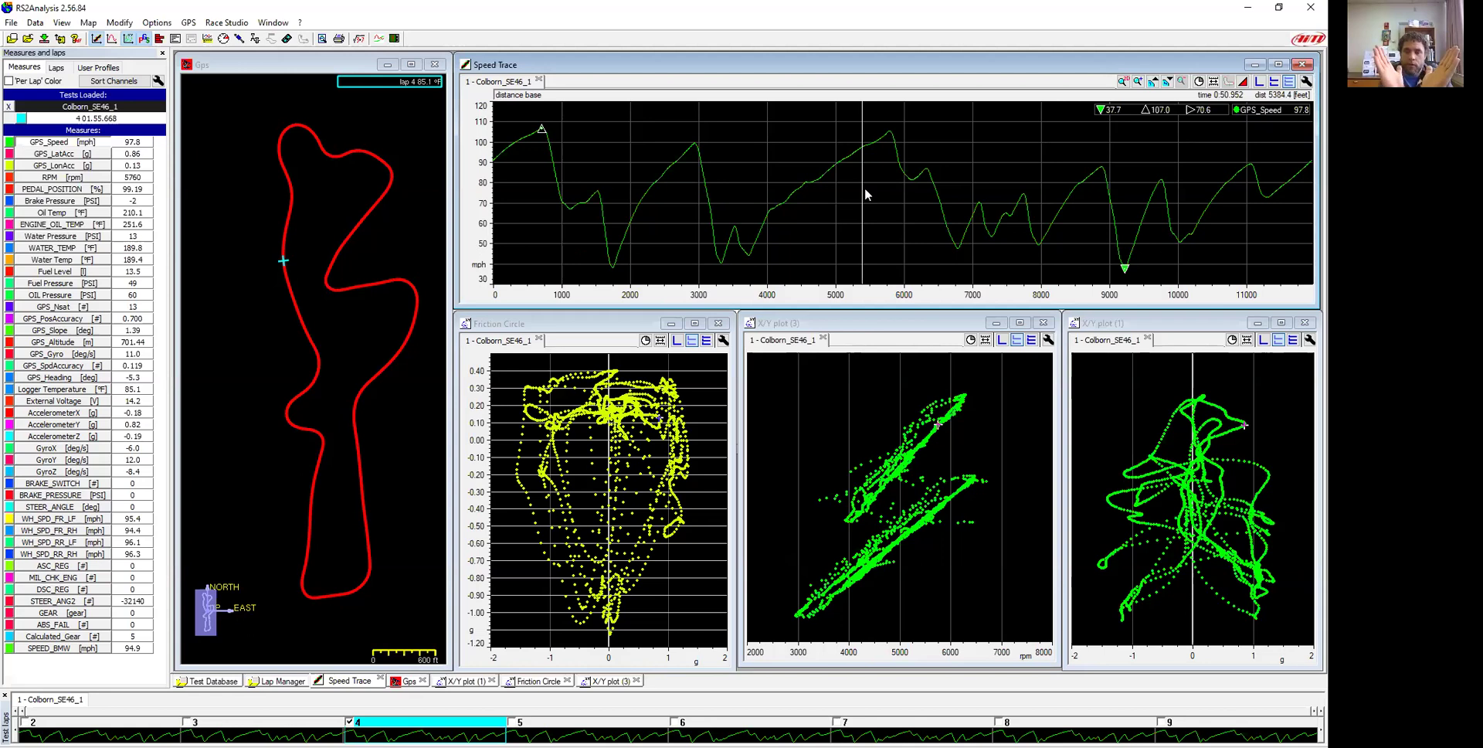
pyautogui.moveTo(860, 179); pyautogui.dragTo(854, 188)
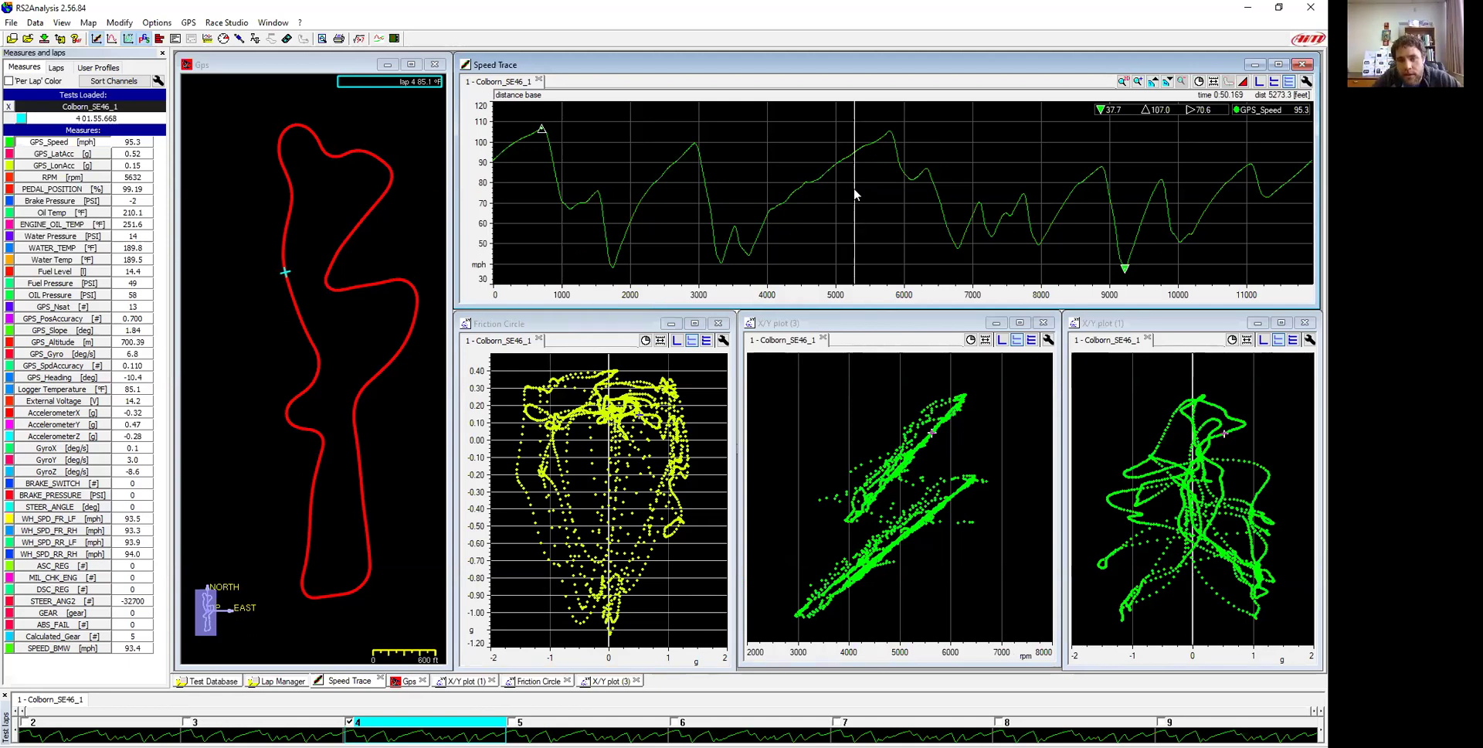
pyautogui.moveTo(855, 188); pyautogui.dragTo(882, 195)
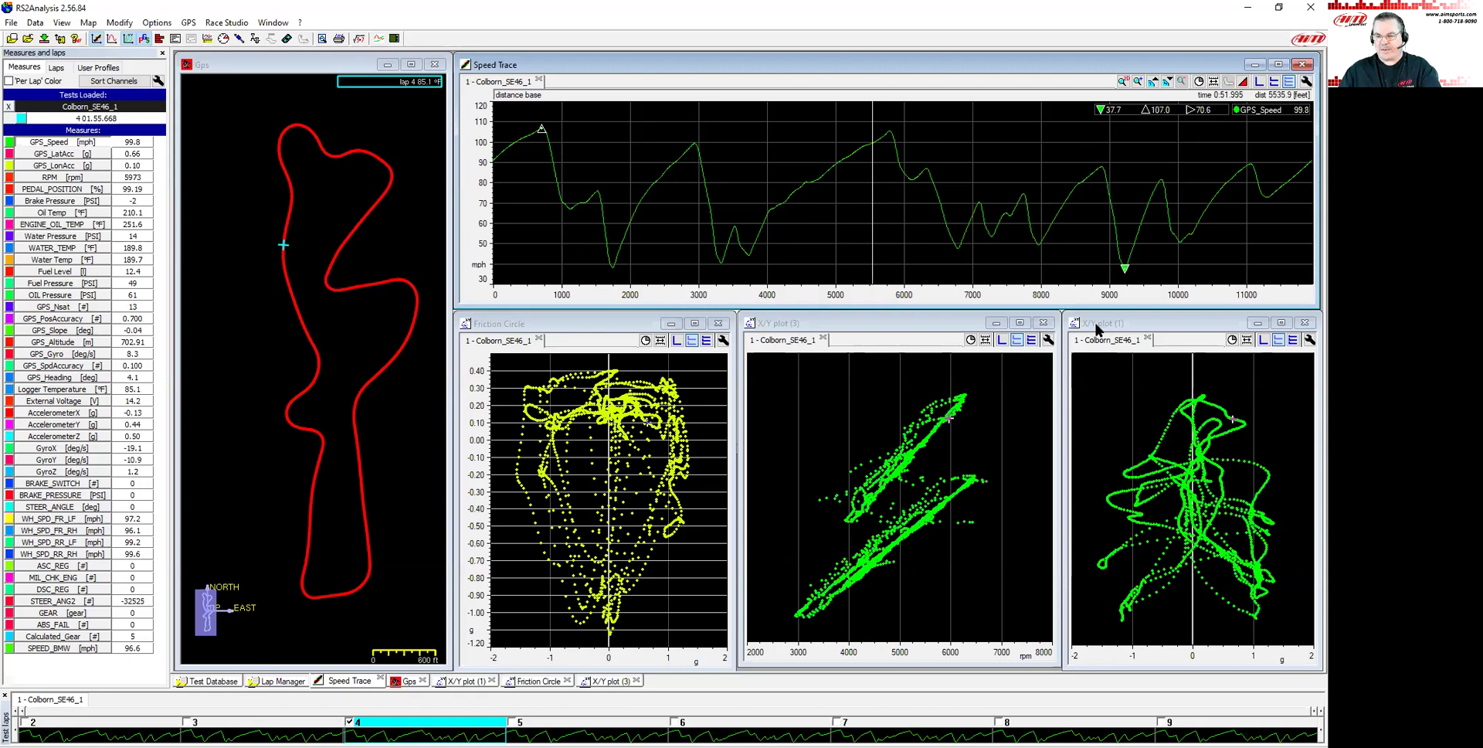
# - Add RPM to the Speed Trace window and show the GPS_Speed scale in X/Y plot (3)
pyautogui.click(63, 180)
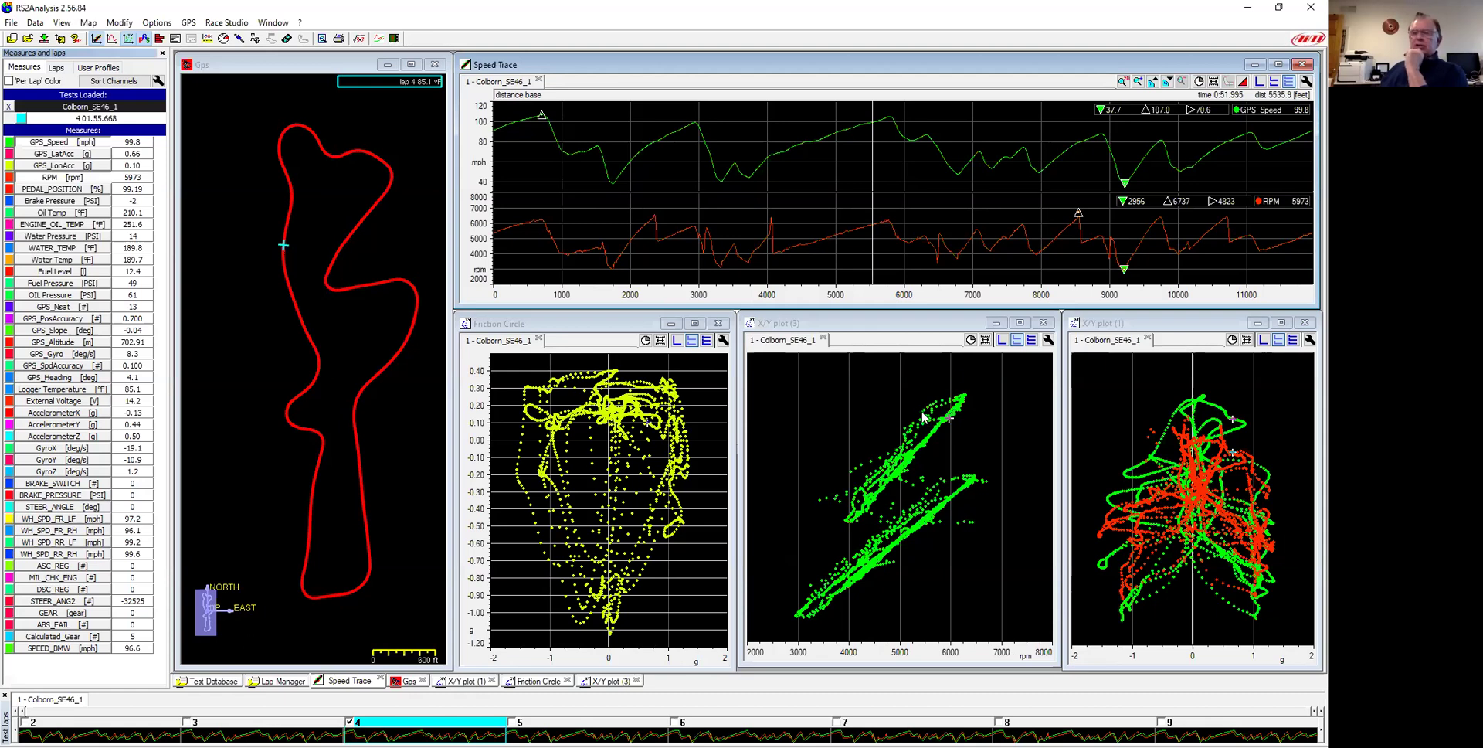
pyautogui.click(856, 327)
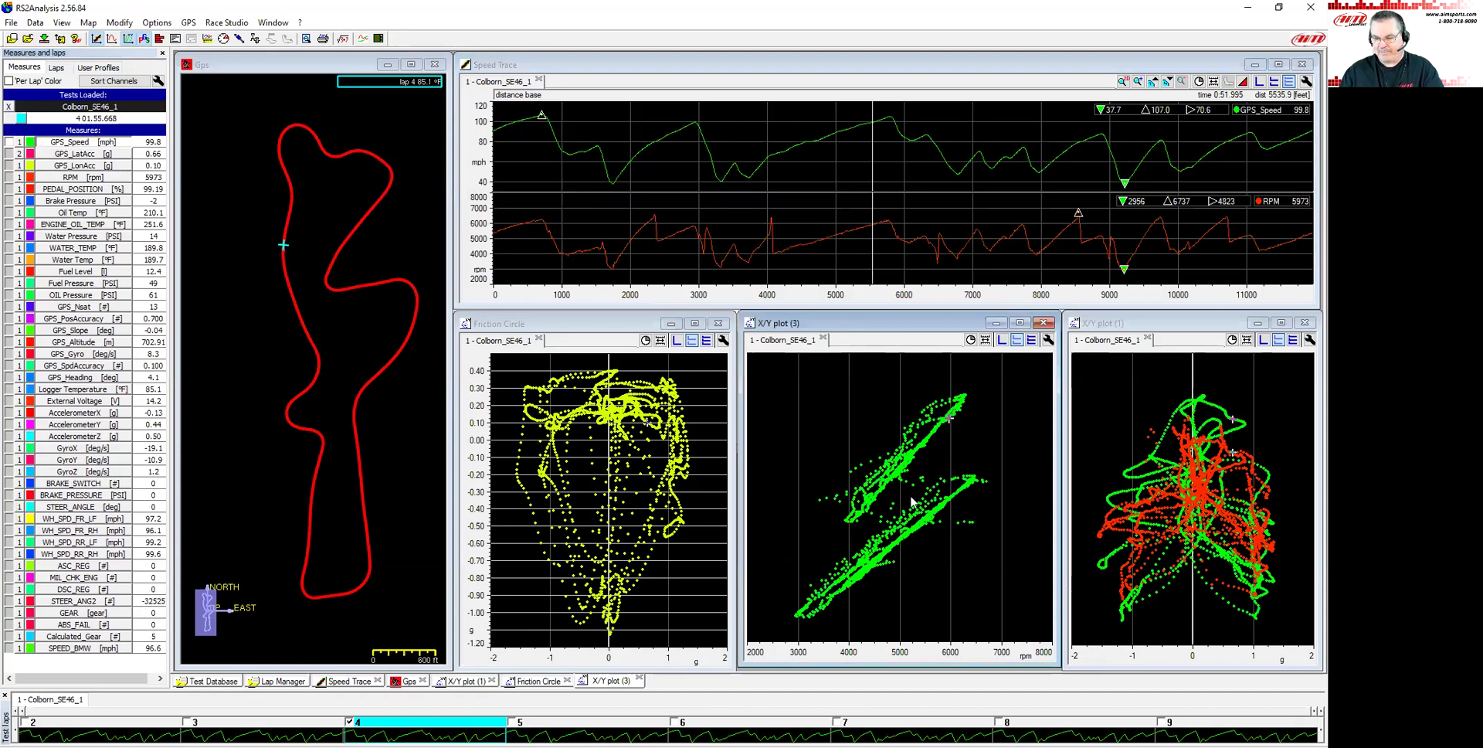
pyautogui.click(9, 142)
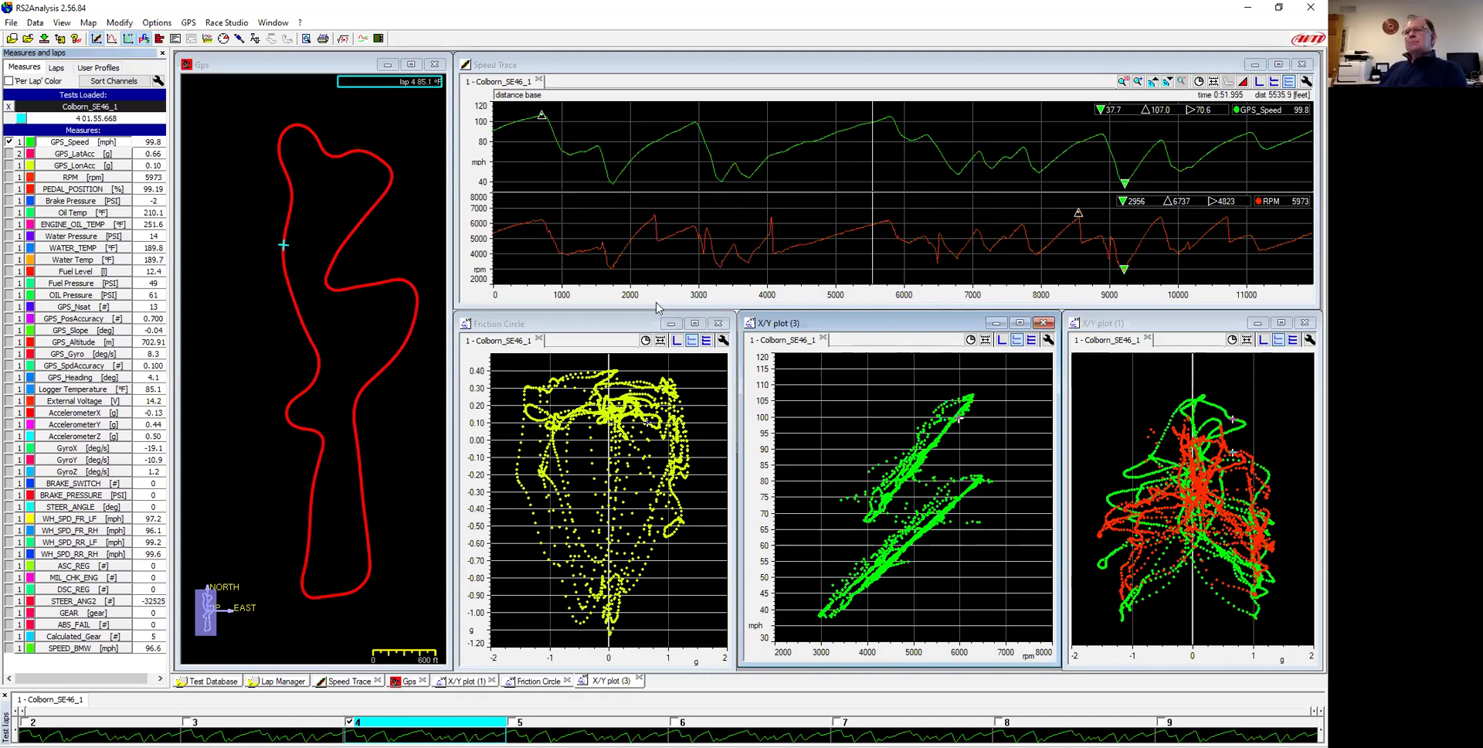
# - Place the Speed Trace cursor at about 4400 feet, and activate each X/Y plot and the Friction Circle to compare their selected channels
pyautogui.click(572, 329)
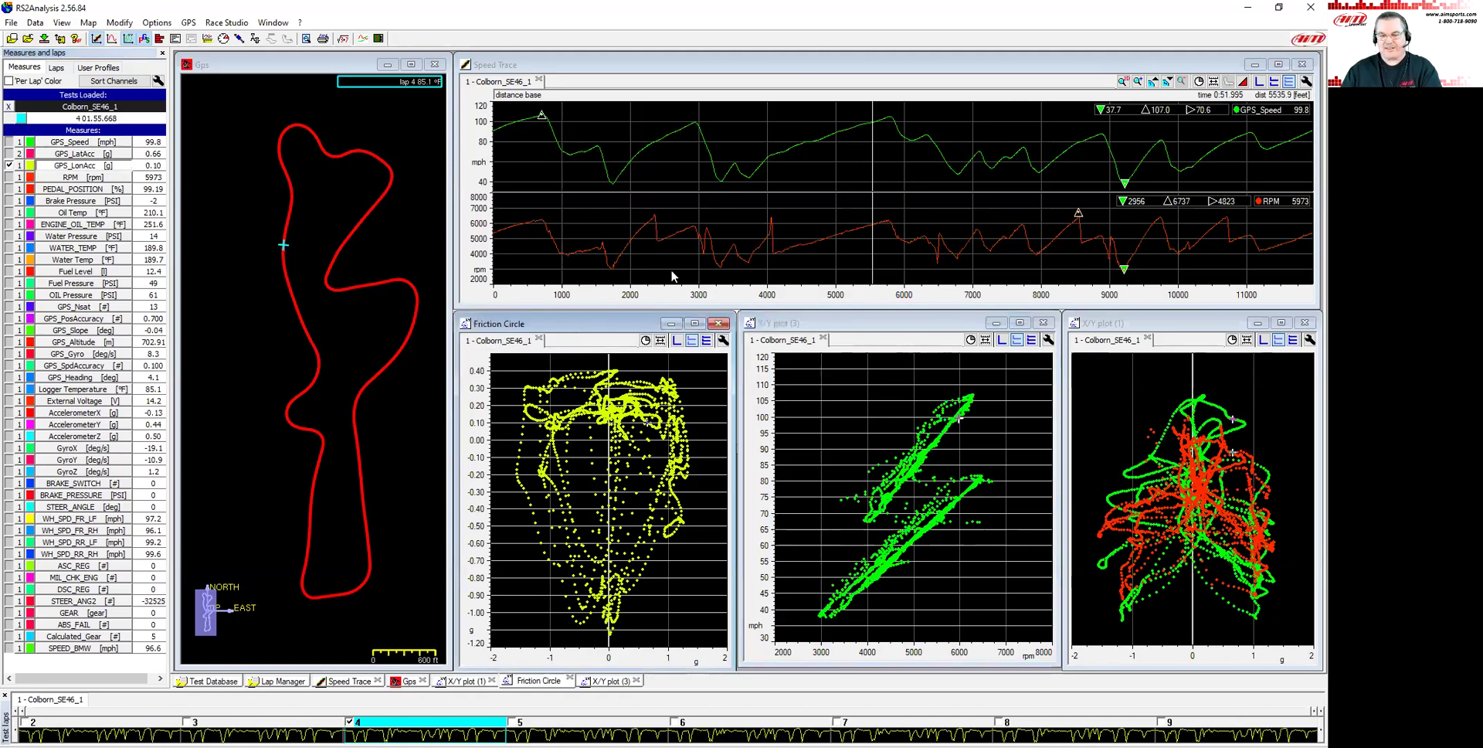
pyautogui.click(795, 108)
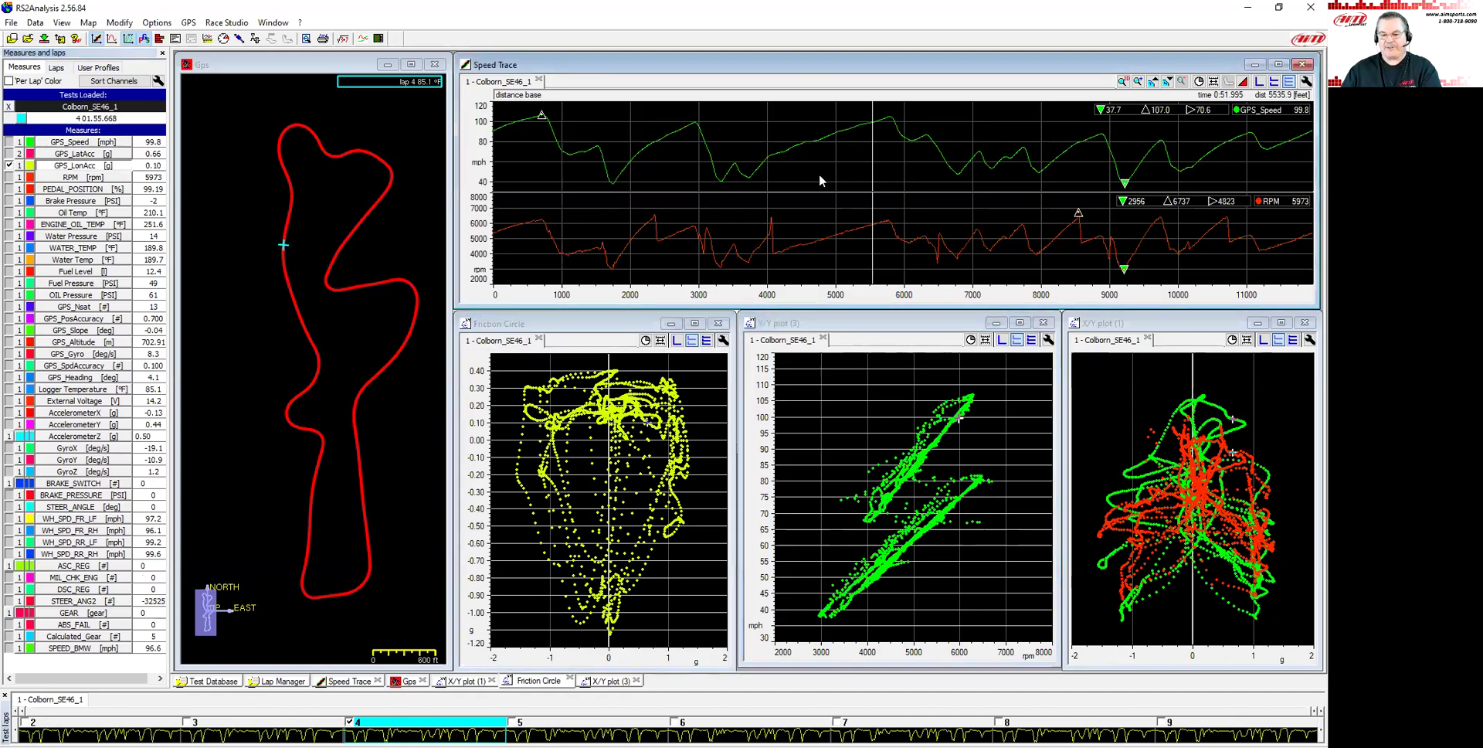
pyautogui.click(893, 330)
pyautogui.click(1166, 327)
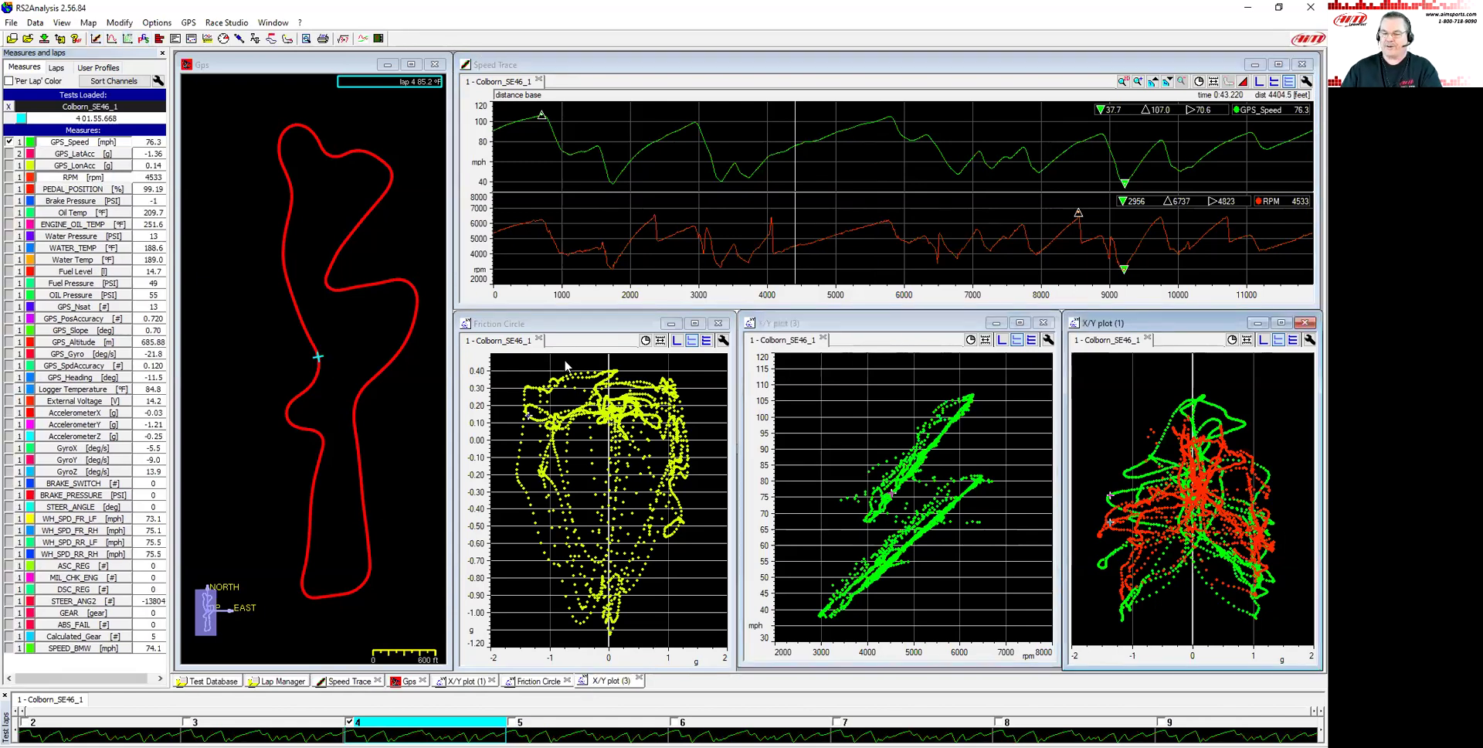
pyautogui.click(595, 332)
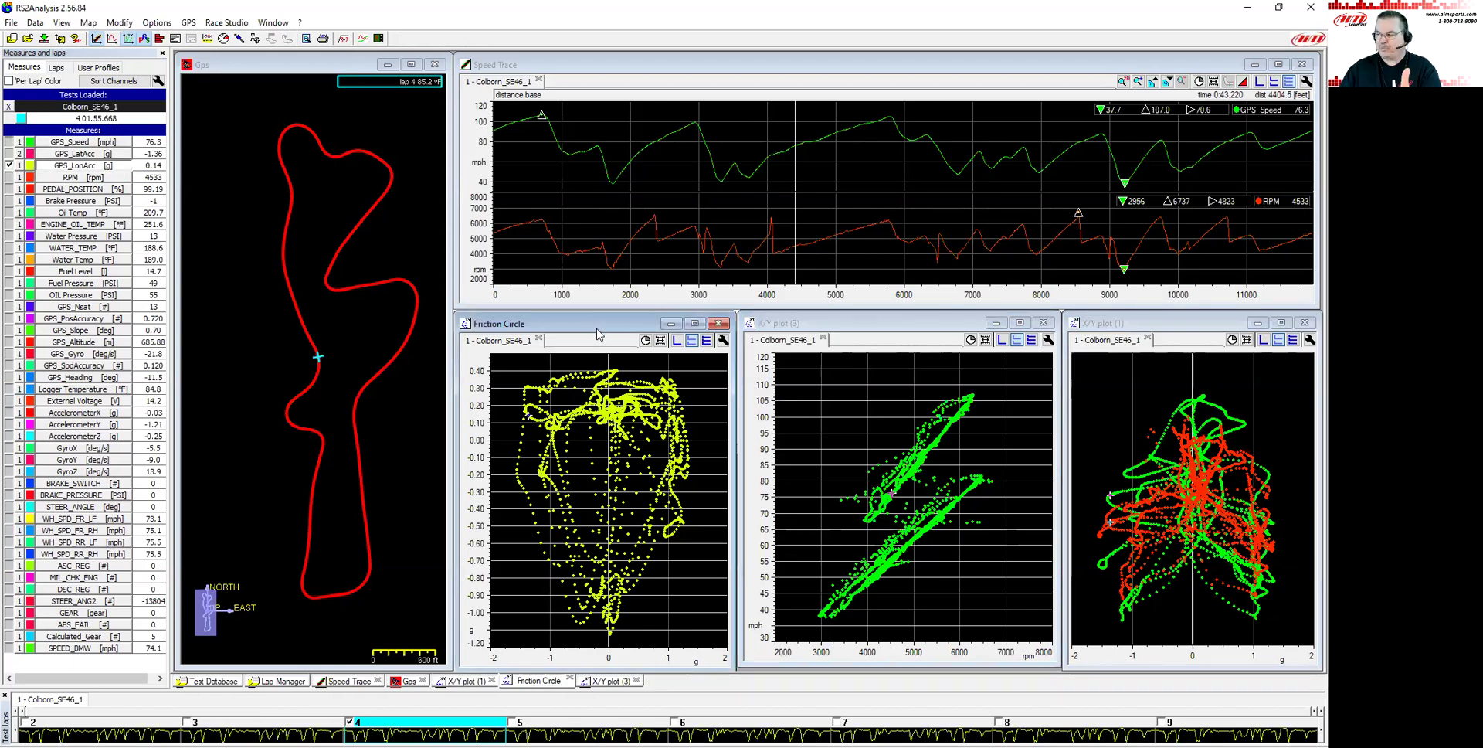